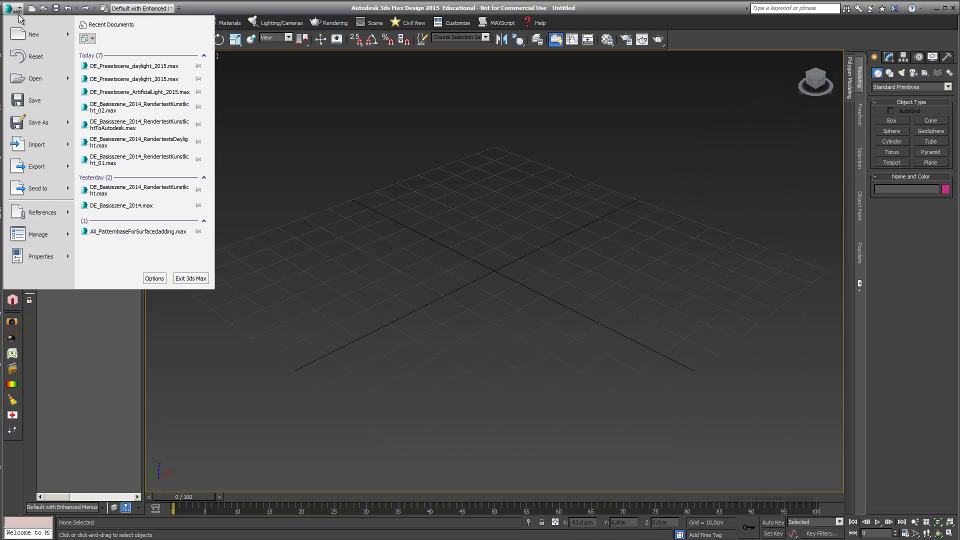
Create a new, empty scene and keep the Default with Enhanced Menus workspace
mouse_move(45, 34)
click(99, 52)
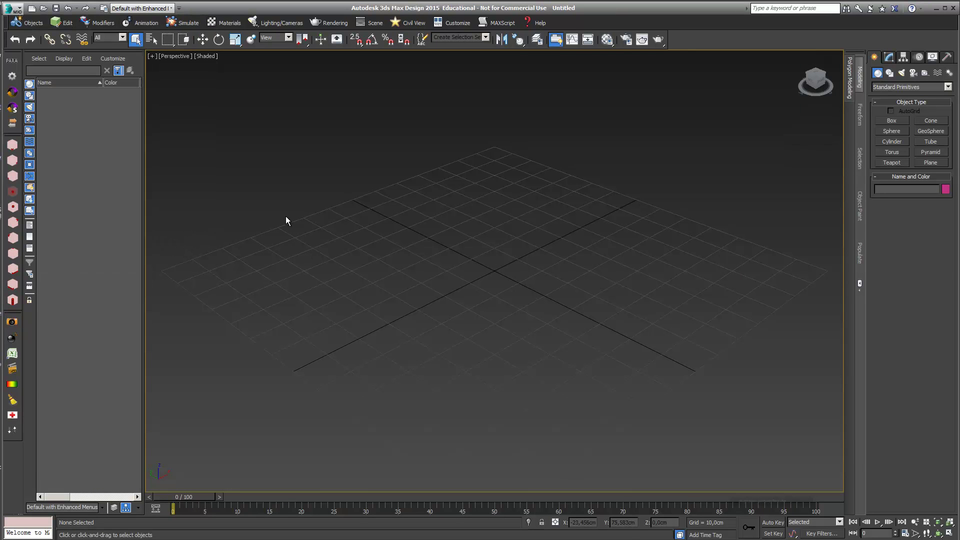
click(171, 8)
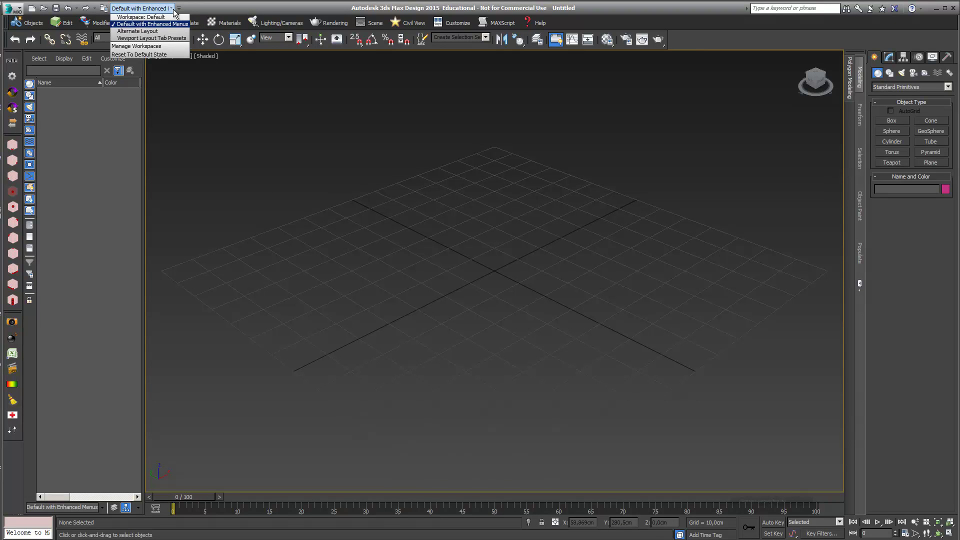
click(201, 4)
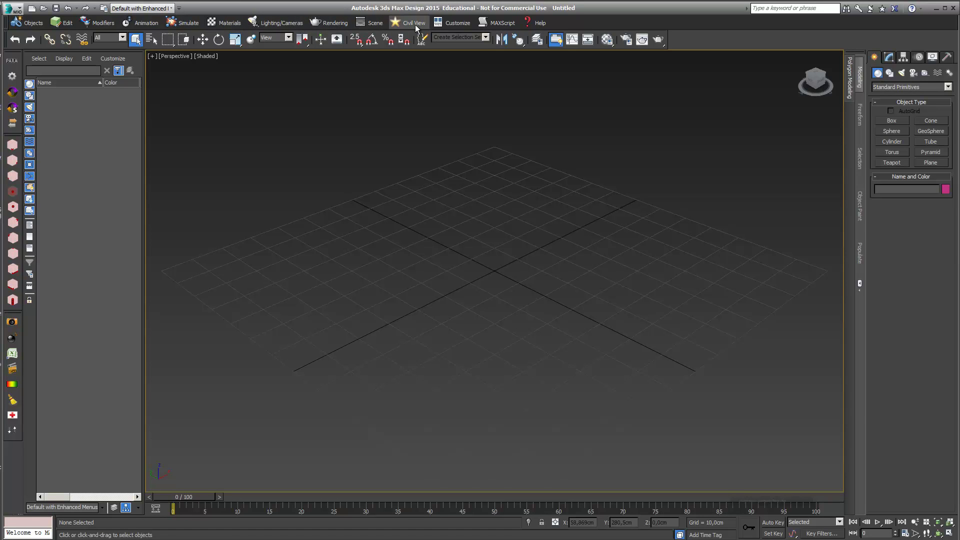
Configure the display units as metric centimeters and the system unit scale as 1 unit = 1,0 centimeters
click(453, 22)
mouse_move(459, 37)
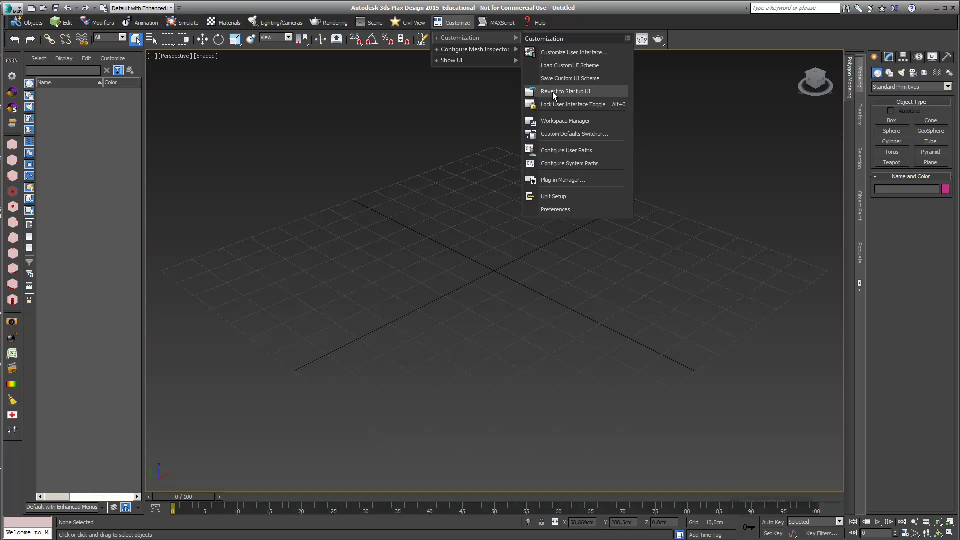
click(558, 197)
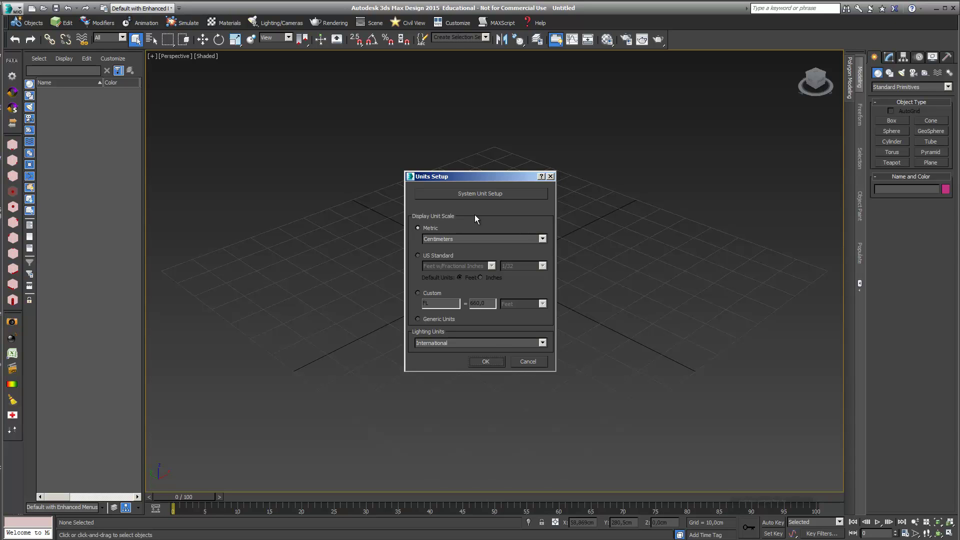
drag(487, 176, 484, 151)
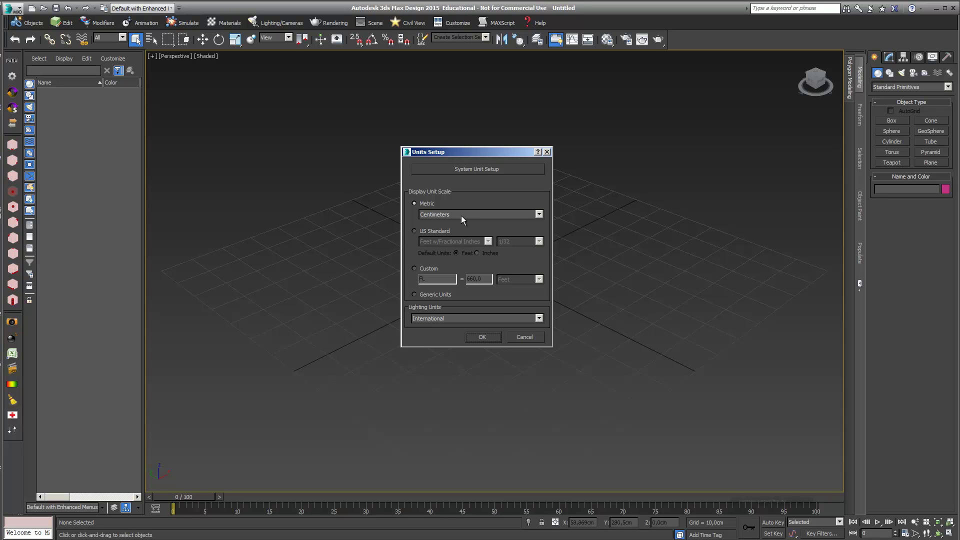
click(447, 169)
drag(479, 193, 467, 166)
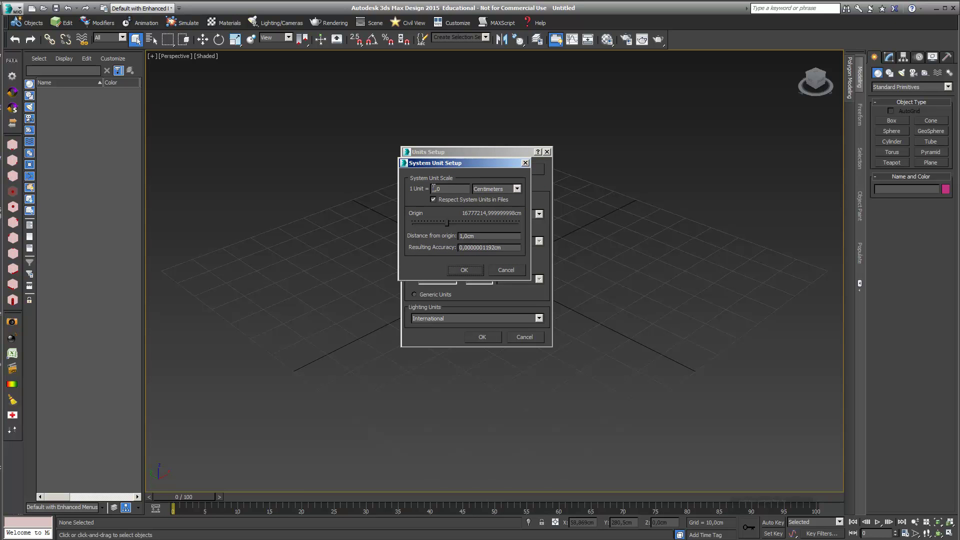
click(458, 269)
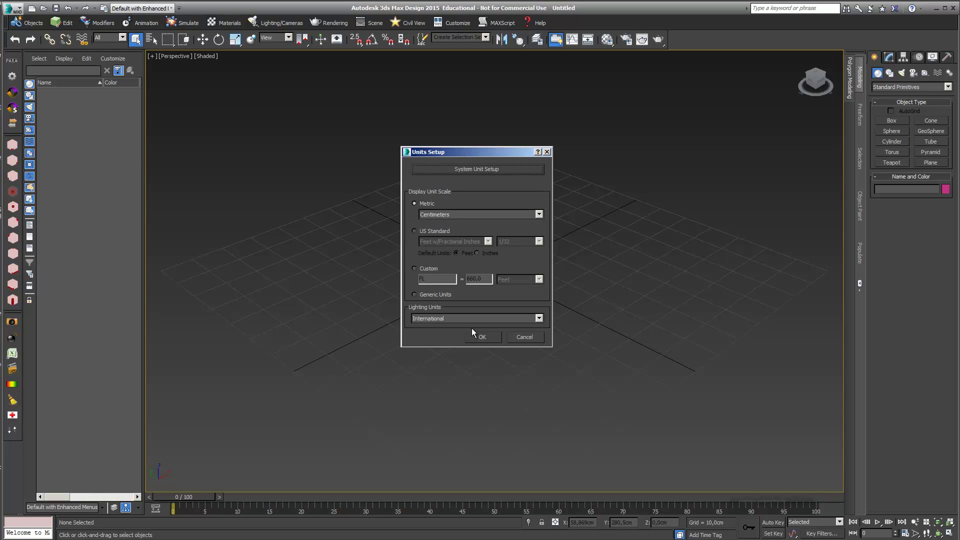
click(482, 337)
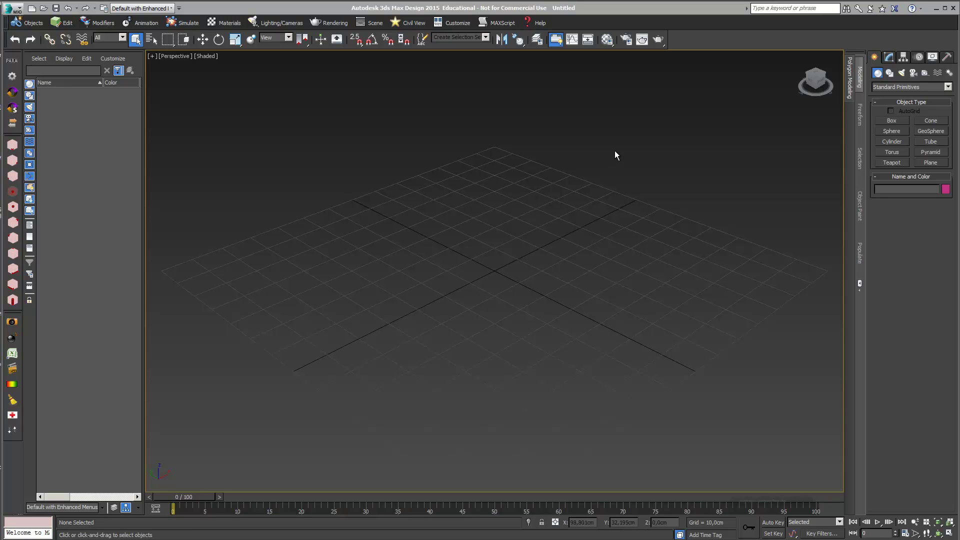
In the render setup, choose the preset file DE_1_Standard_Daylight_MentalRay_3ds2015 for loading
click(625, 39)
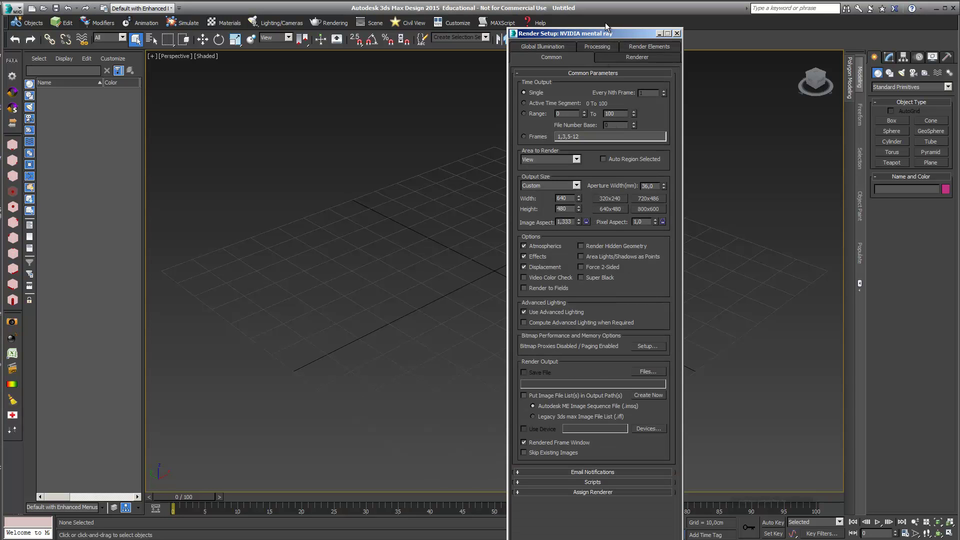
drag(607, 32, 519, 87)
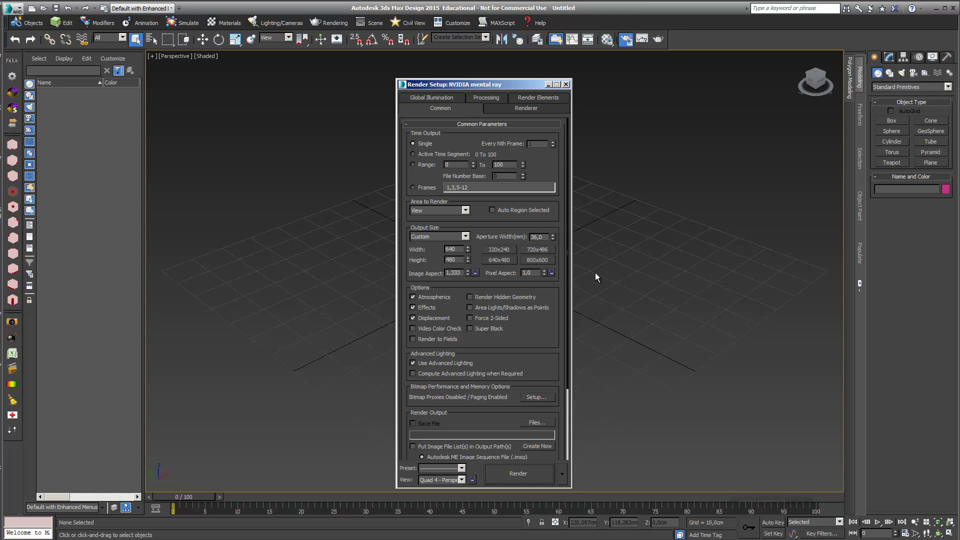
click(461, 468)
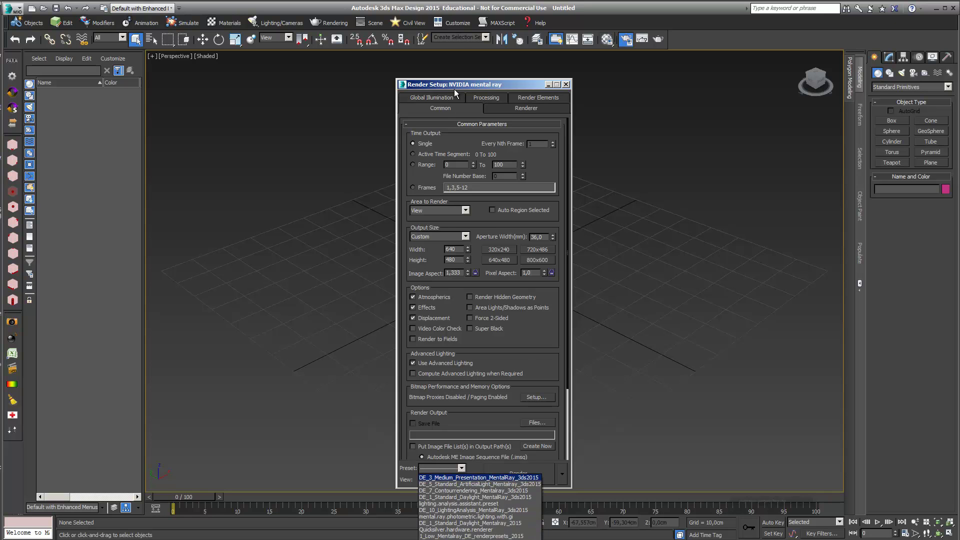
click(456, 86)
drag(456, 86, 443, 13)
click(448, 396)
click(437, 477)
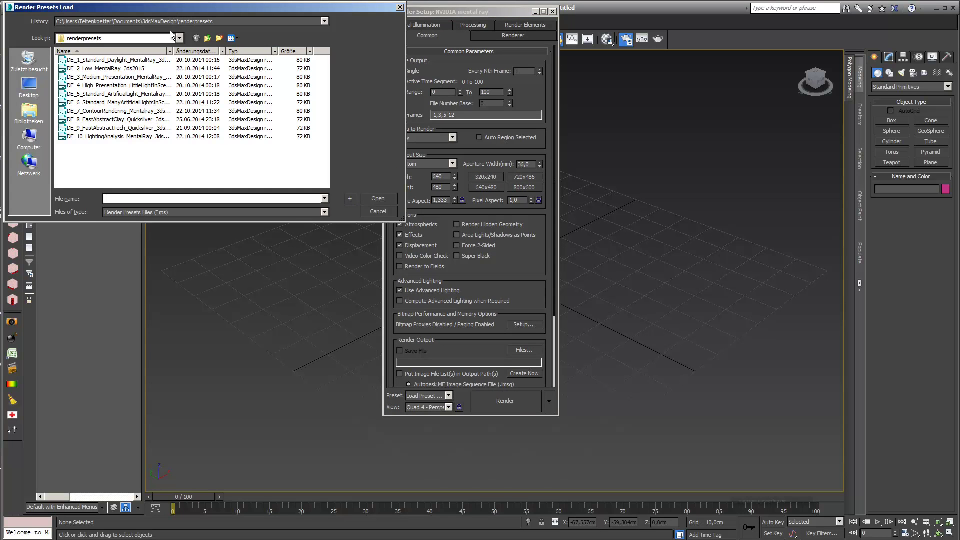
click(103, 60)
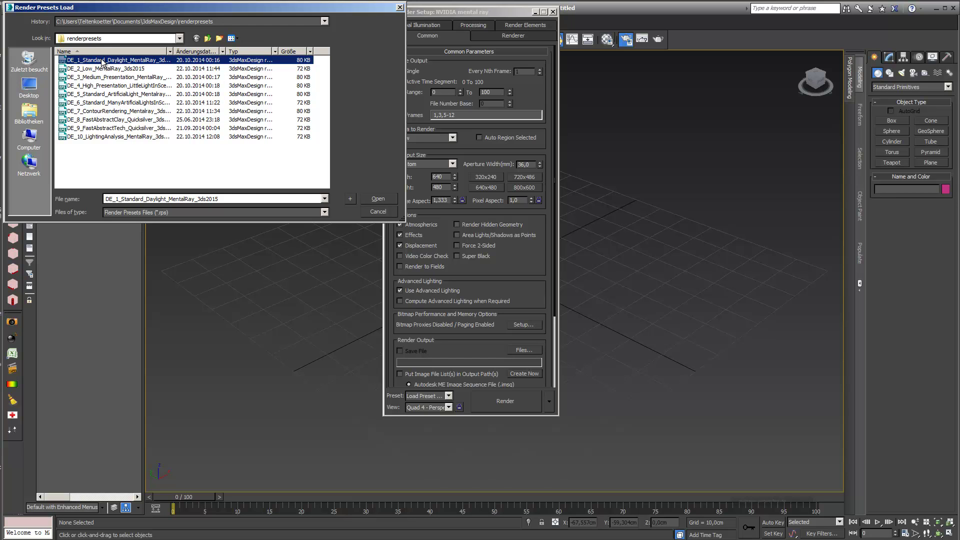
click(374, 200)
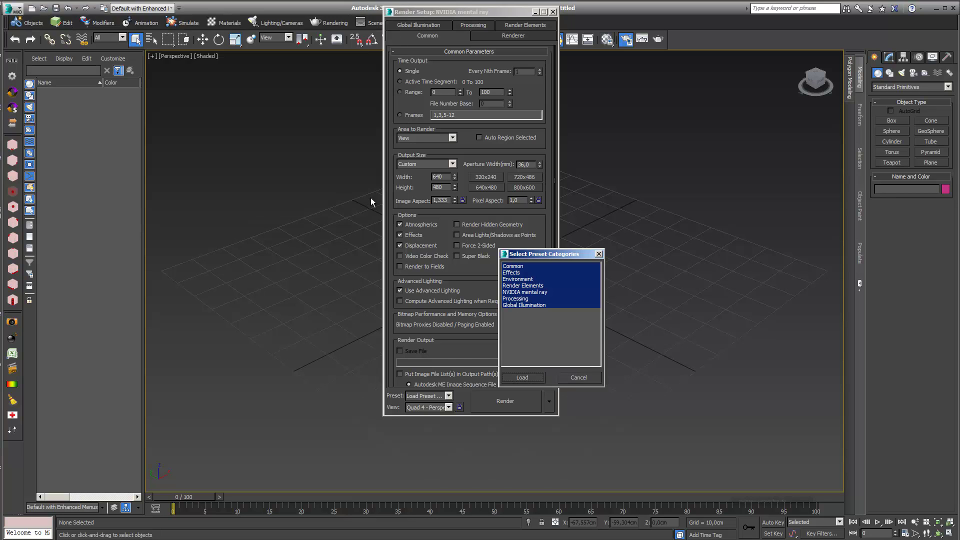
Load the daylight render preset with all categories included, from Common and Environment to Global Illumination
drag(560, 257, 684, 183)
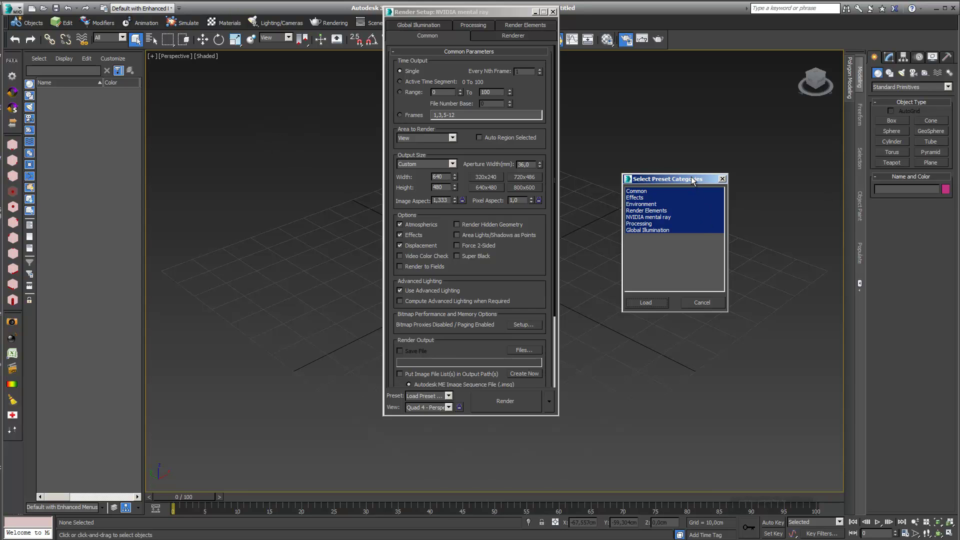
click(641, 192)
click(646, 205)
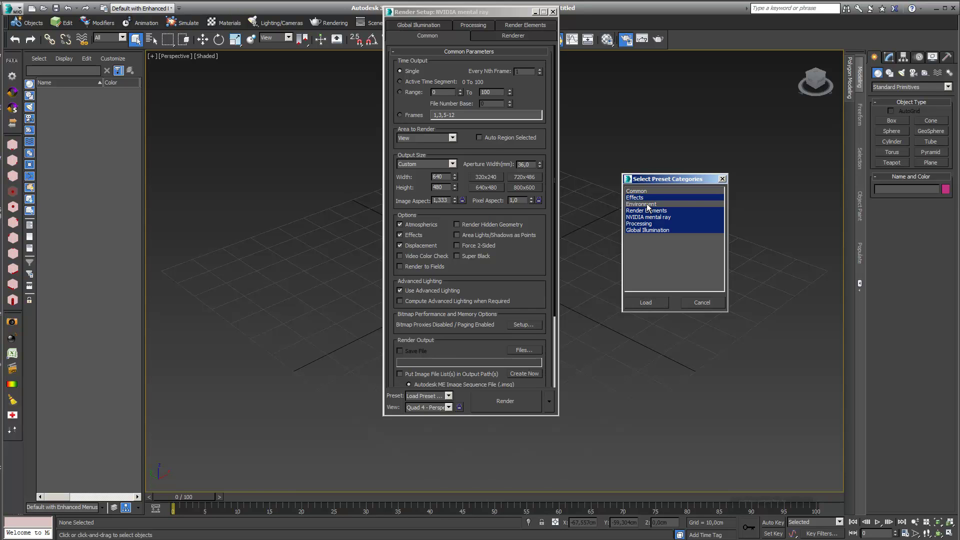
click(648, 206)
click(643, 193)
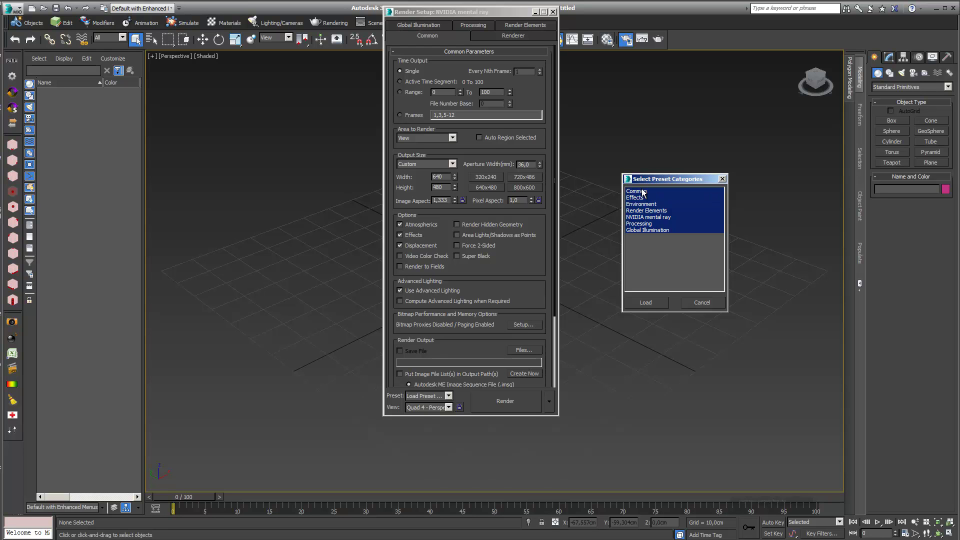
click(646, 302)
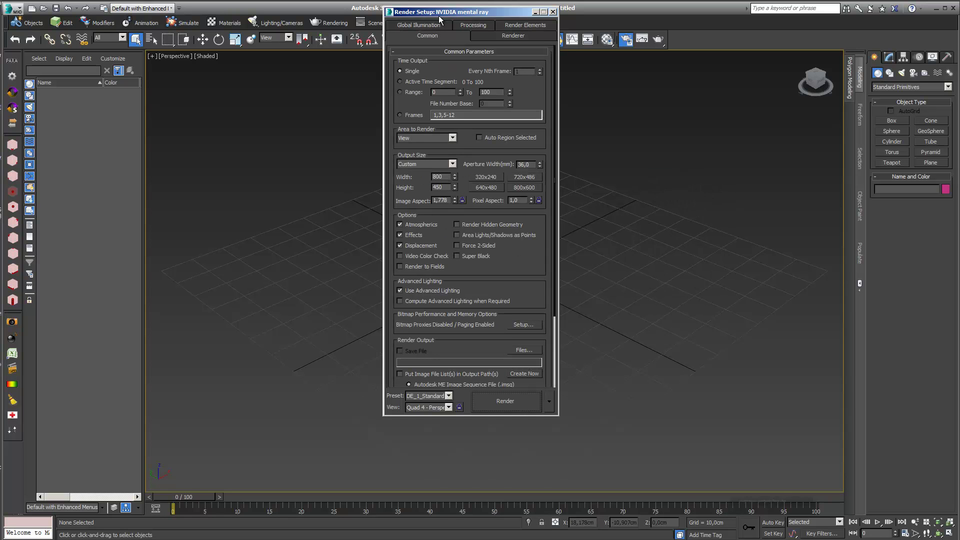
Examine the preset's Final Gathering and photon mapping settings under Global Illumination, and close the render setup
drag(440, 12, 417, 42)
click(406, 55)
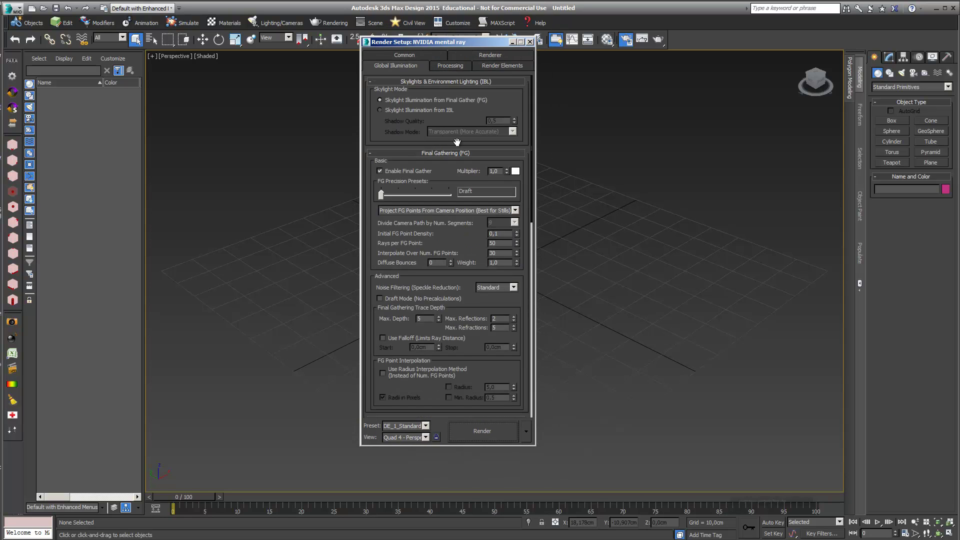
drag(473, 349, 469, 94)
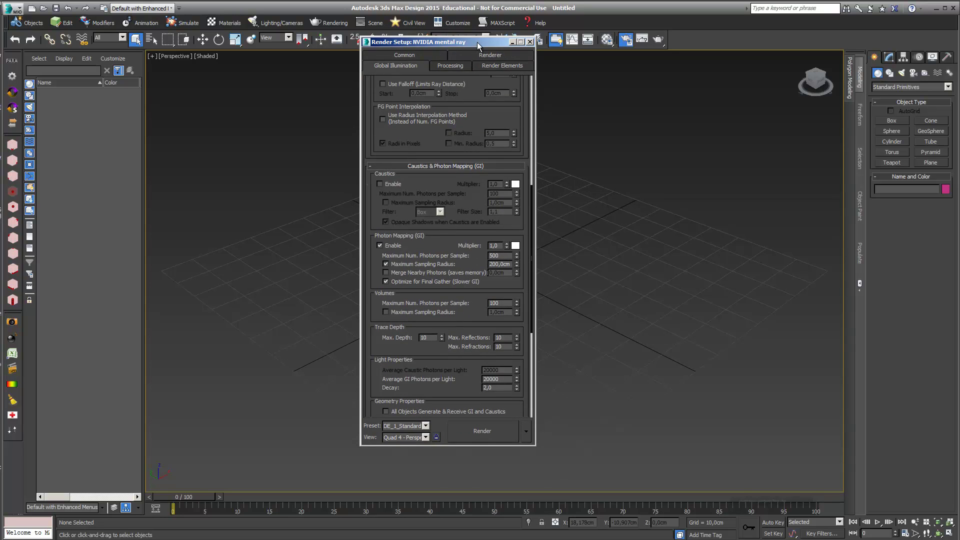
drag(470, 42, 352, 76)
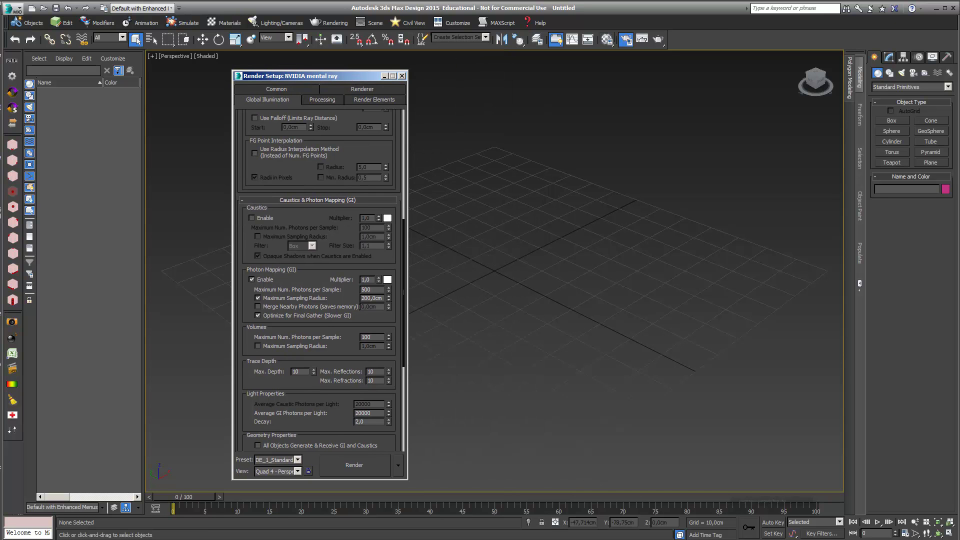
click(439, 306)
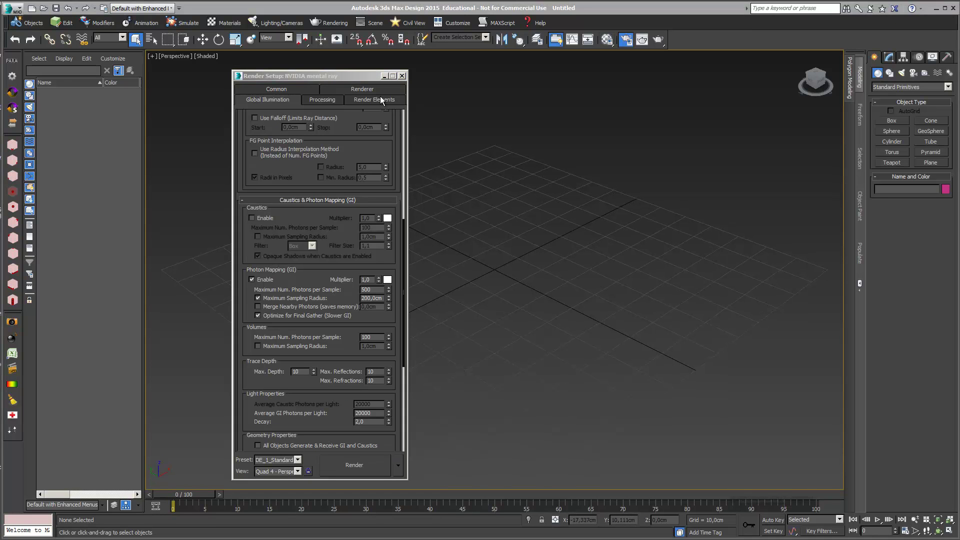
click(402, 76)
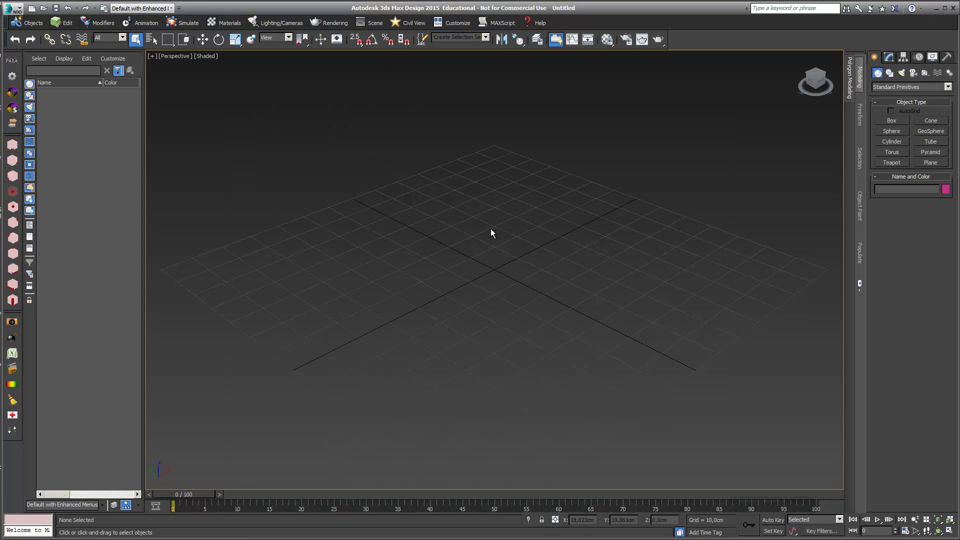
In the top view, create a box at the origin with length 600 cm, width 1000 cm and height 300 cm
key(t)
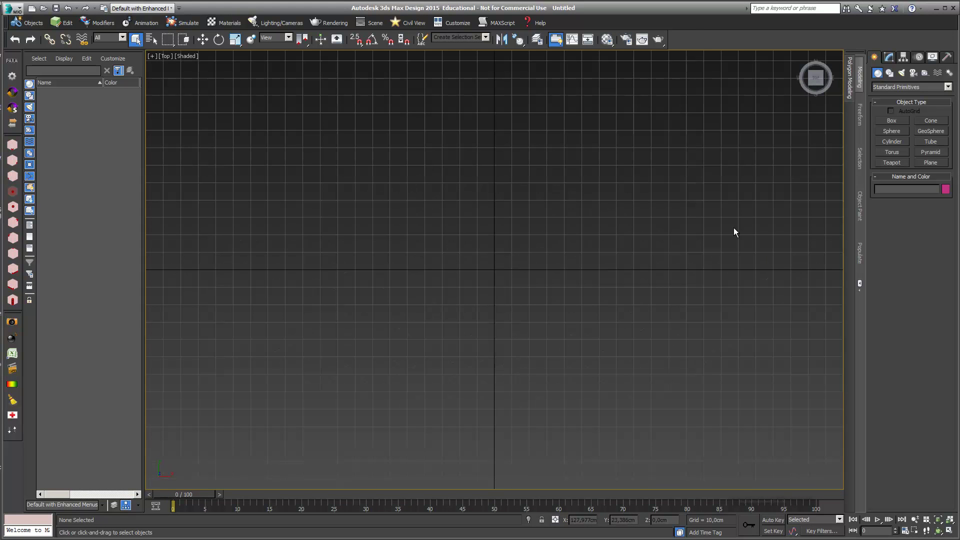
click(892, 120)
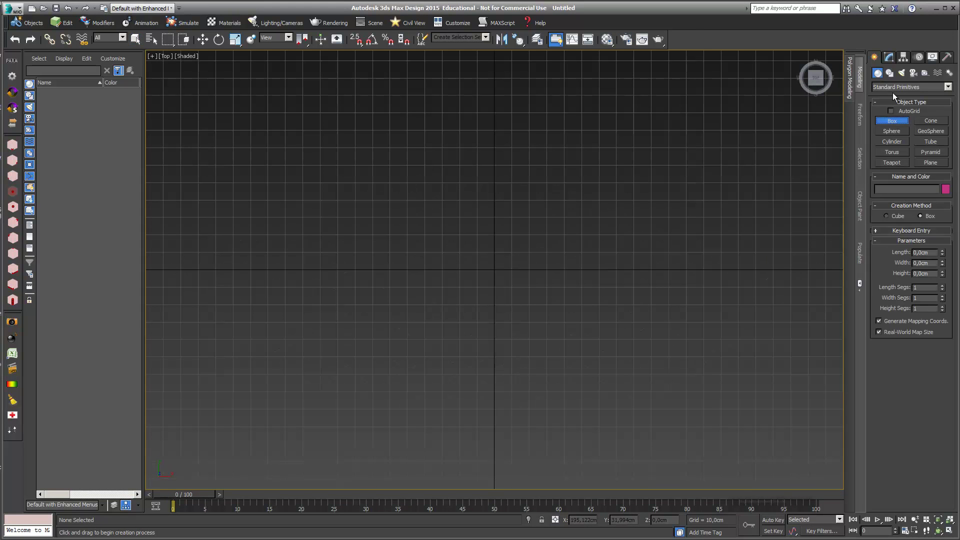
click(890, 59)
click(878, 58)
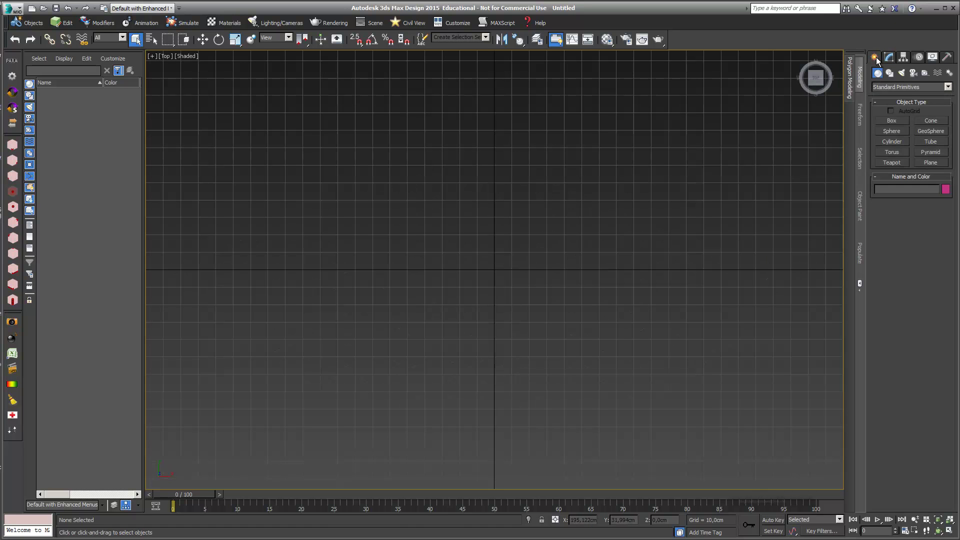
click(893, 120)
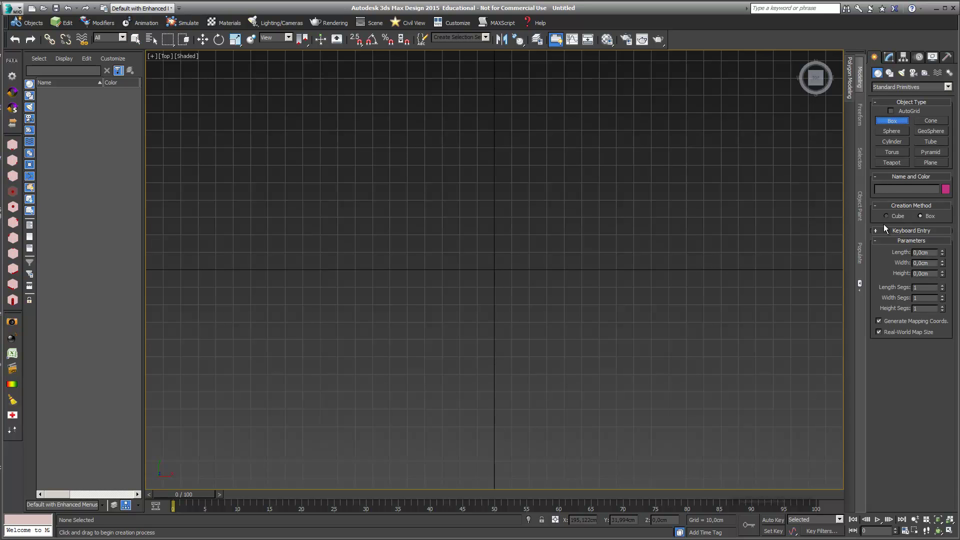
click(880, 230)
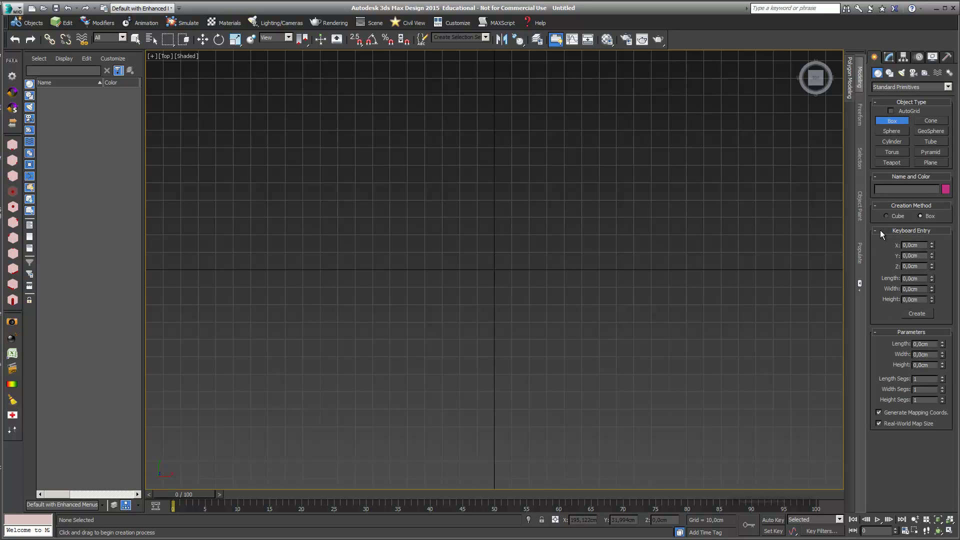
click(905, 278)
text(60)
click(905, 289)
text(100)
click(915, 315)
scroll(610, 250, down, 5)
scroll(590, 239, down, 1)
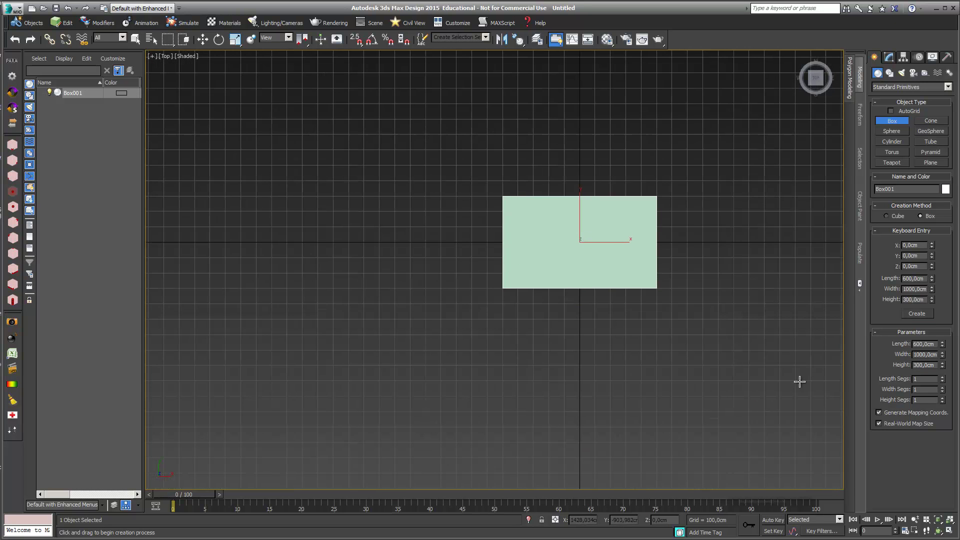
Apply a Shell modifier to the box
click(939, 532)
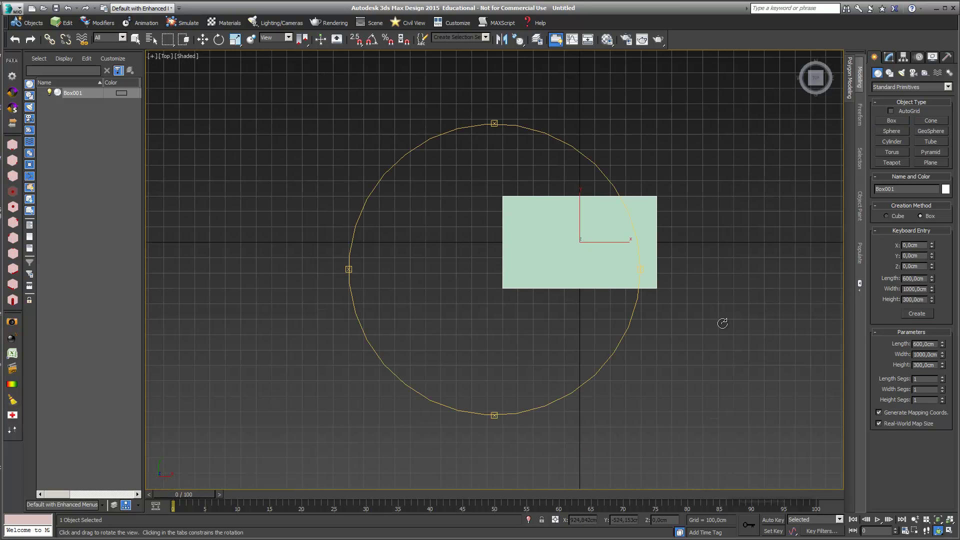
drag(724, 322, 726, 330)
drag(577, 279, 602, 216)
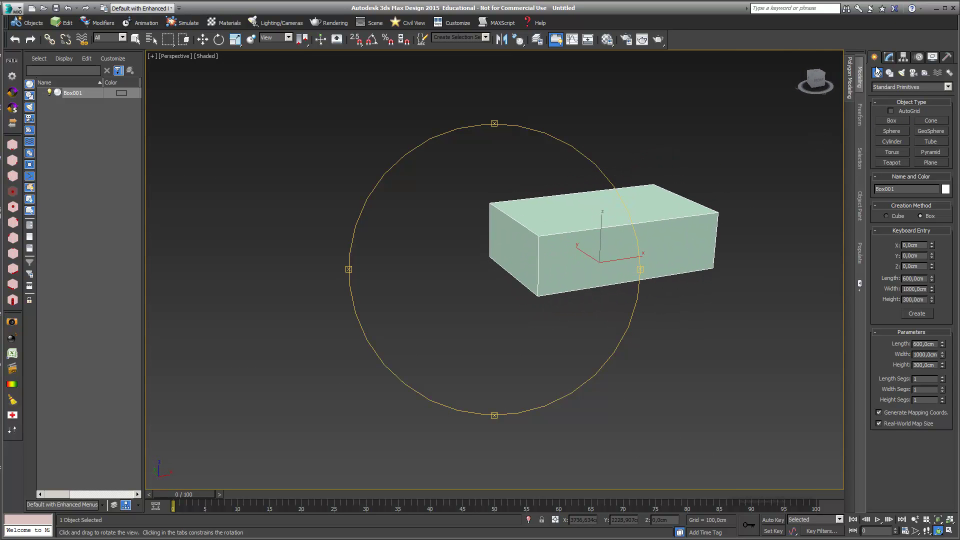
drag(570, 248, 476, 247)
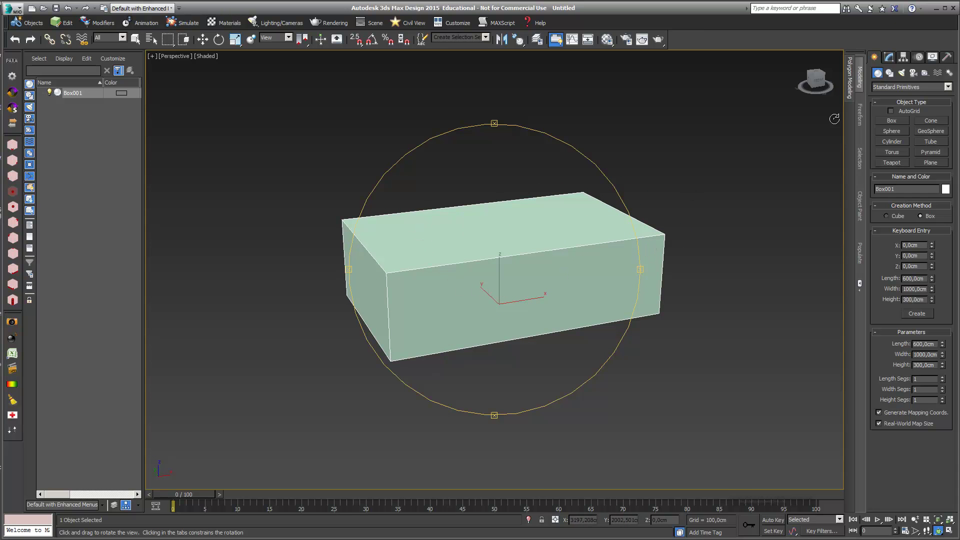
click(889, 58)
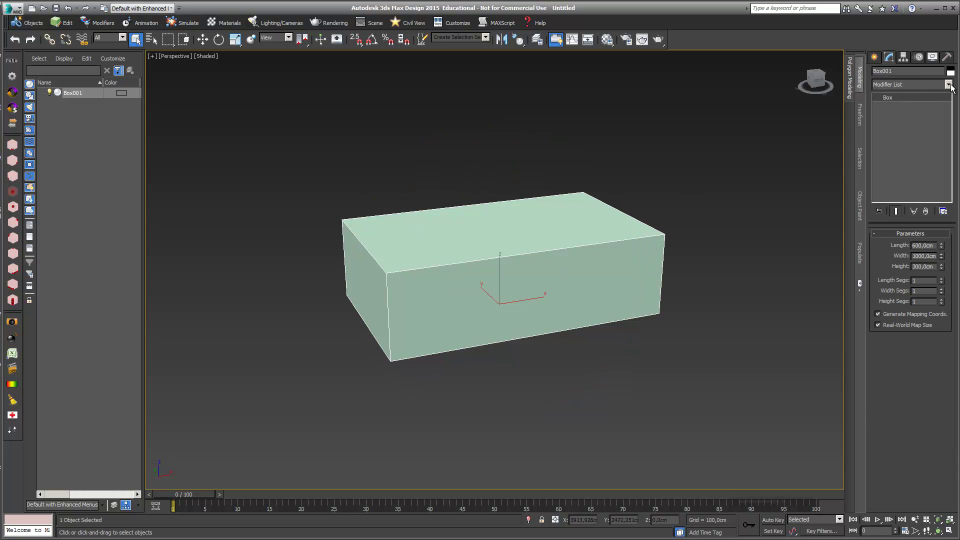
click(948, 84)
drag(953, 126, 952, 321)
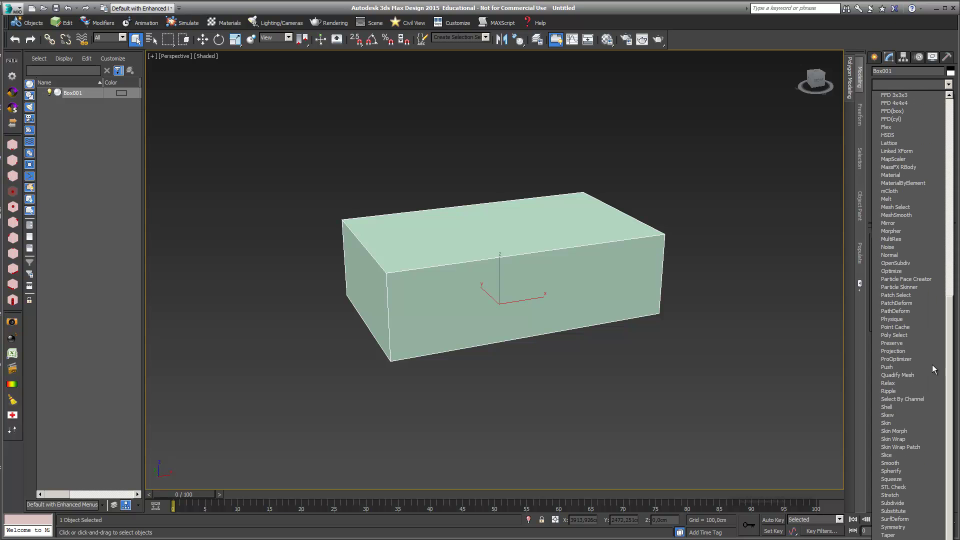
click(889, 407)
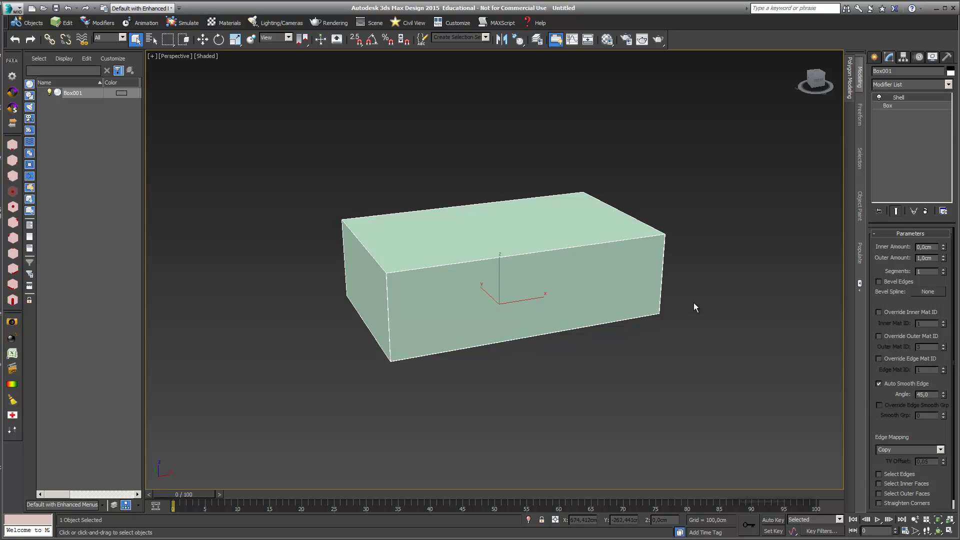
Show the box in wireframe and set the shell's outer amount to 30 cm
key(F3)
scroll(467, 281, up, 5)
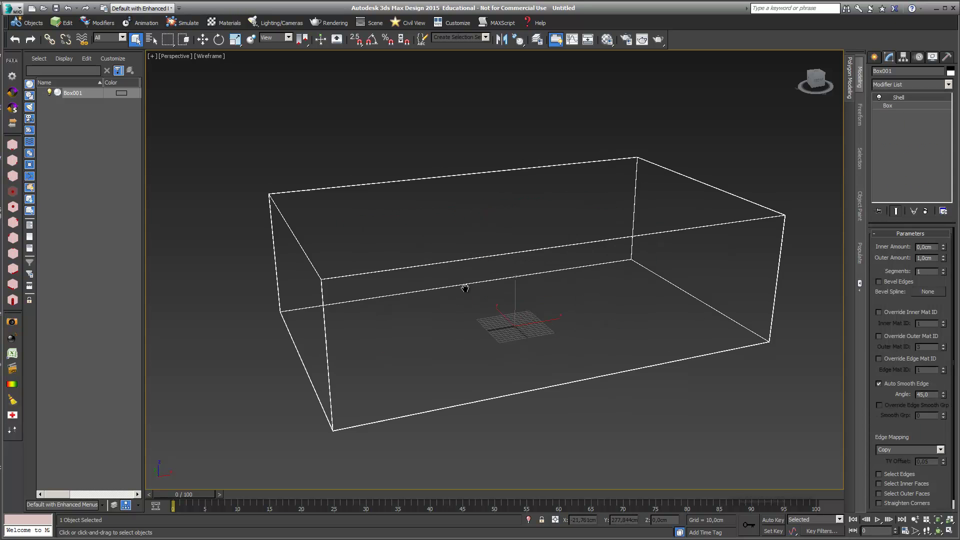
scroll(469, 300, down, 3)
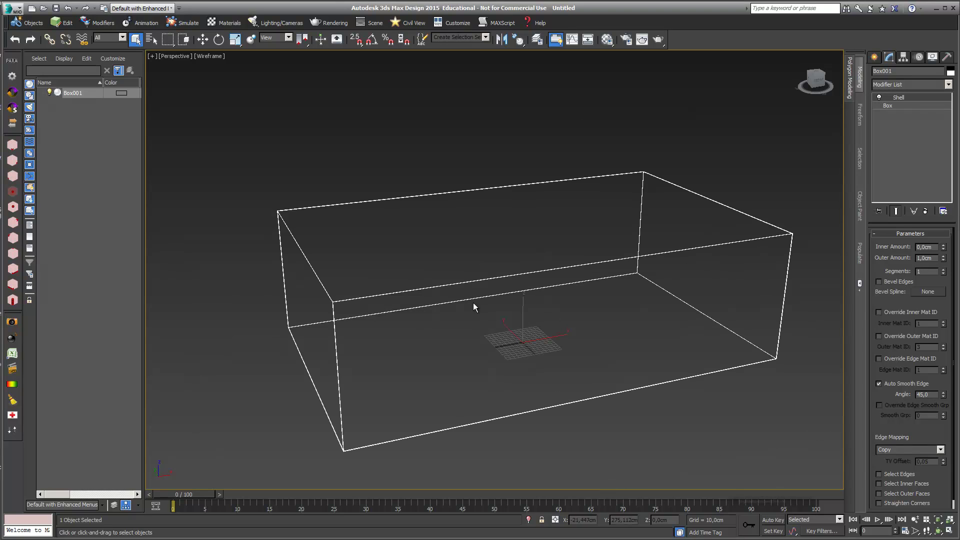
click(929, 258)
text(30)
key(Return)
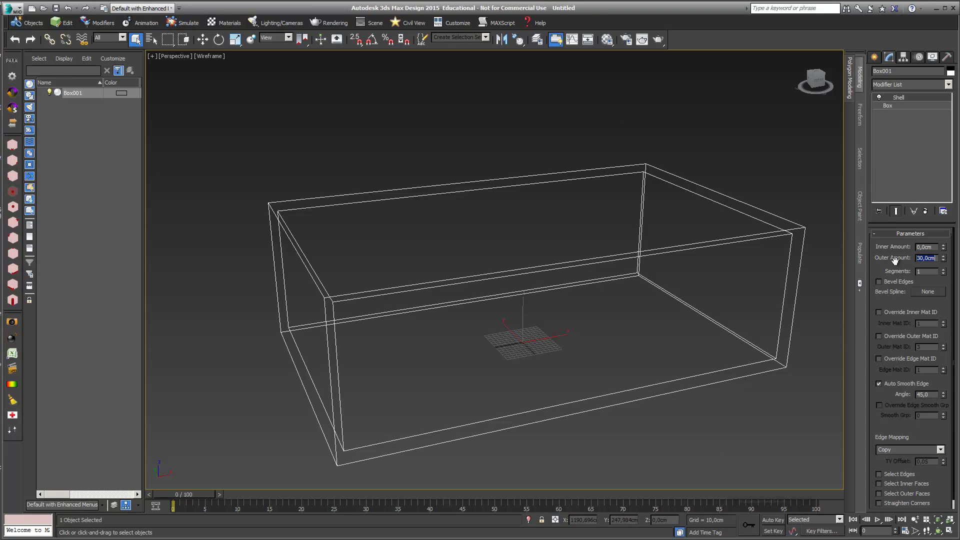
Turn on Straighten Corners for the shell and inspect the wall thickness at the box corners
scroll(864, 483, down, 1)
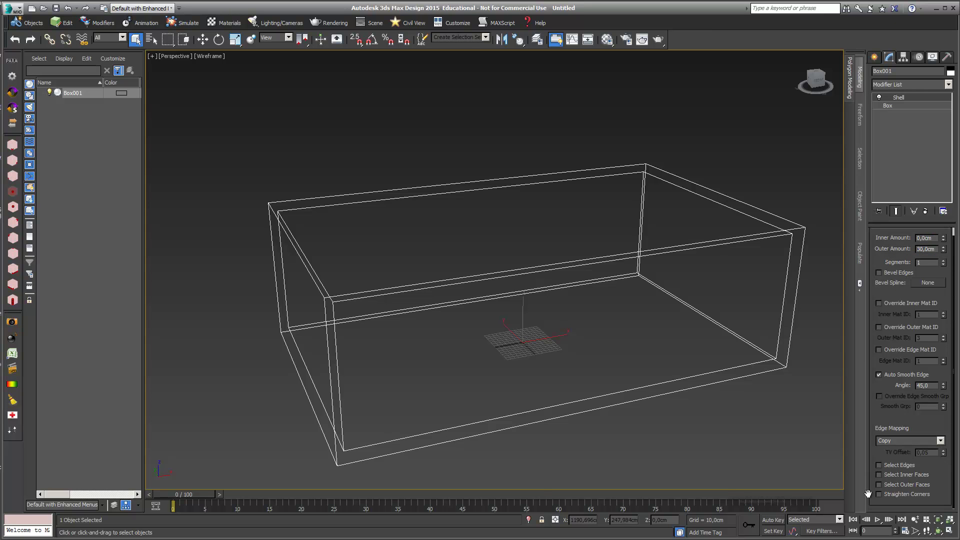
click(879, 493)
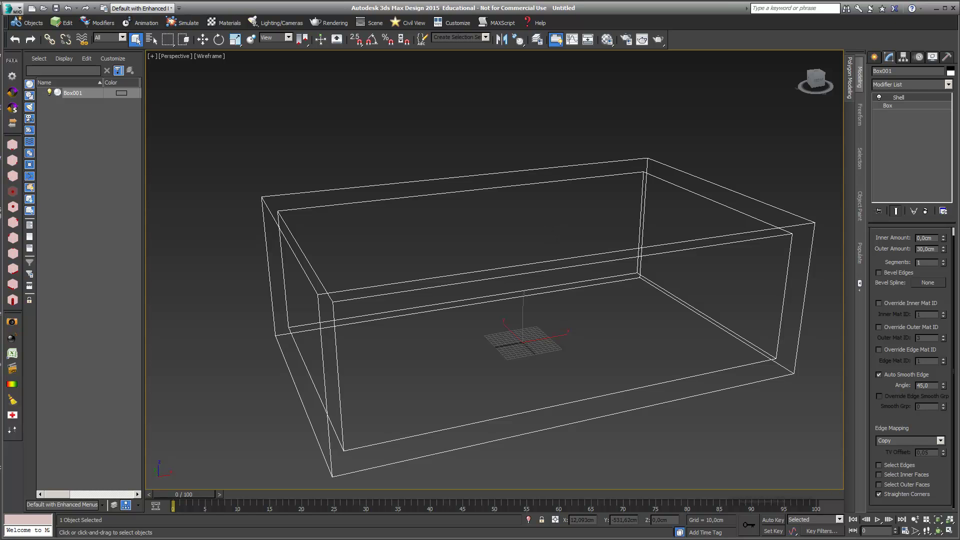
click(939, 531)
mouse_move(421, 288)
mouse_down()
mouse_move(421, 311)
mouse_move(441, 309)
mouse_move(438, 285)
mouse_up()
drag(421, 282, 420, 285)
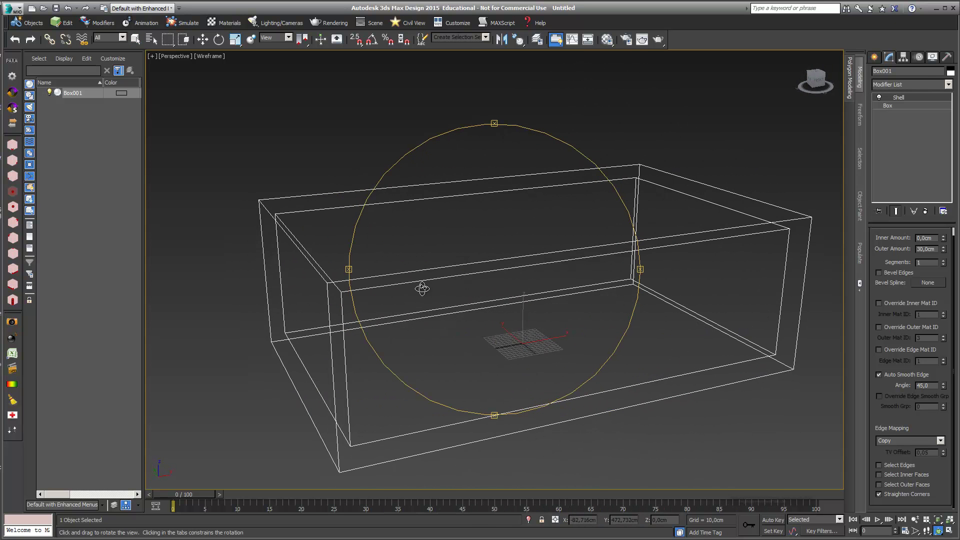
Disable the Shell modifier and add an Edit Poly modifier between it and the base box
click(880, 98)
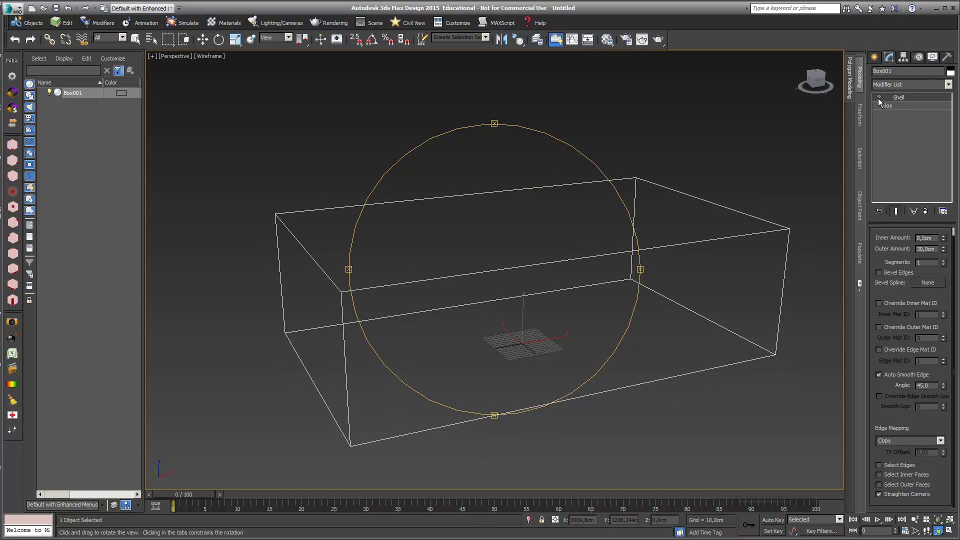
click(949, 85)
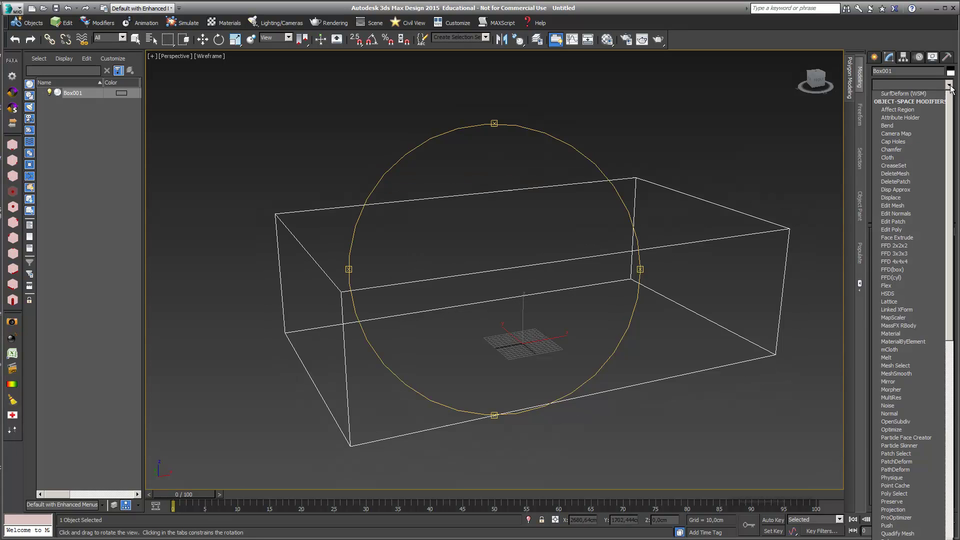
scroll(915, 300, down, 1)
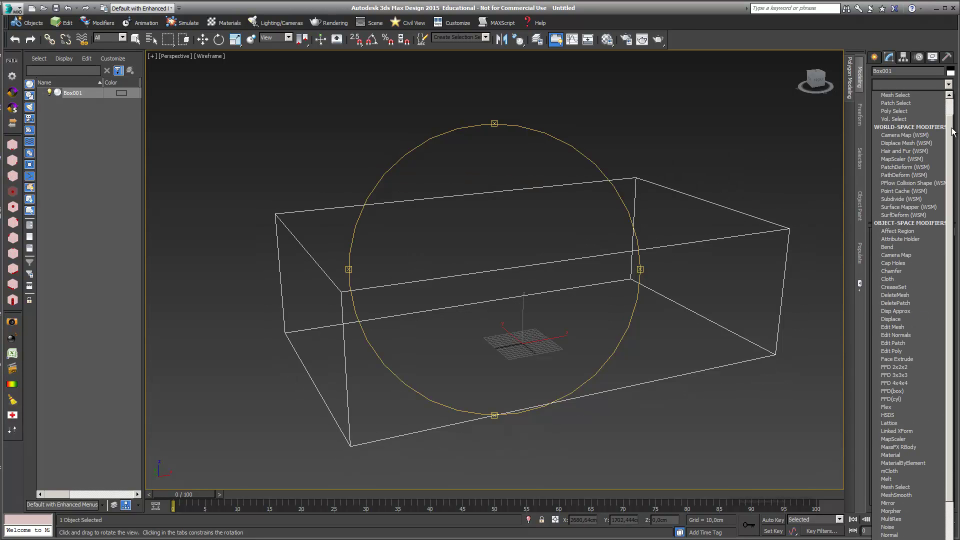
click(921, 350)
mouse_move(900, 99)
mouse_down()
mouse_move(895, 115)
mouse_move(888, 107)
mouse_up()
click(887, 106)
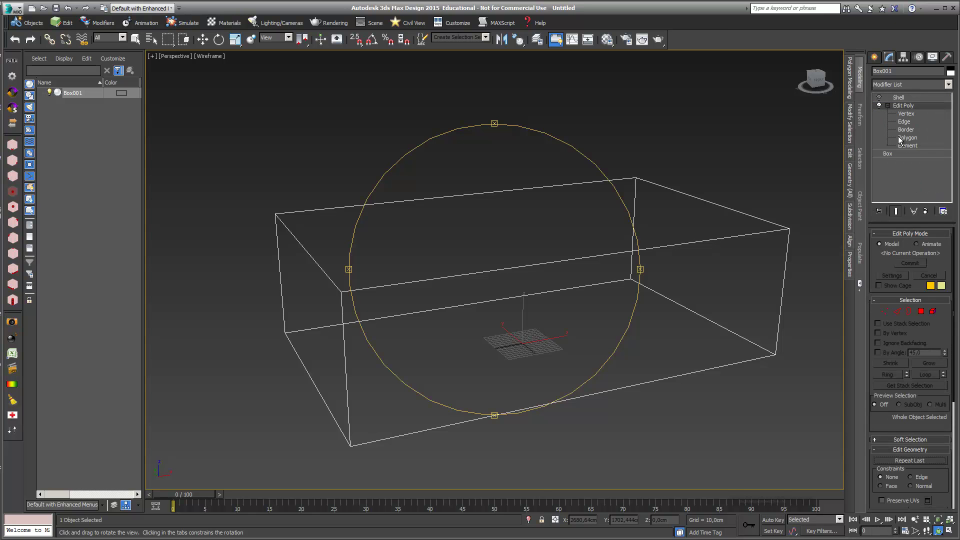
Delete the polygon at the box's negative X end and re-enable the Shell modifier in shaded display
click(906, 138)
click(336, 336)
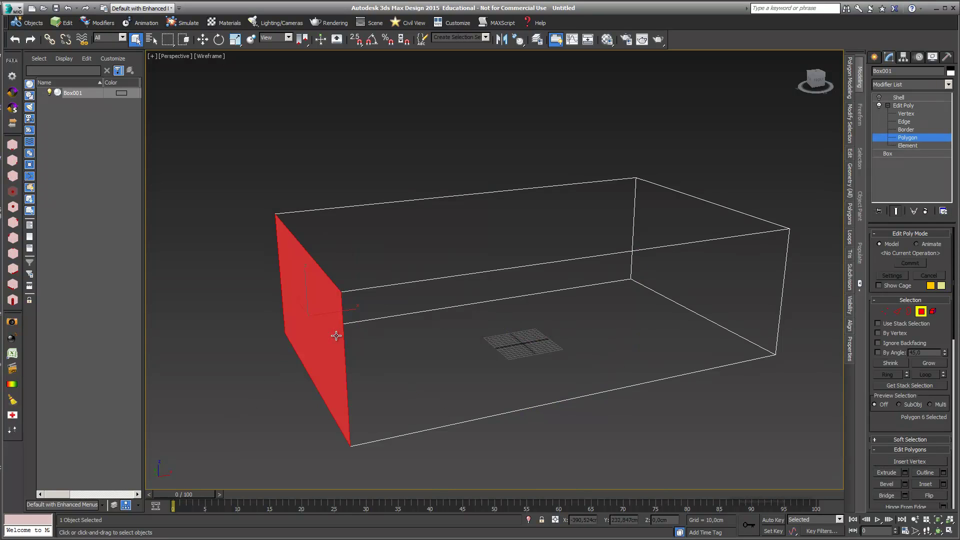
key(Delete)
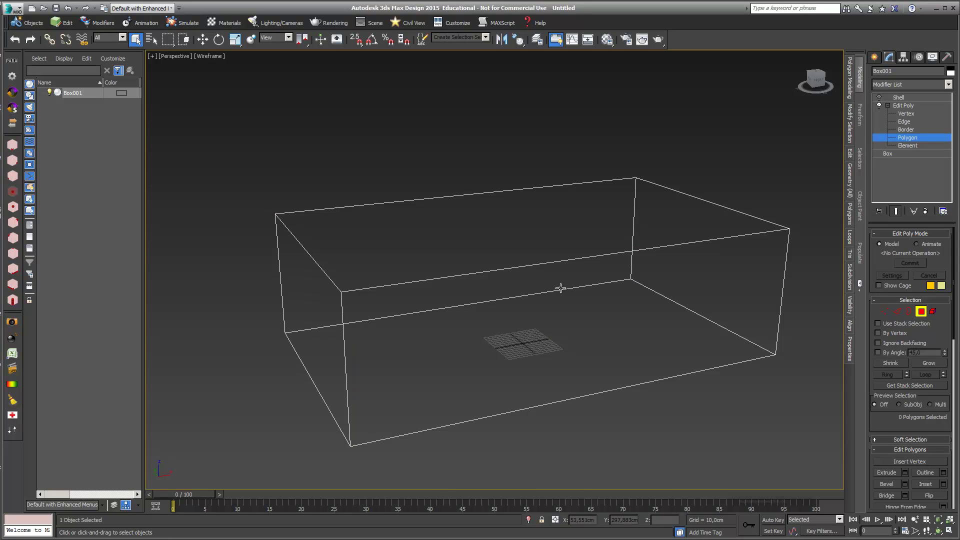
click(888, 99)
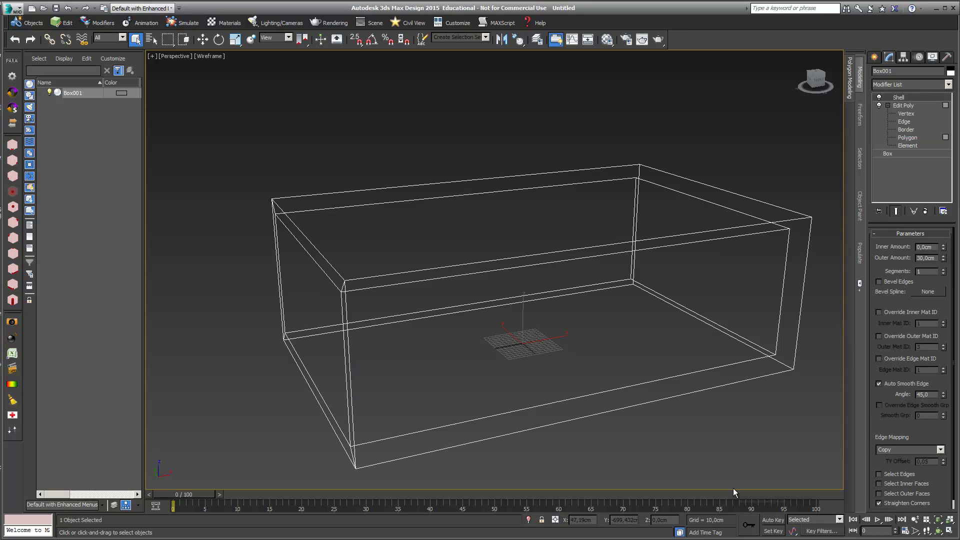
key(F3)
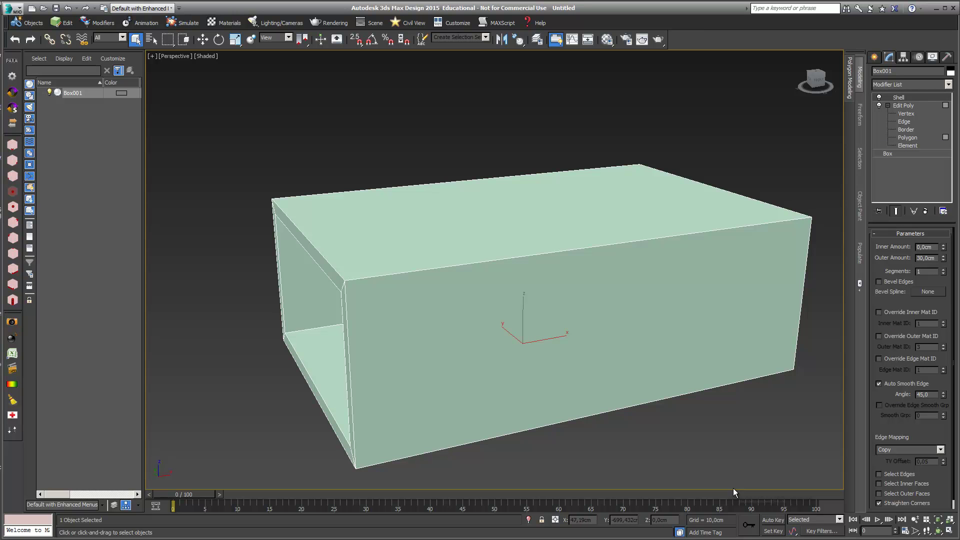
Switch to the left view facing the box's open end and hide the grid
click(938, 532)
mouse_move(481, 257)
mouse_down()
mouse_move(536, 240)
mouse_move(527, 253)
mouse_move(483, 251)
mouse_up()
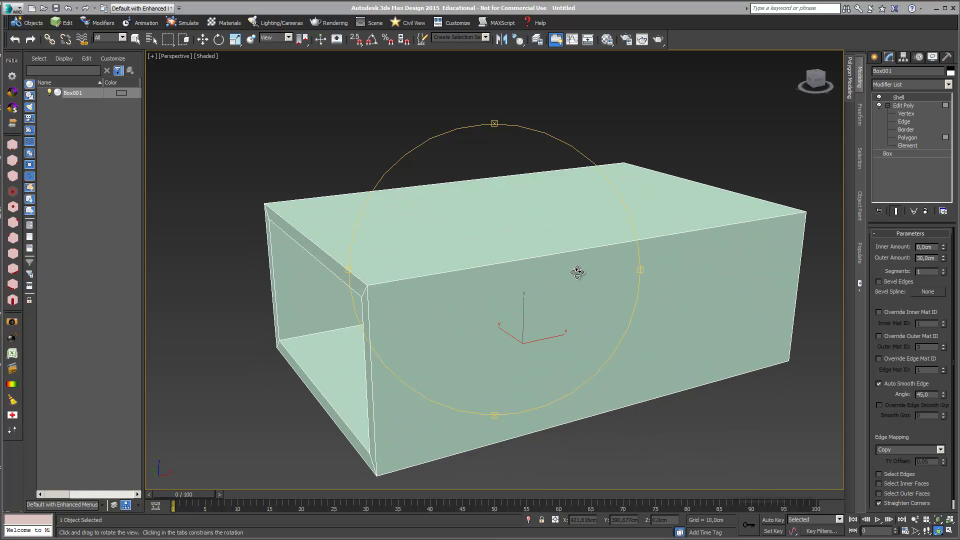
key(f)
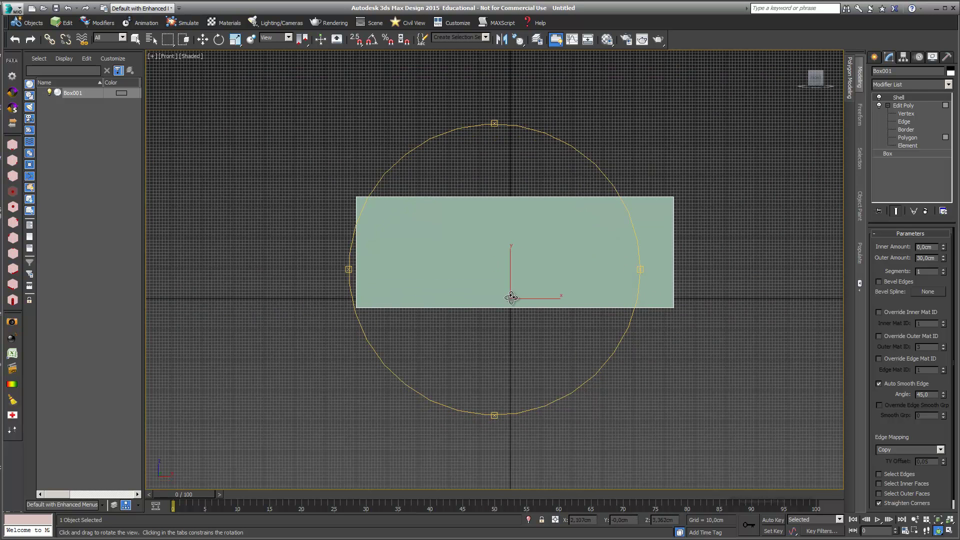
key(l)
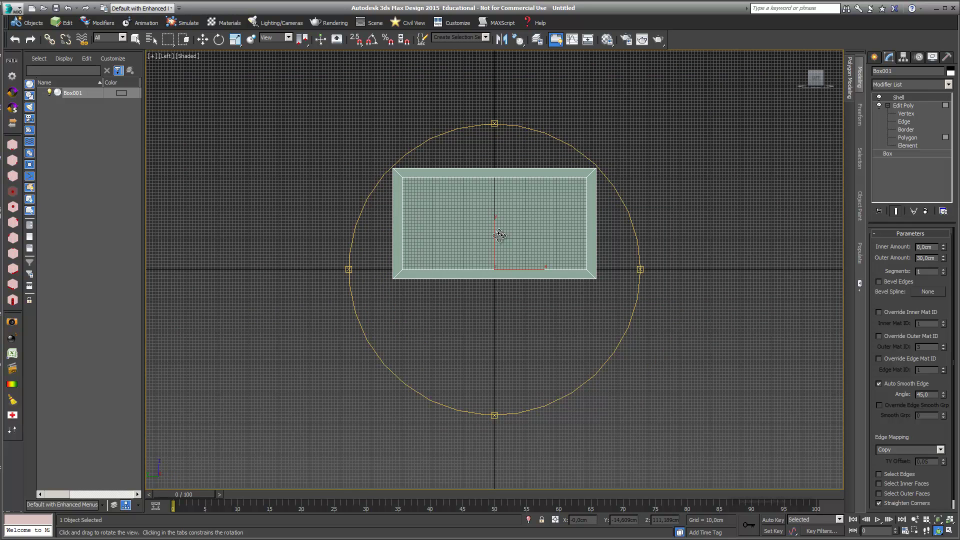
key(g)
scroll(502, 189, up, 3)
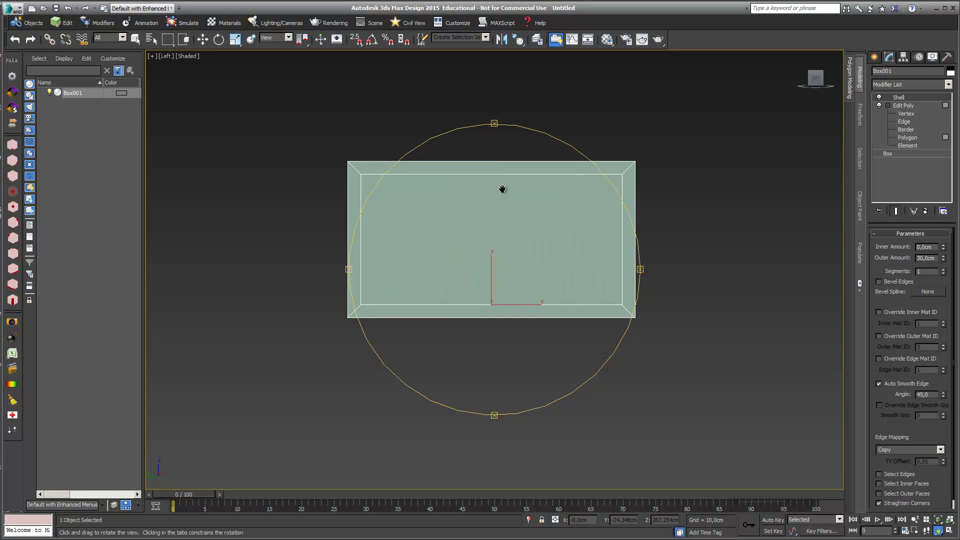
With vertex snapping on, draw a plane of 300 x 600 cm between the opening's opposite inner corners
click(875, 58)
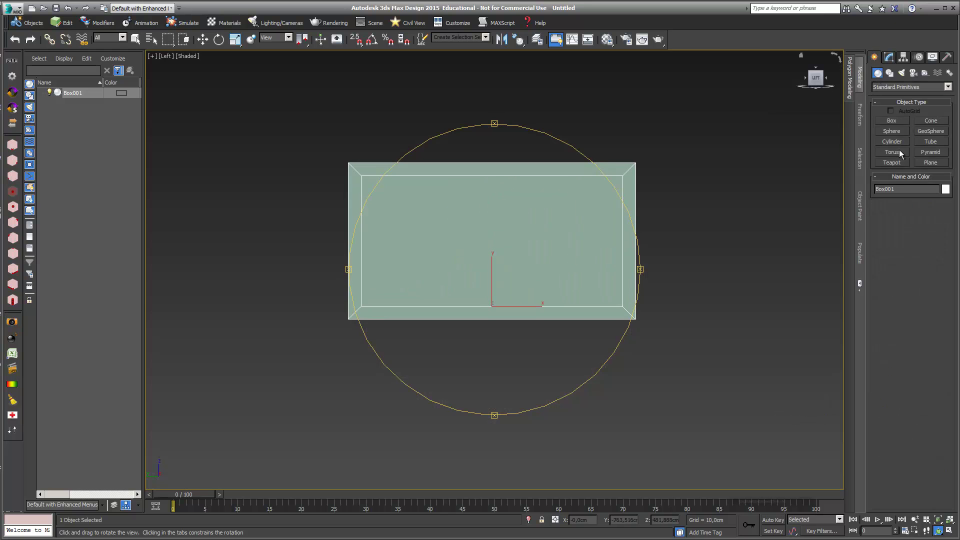
click(928, 163)
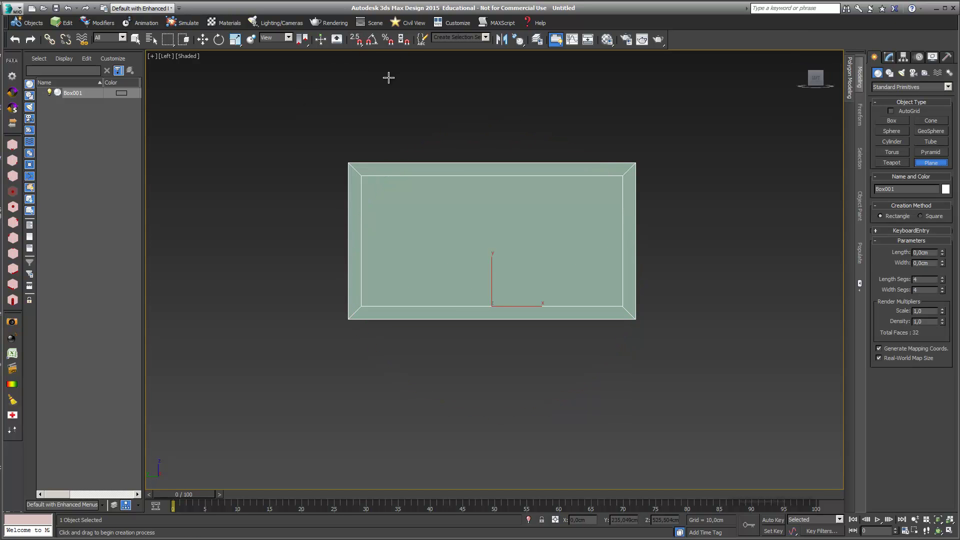
key(s)
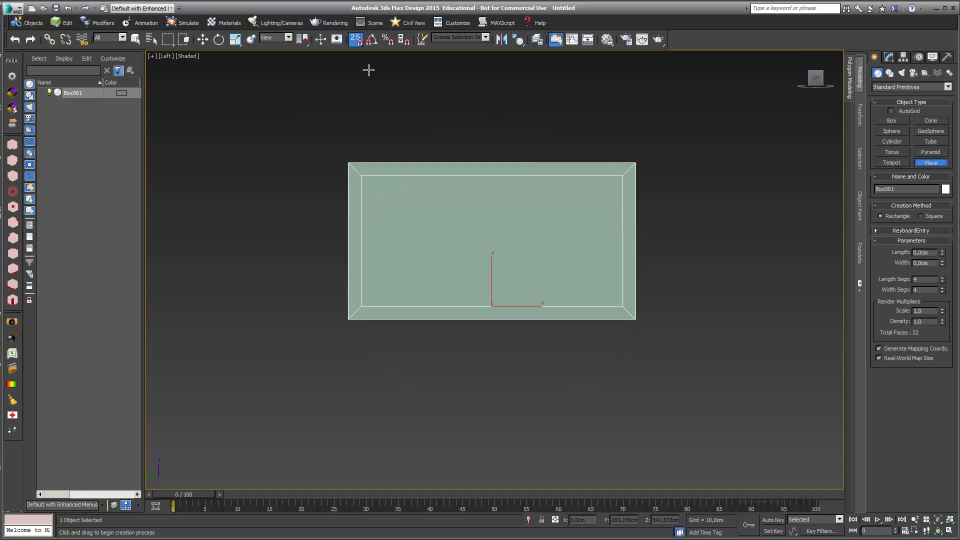
right_click(355, 42)
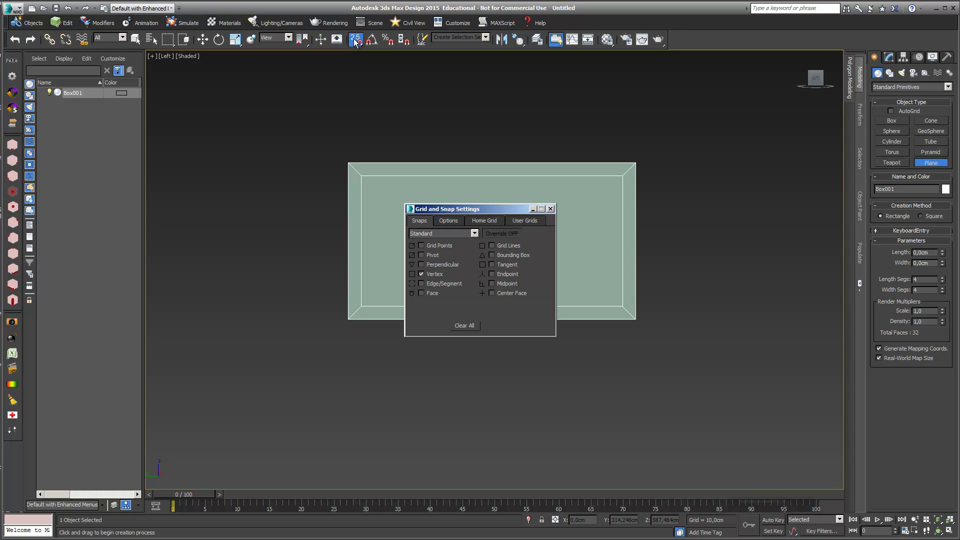
click(550, 209)
drag(368, 177, 622, 303)
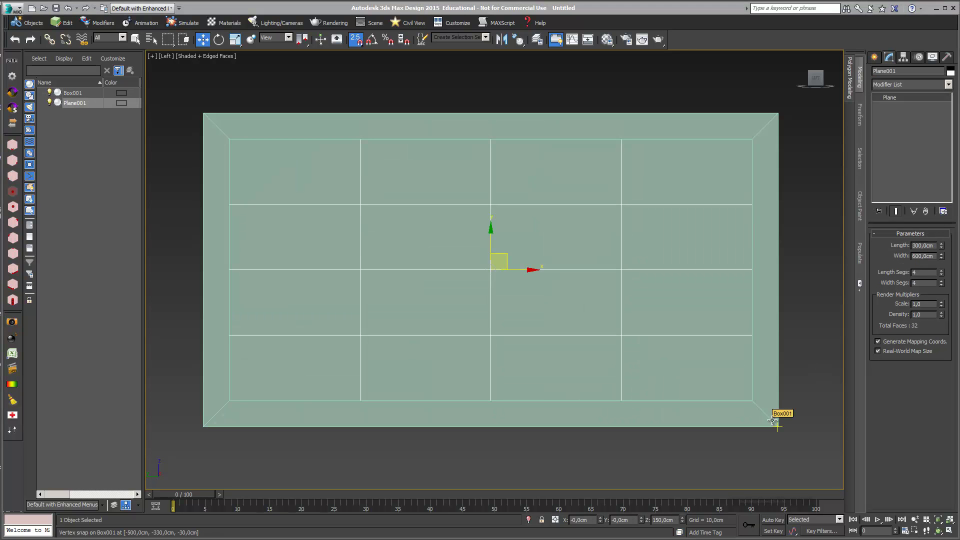
Rename the plane to Window and the box to Room
click(887, 71)
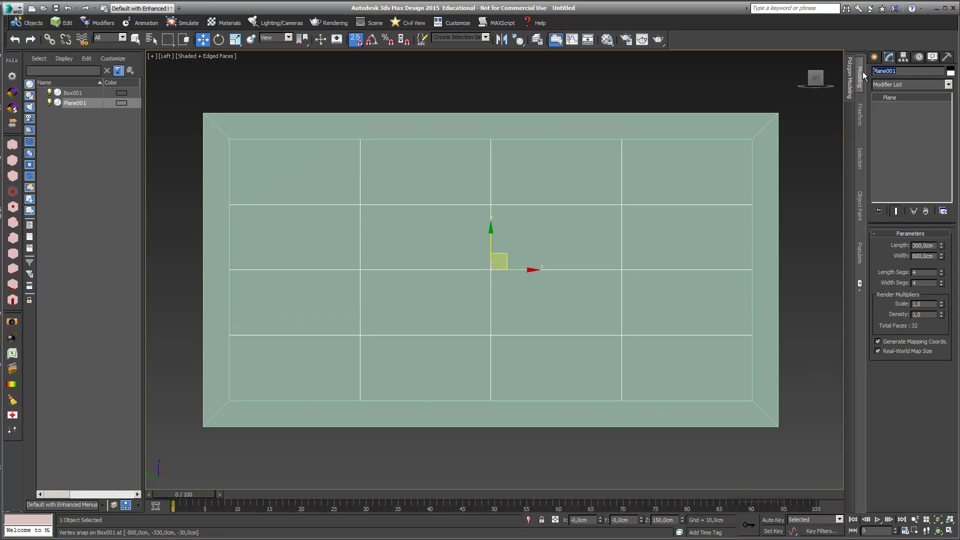
key(BackSpace)
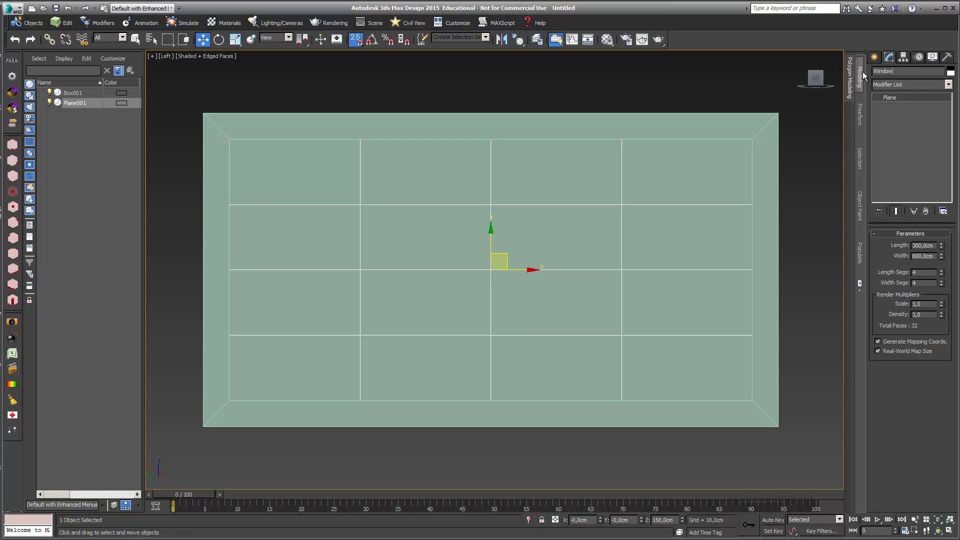
click(773, 422)
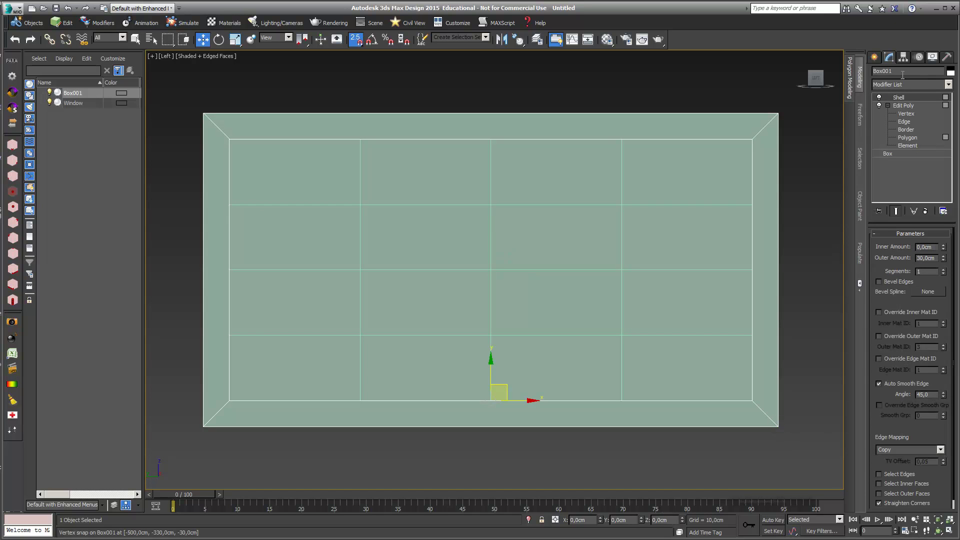
mouse_move(856, 72)
text(Room)
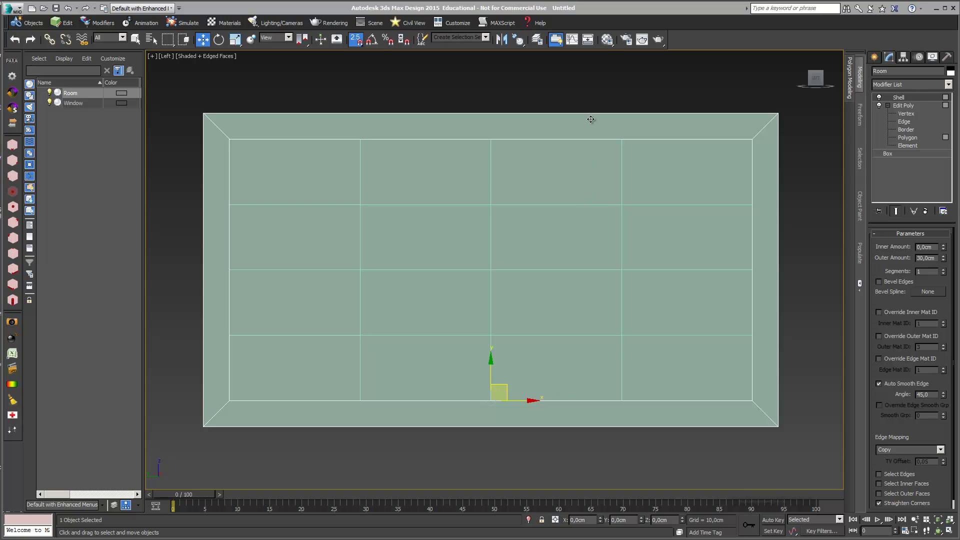
Open the Material Editor and change the first sample material to mental ray's Autodesk Wall Paint
click(605, 45)
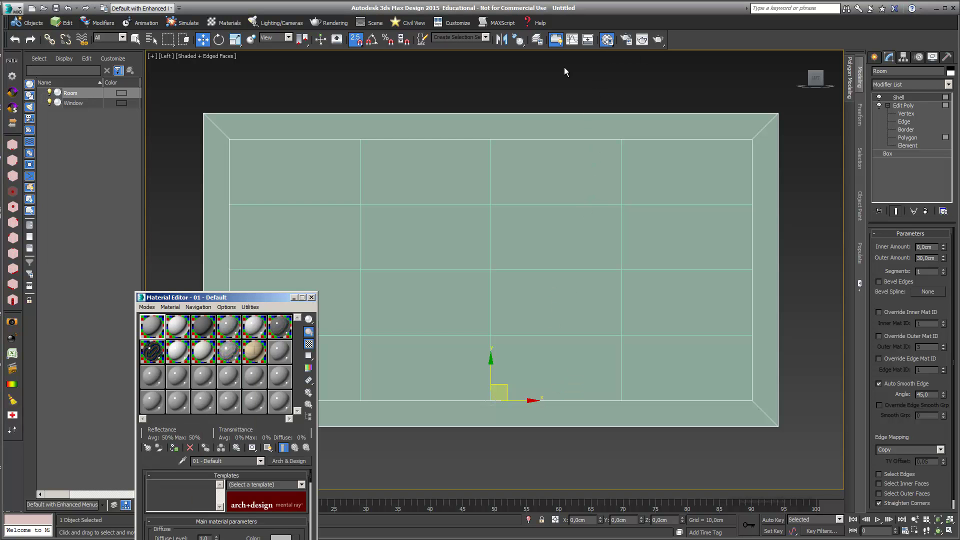
drag(184, 297, 250, 250)
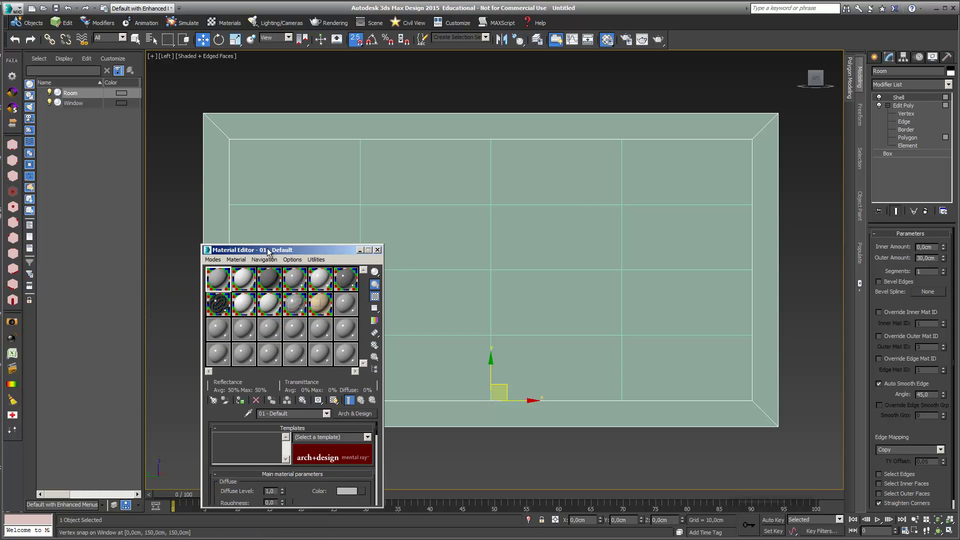
click(213, 260)
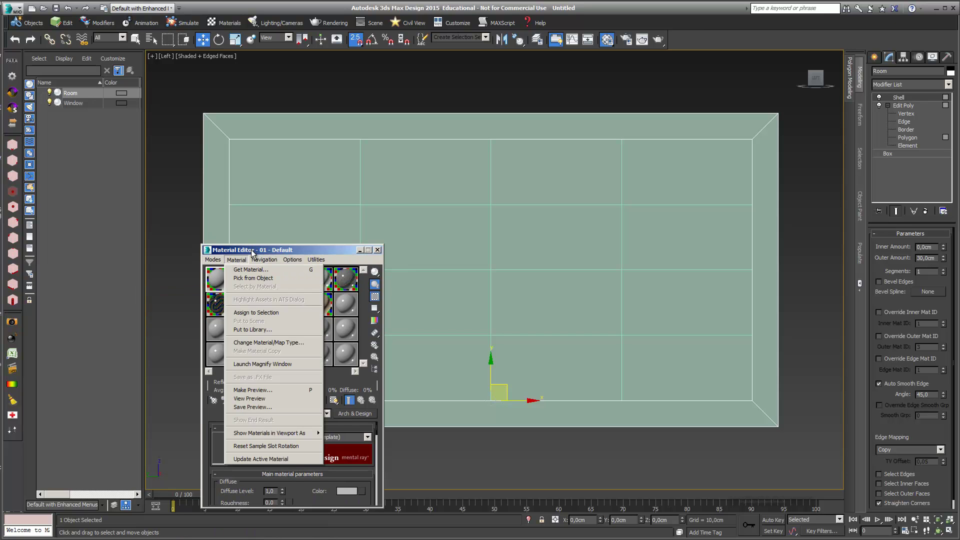
click(220, 277)
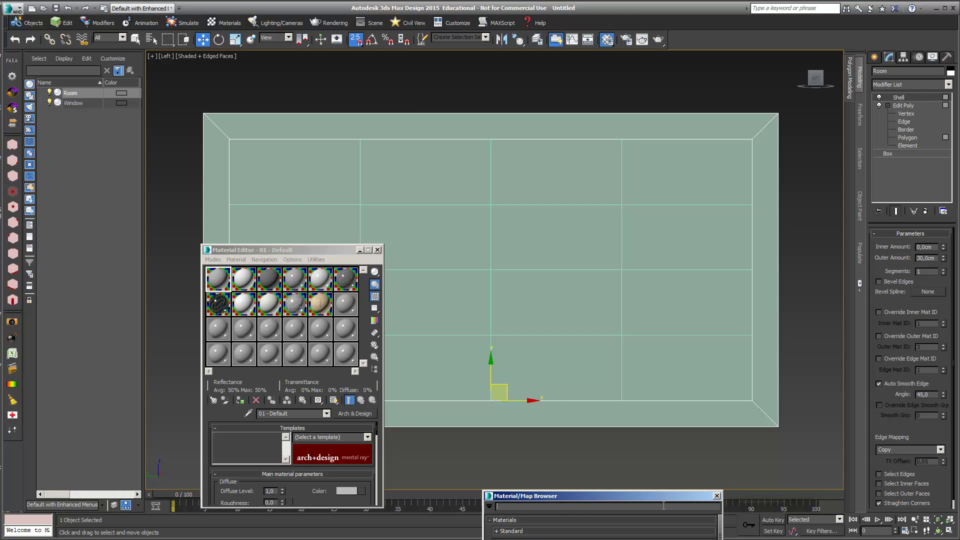
drag(668, 494, 643, 88)
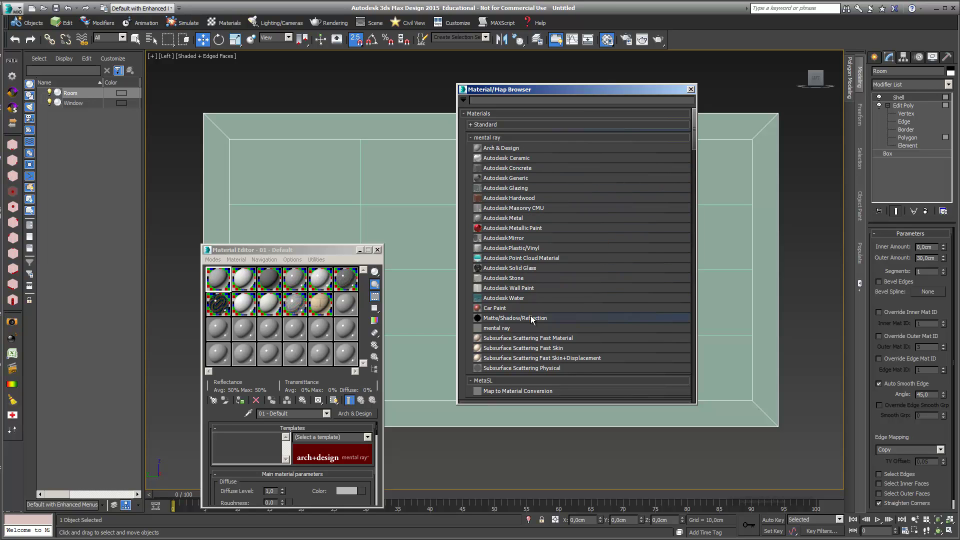
double_click(524, 291)
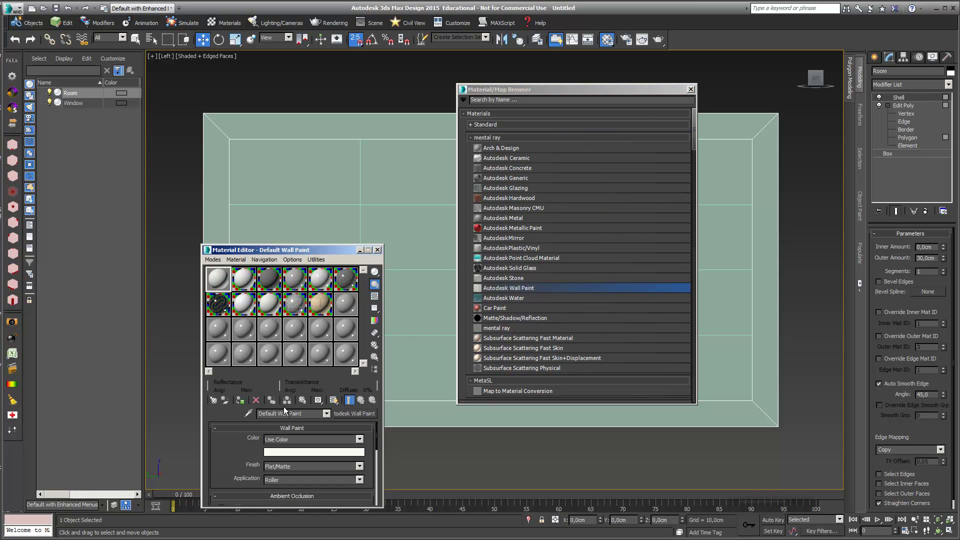
Enable the wall paint's ambient occlusion with max distance 120 and color from other materials, and assign the material to the Room
drag(328, 250, 333, 140)
drag(245, 355, 245, 312)
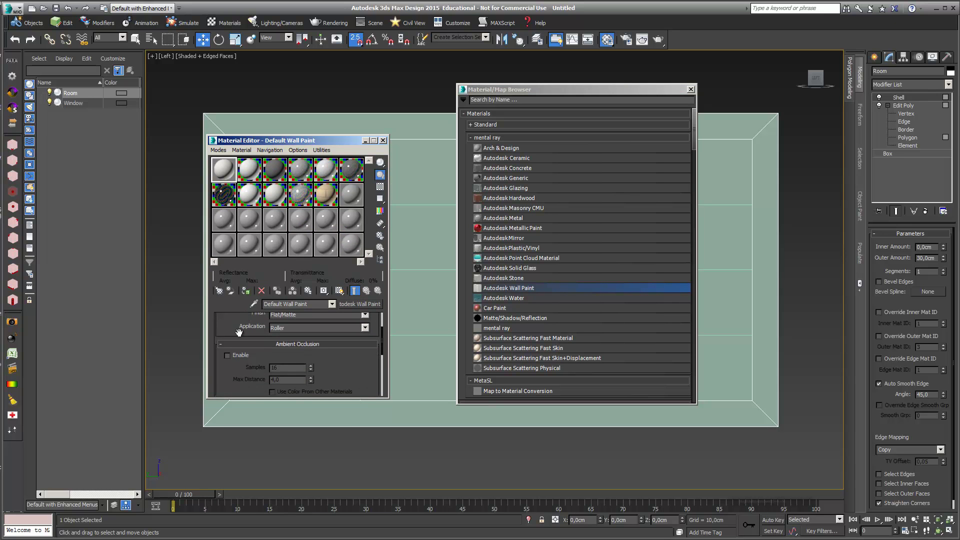
click(228, 355)
double_click(287, 379)
key(Return)
click(271, 392)
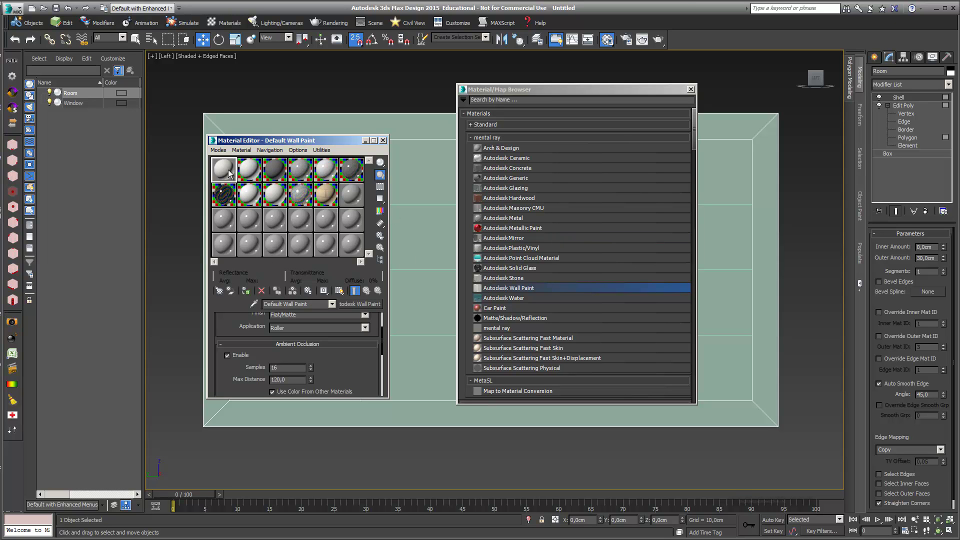
drag(228, 170, 300, 123)
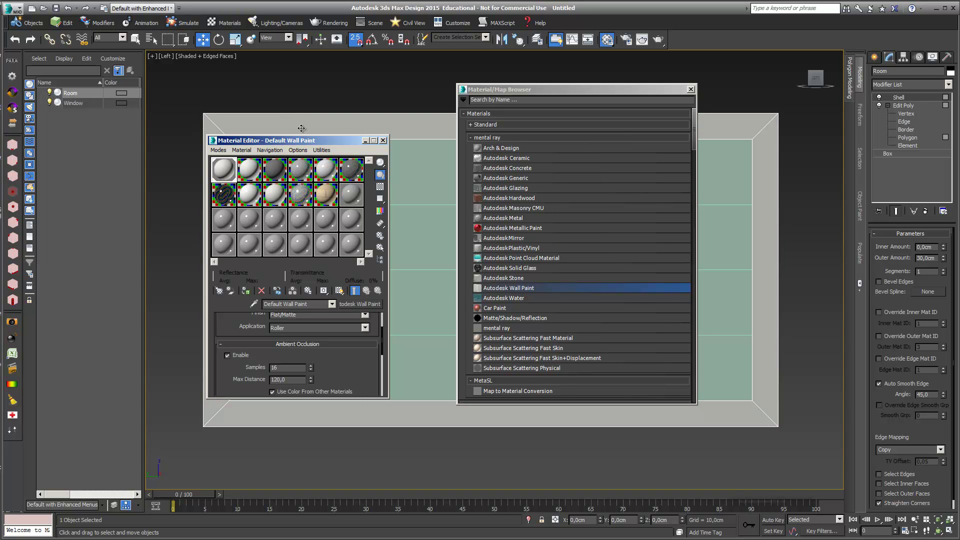
Change the second sample material to Autodesk Glazing, assign it to the Window plane, and close the material windows
click(249, 173)
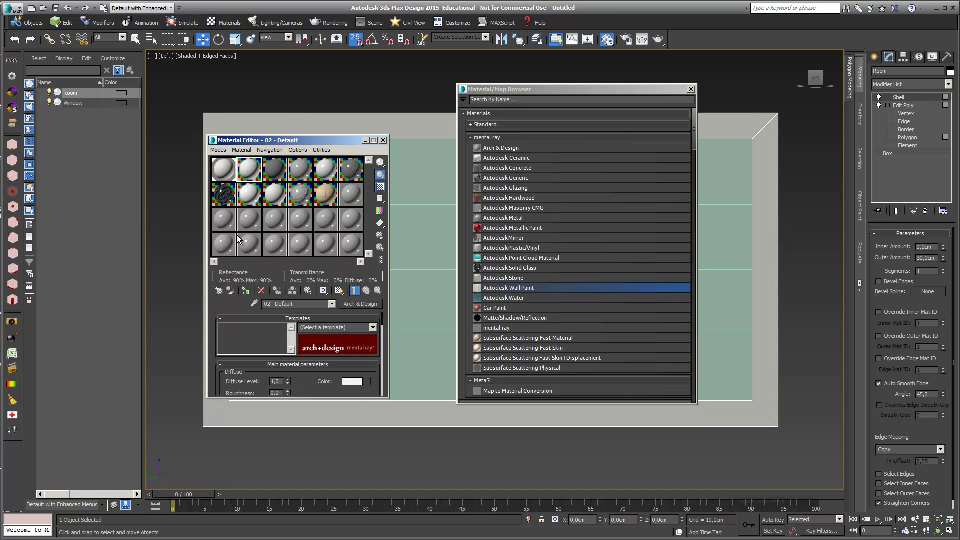
click(218, 290)
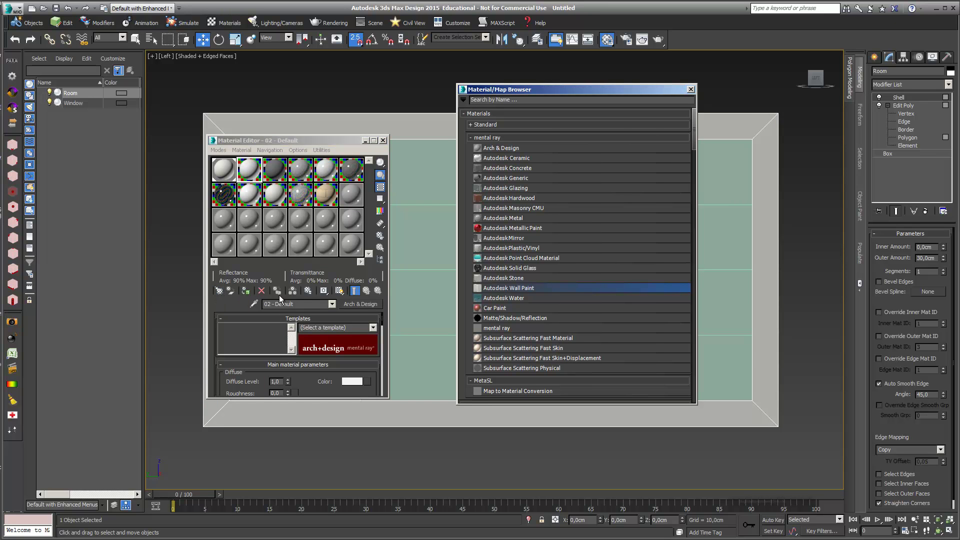
double_click(506, 189)
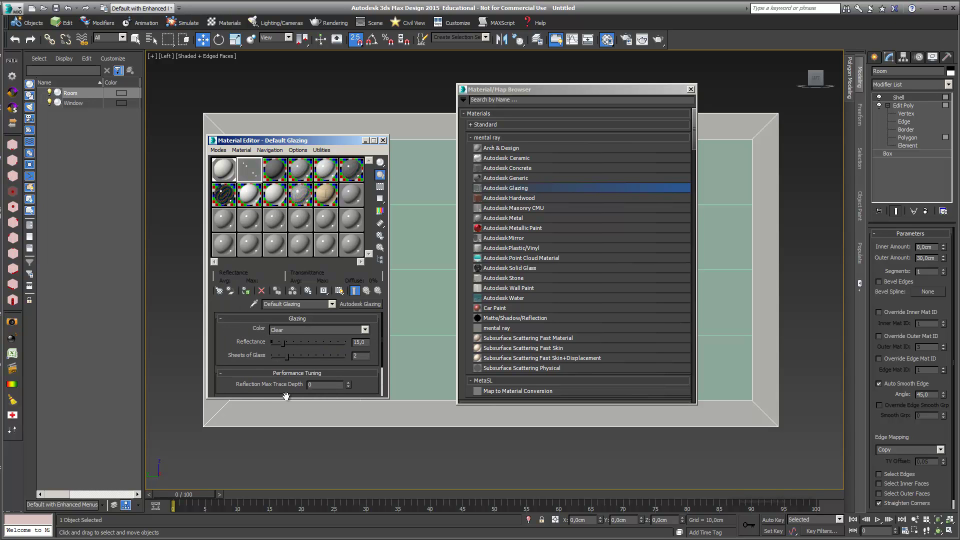
drag(286, 399, 296, 456)
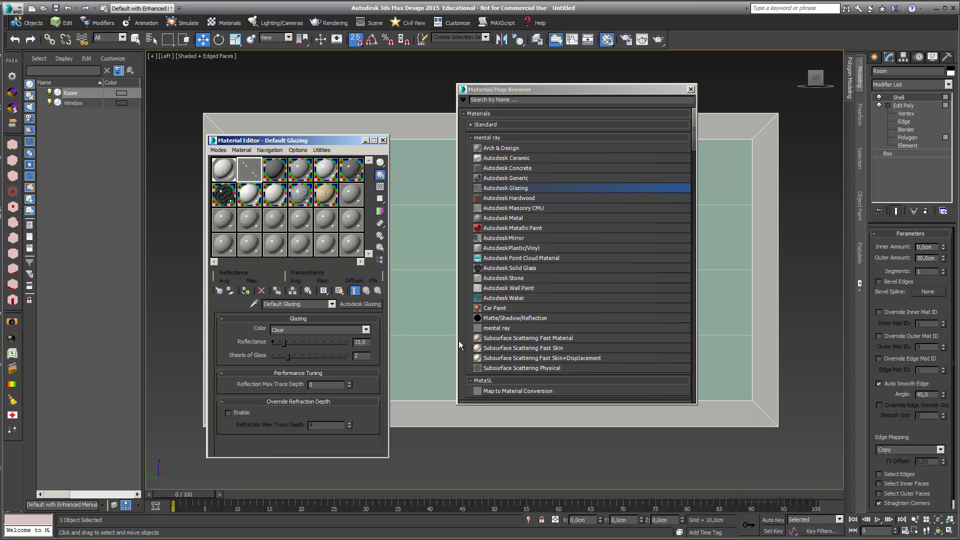
click(441, 331)
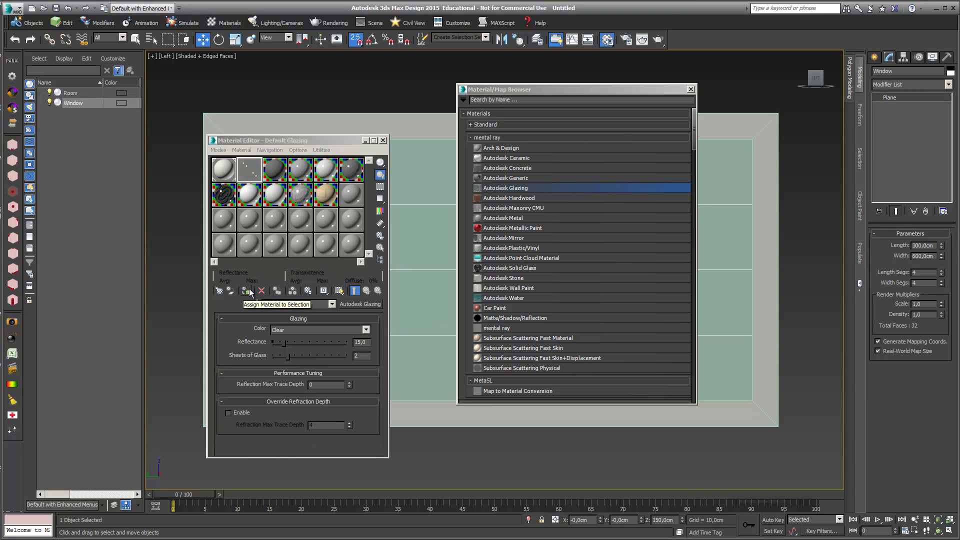
click(247, 291)
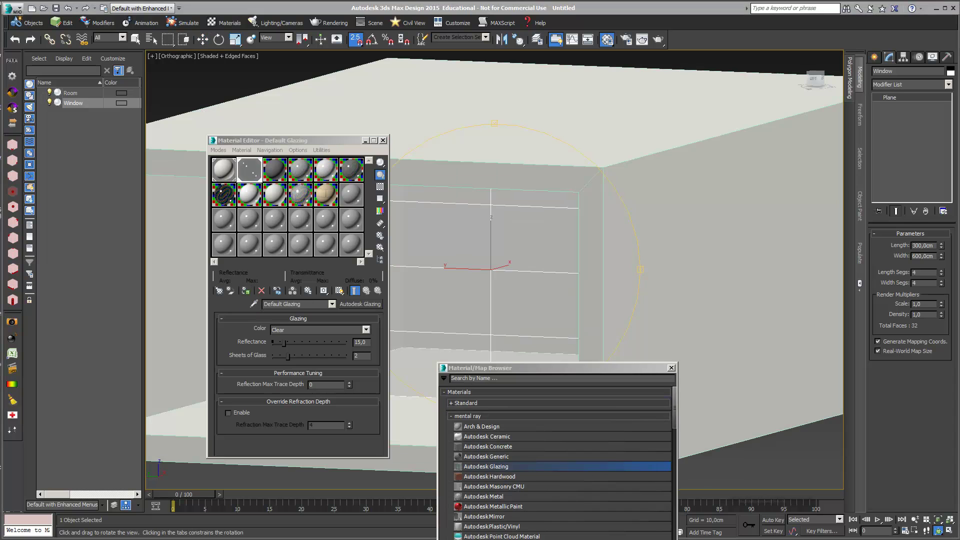
click(671, 367)
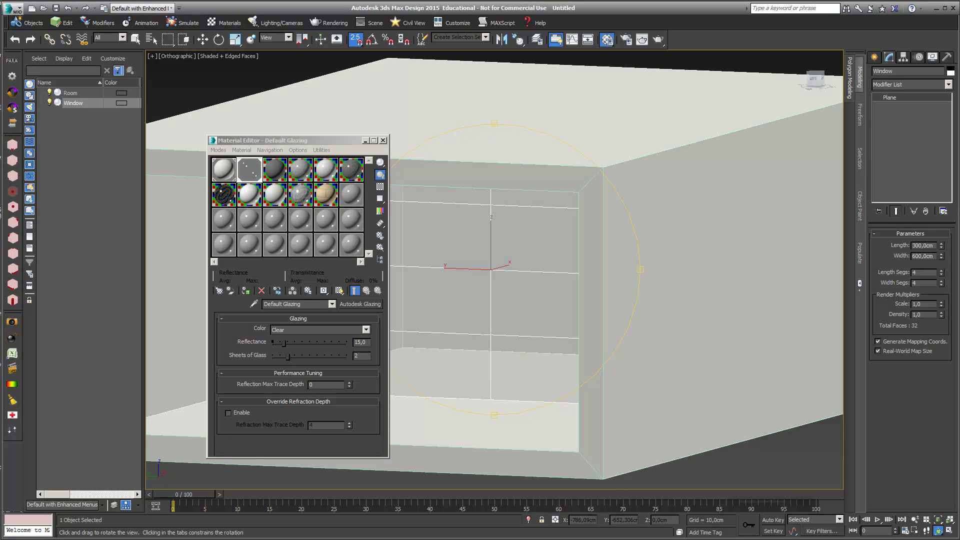
click(383, 140)
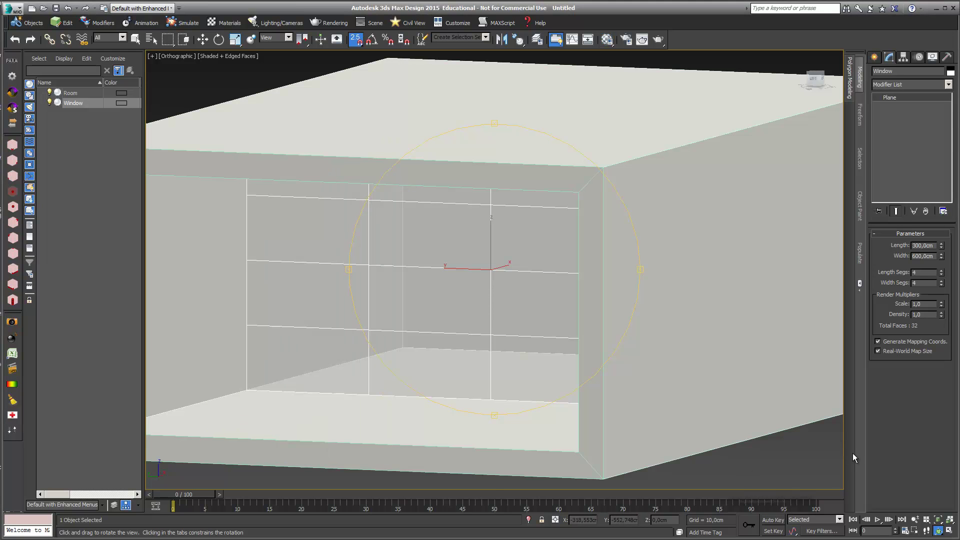
Show all four viewports and move the Window plane in the top view along X to about -483 cm, into the room's open end
click(949, 531)
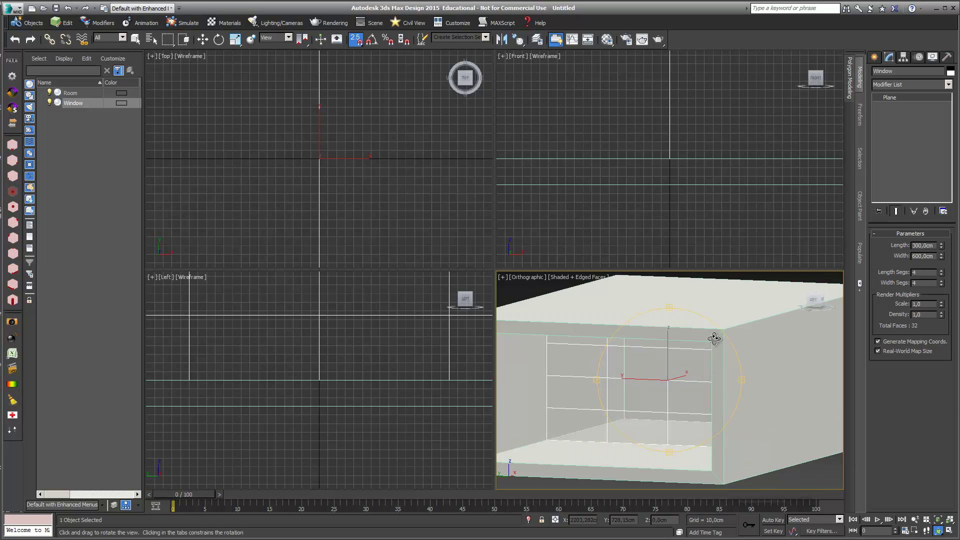
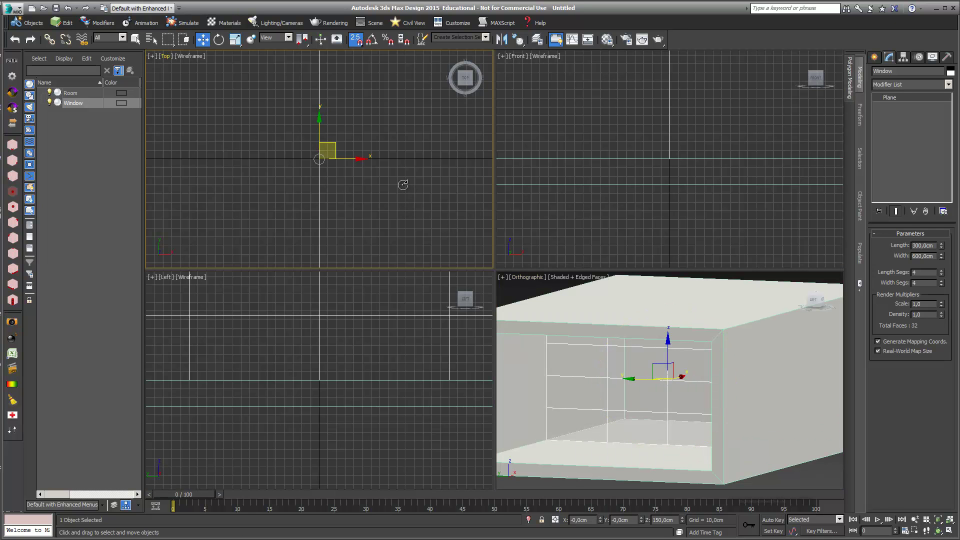
scroll(349, 147, down, 2)
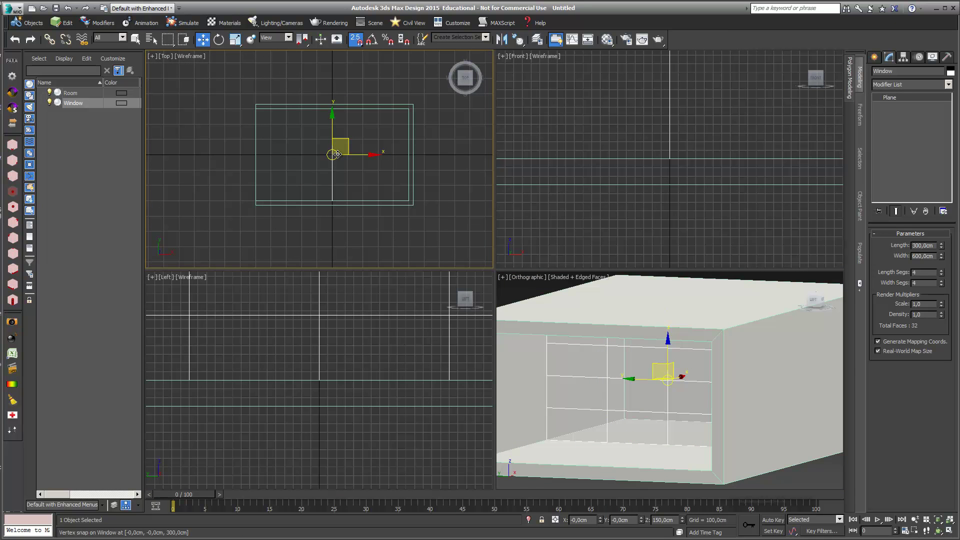
click(874, 56)
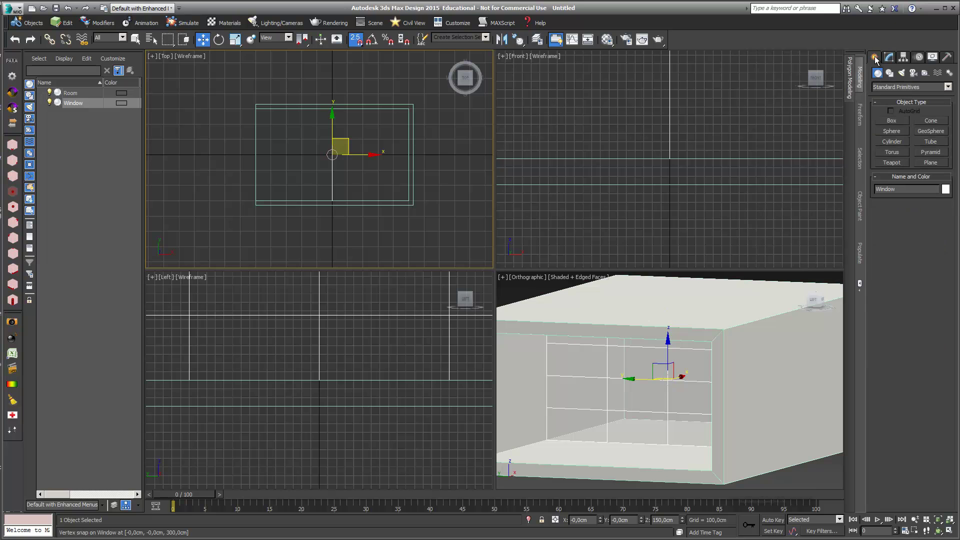
click(913, 74)
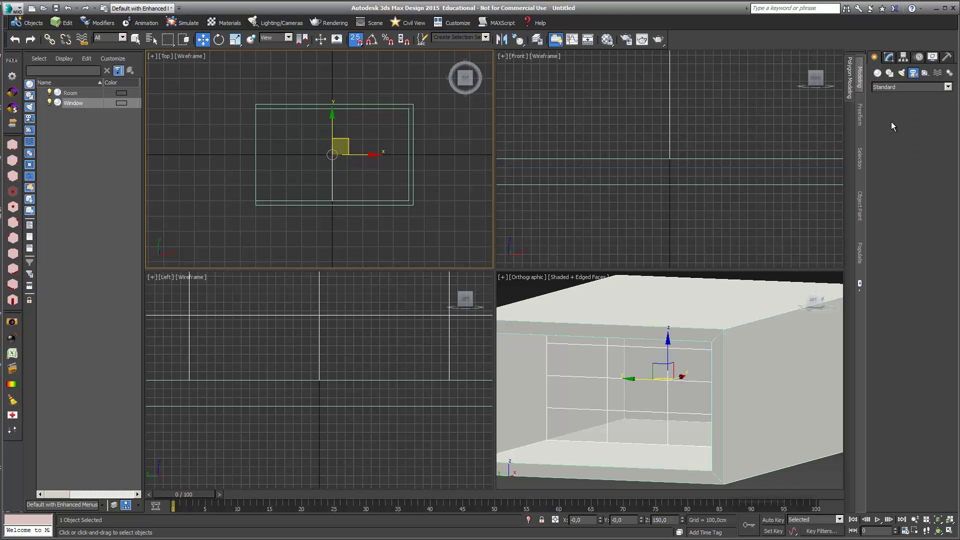
click(891, 122)
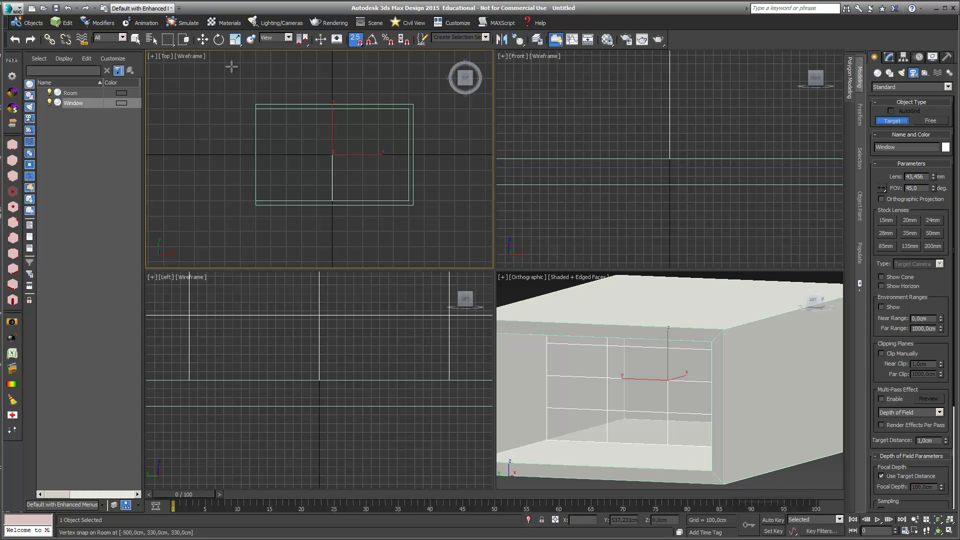
click(203, 39)
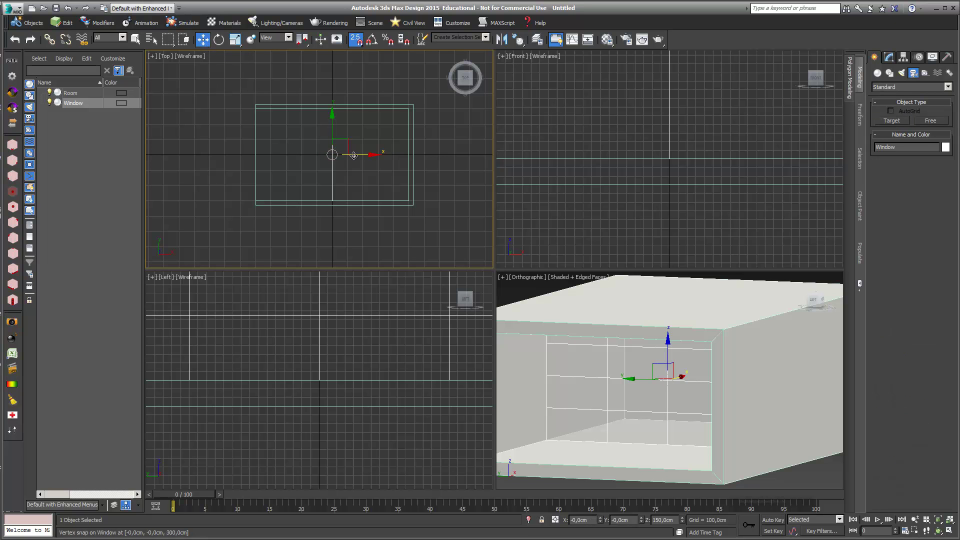
drag(353, 156, 259, 166)
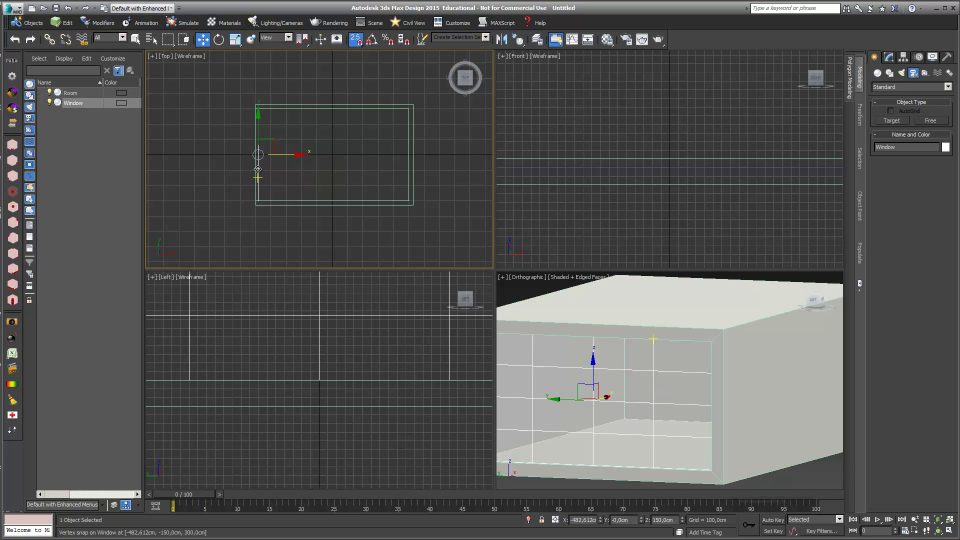
In the top view, create a target camera near the room's closed end, aimed at the Window with about 865 cm target distance
click(890, 119)
drag(391, 155, 272, 154)
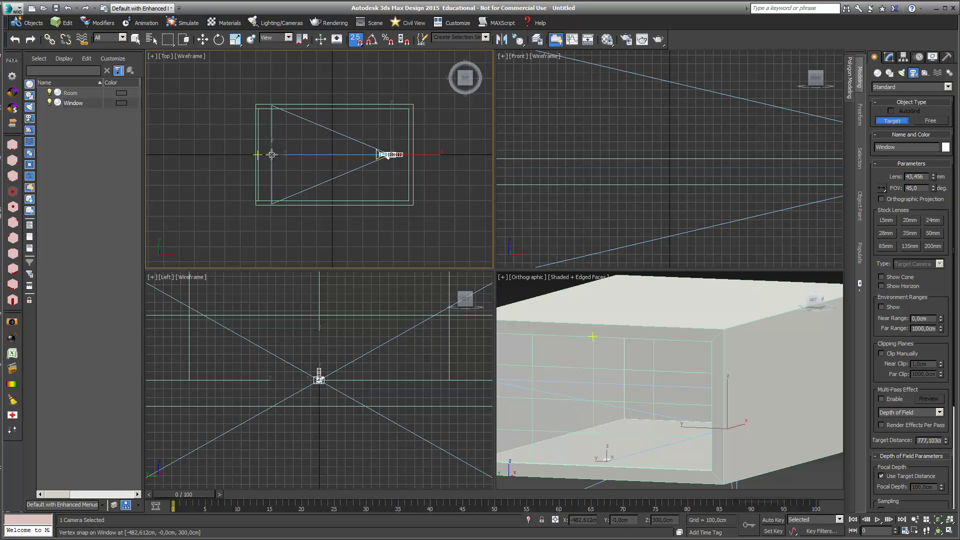
Select the camera together with its target and move both up 160 cm in the front view using a screen Y offset
scroll(639, 157, down, 5)
middle_drag(638, 157, 642, 158)
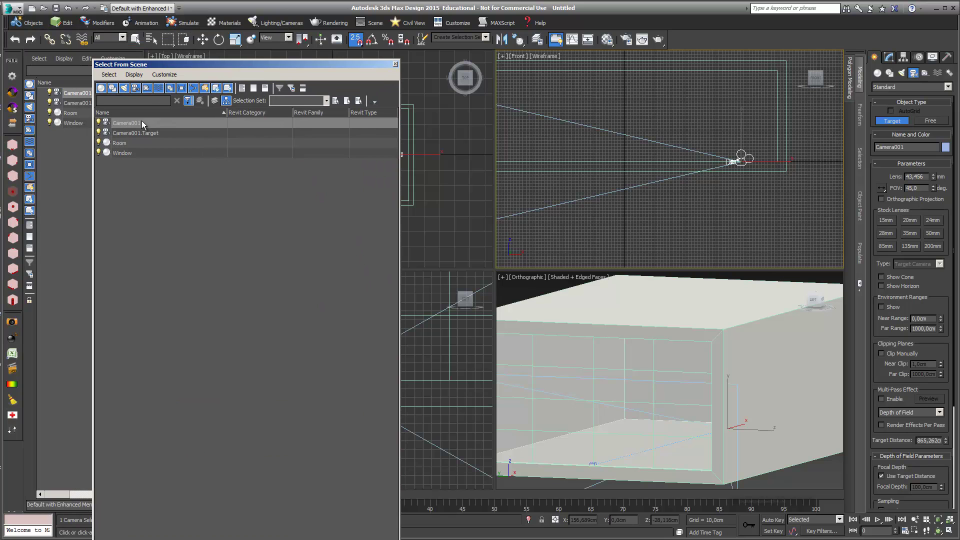
click(142, 123)
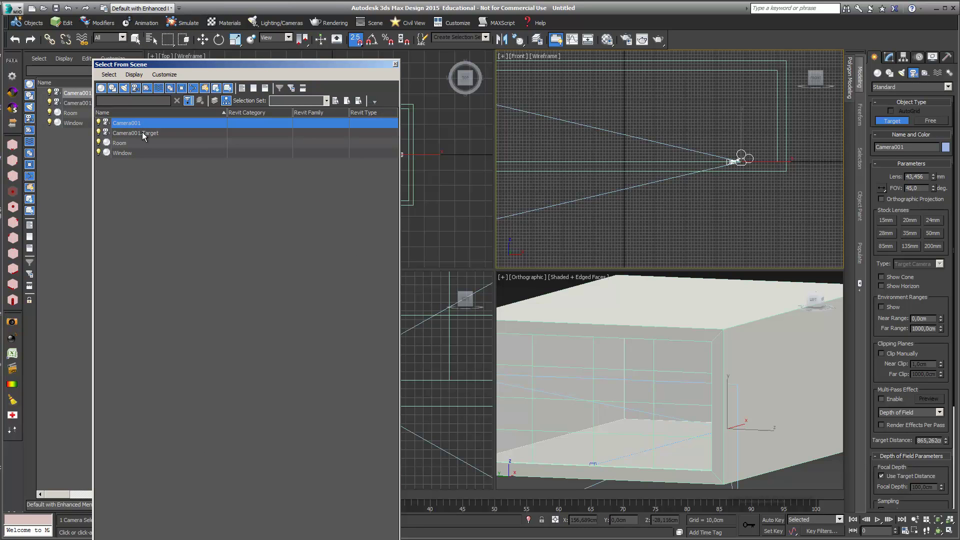
ctrl+click(143, 133)
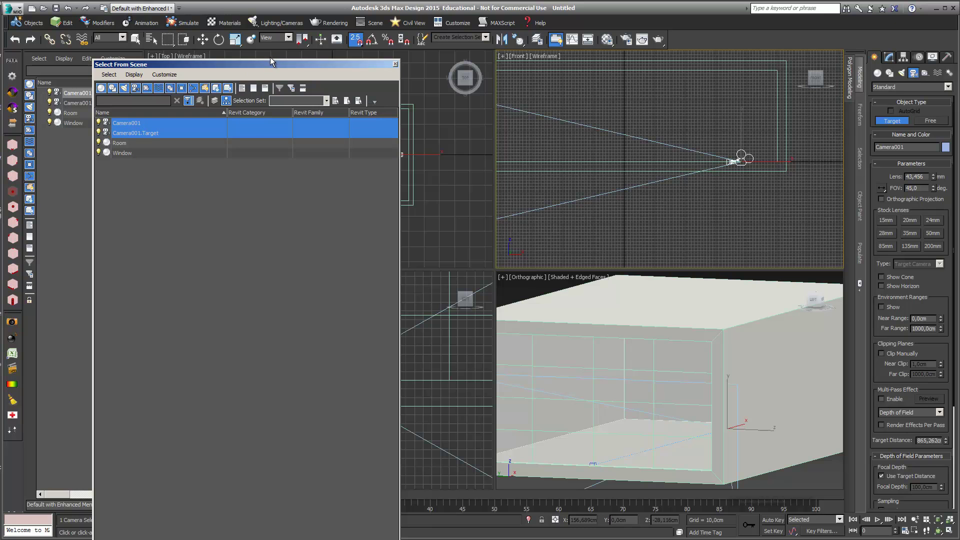
drag(270, 58, 282, 141)
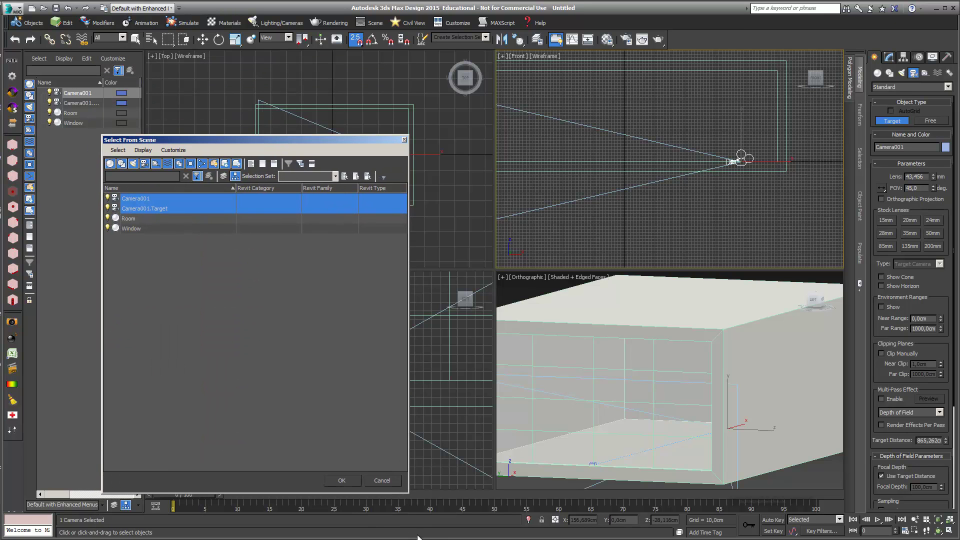
click(345, 478)
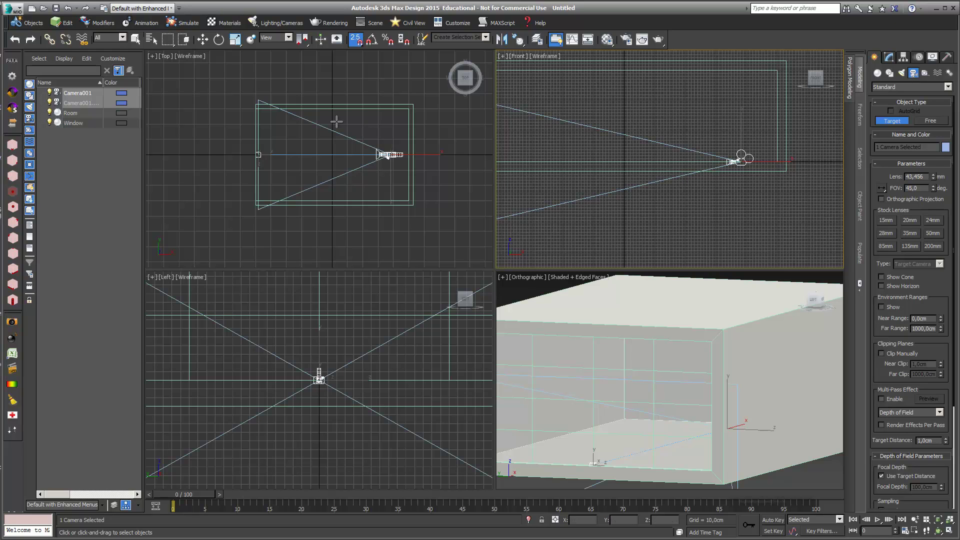
right_click(202, 40)
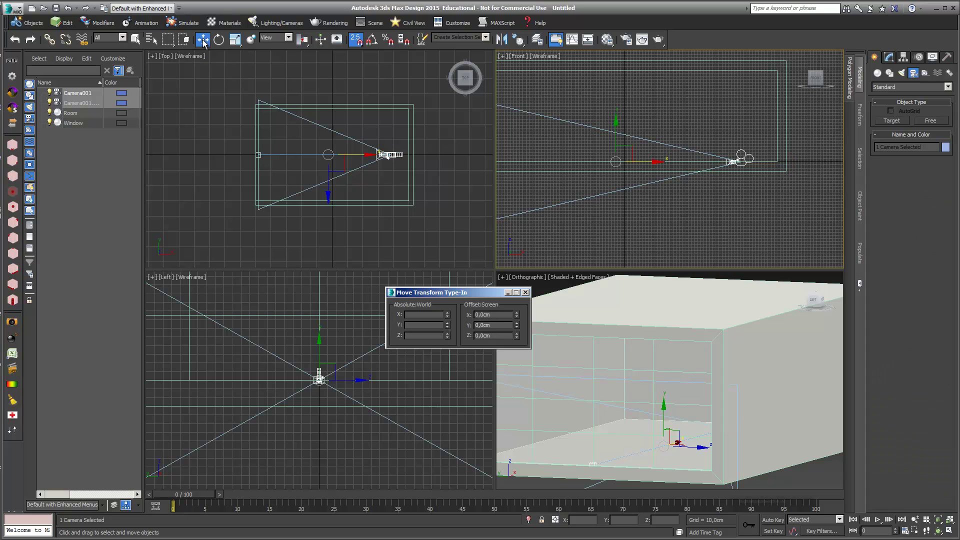
drag(476, 293, 505, 287)
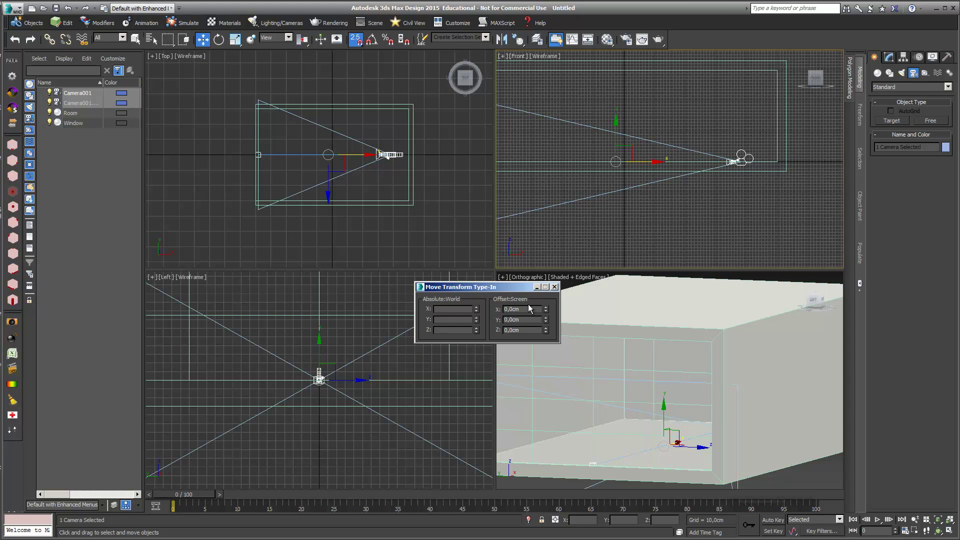
click(527, 319)
text(160)
key(Return)
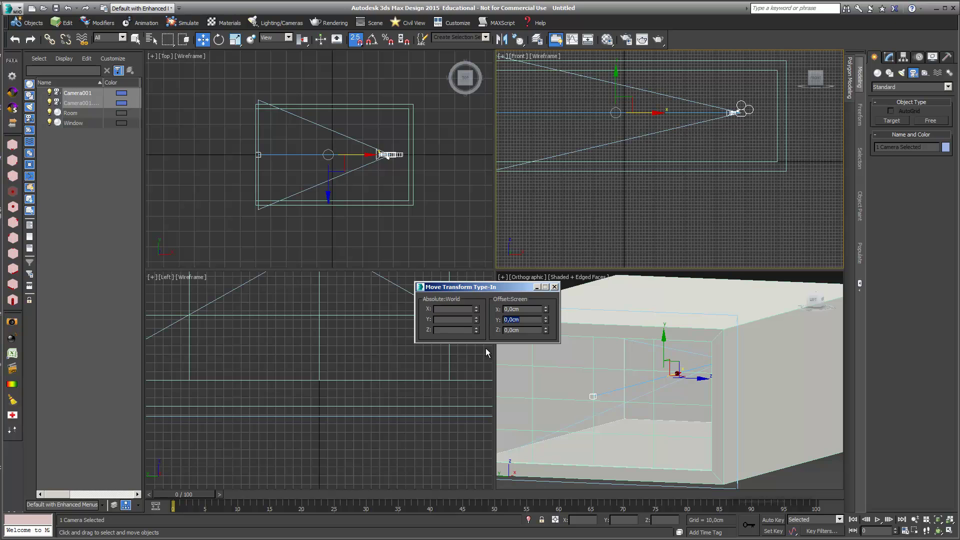
drag(514, 291, 450, 286)
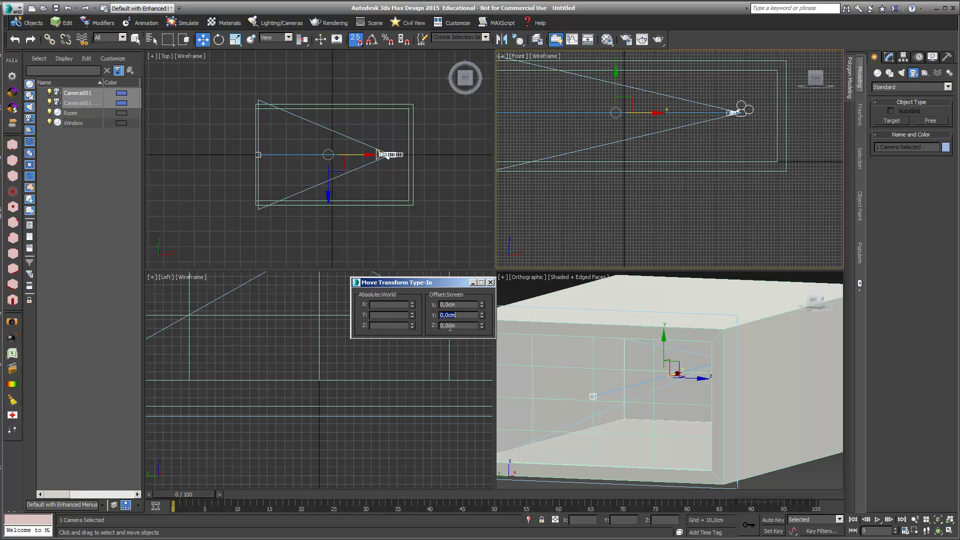
Display the camera view in the shaded viewport, then move the camera into the room's corner at about X 480, Y -280 cm, finishing with snapping off
middle_click(589, 349)
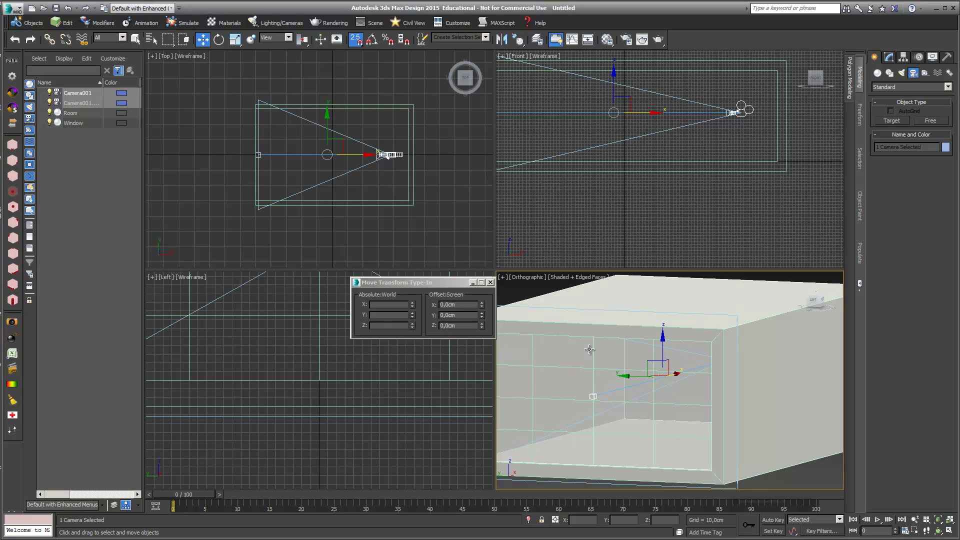
key(c)
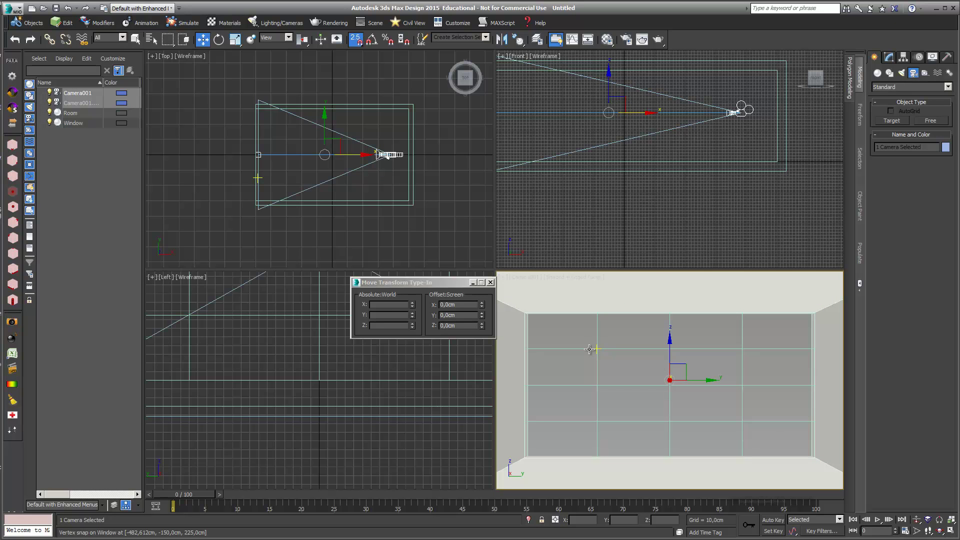
drag(384, 156, 399, 194)
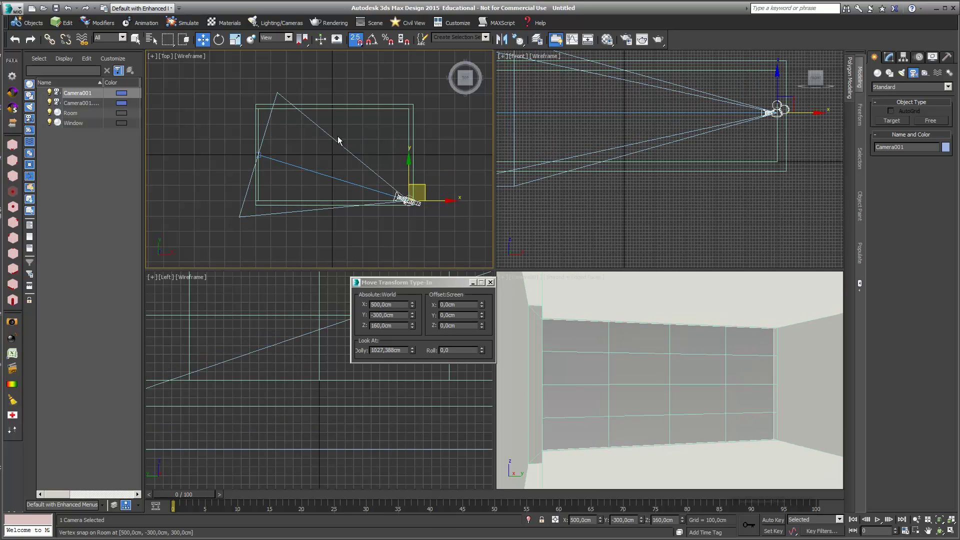
click(360, 44)
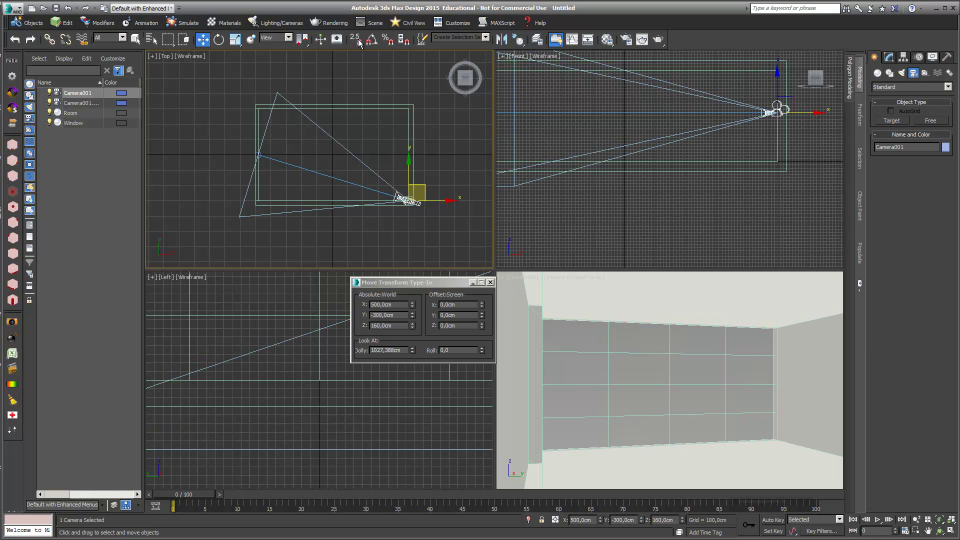
drag(420, 183, 418, 182)
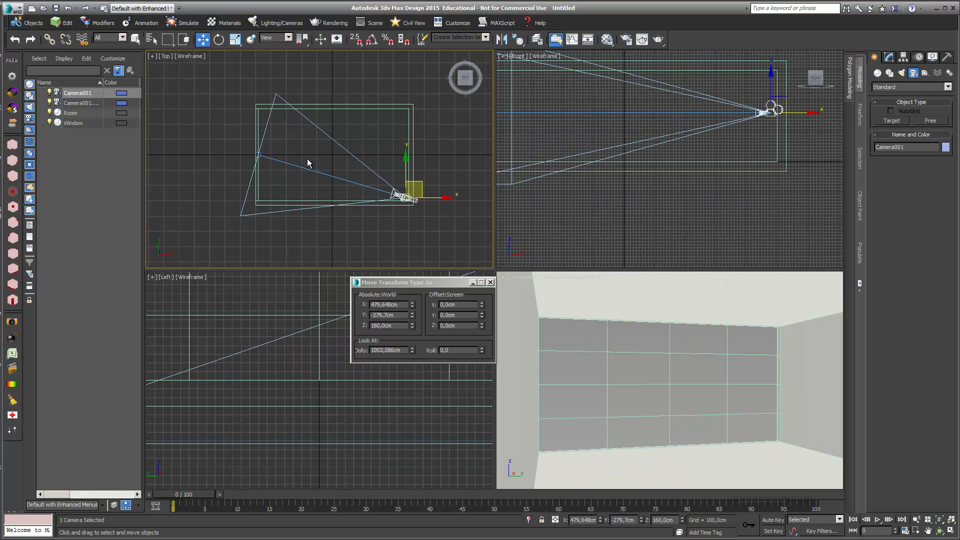
Move the camera target in the top view to about X -436, Y 144 cm and set the camera's stock lens to 24 mm
click(259, 154)
drag(269, 150, 278, 118)
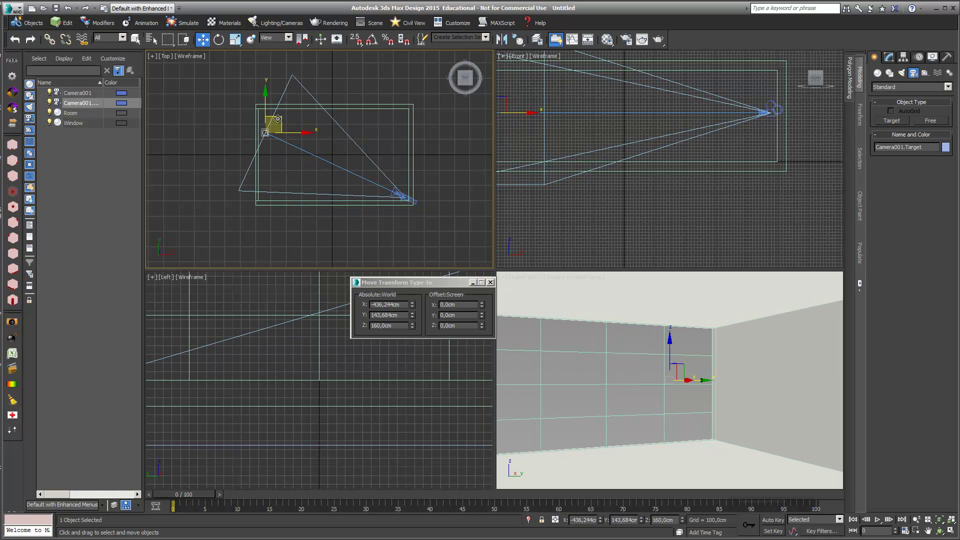
click(889, 58)
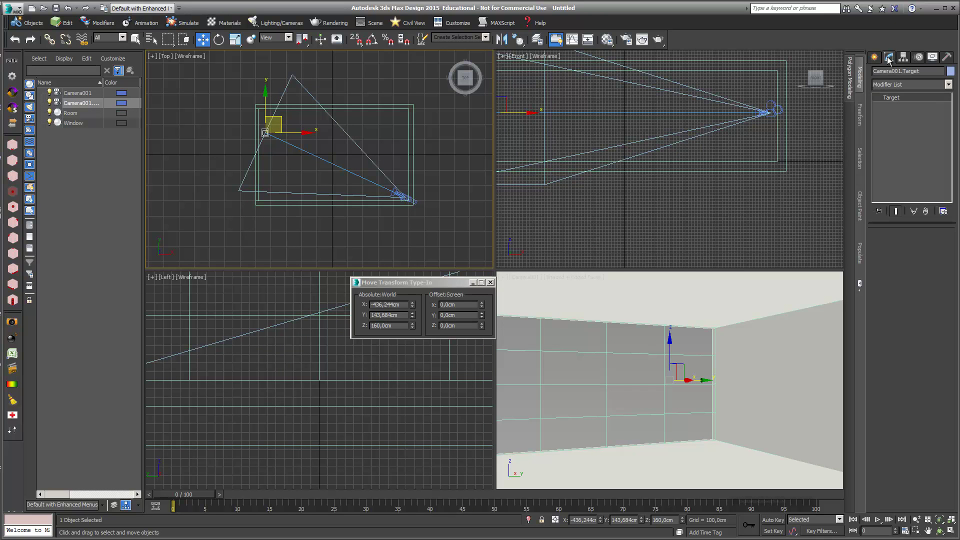
click(764, 113)
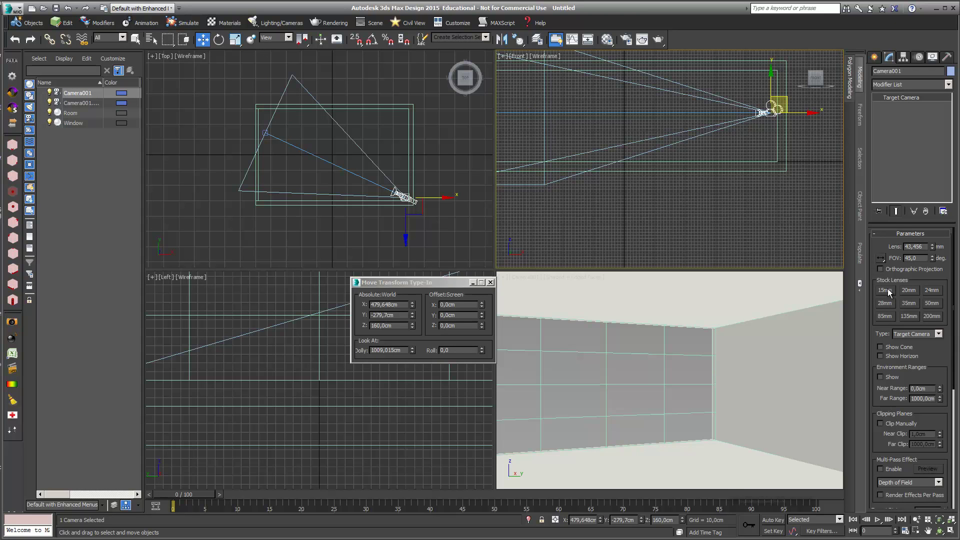
click(909, 290)
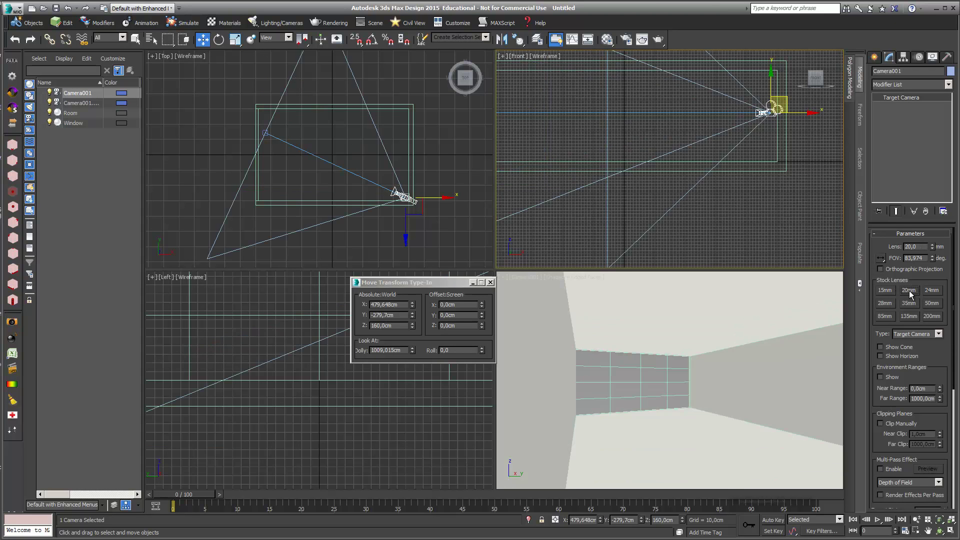
click(934, 291)
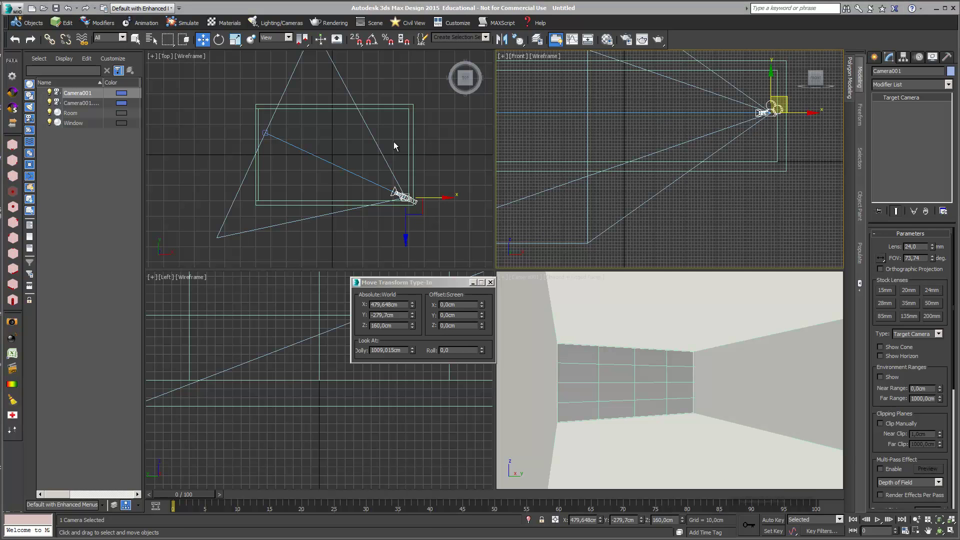
Enlarge the top viewport to make space around the room and close the Move Transform Type-In window
scroll(394, 142, down, 2)
middle_drag(394, 142, 383, 143)
scroll(223, 172, down, 1)
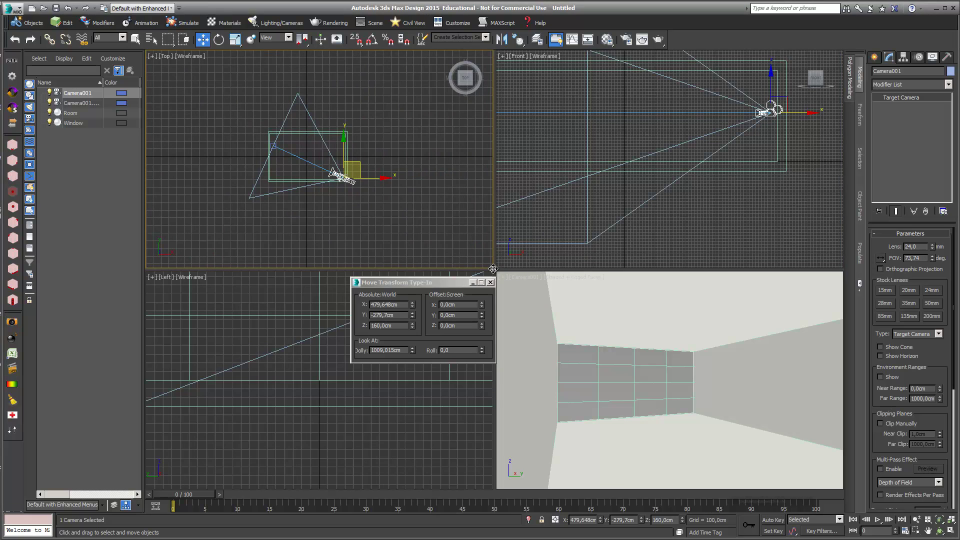
drag(494, 271, 650, 372)
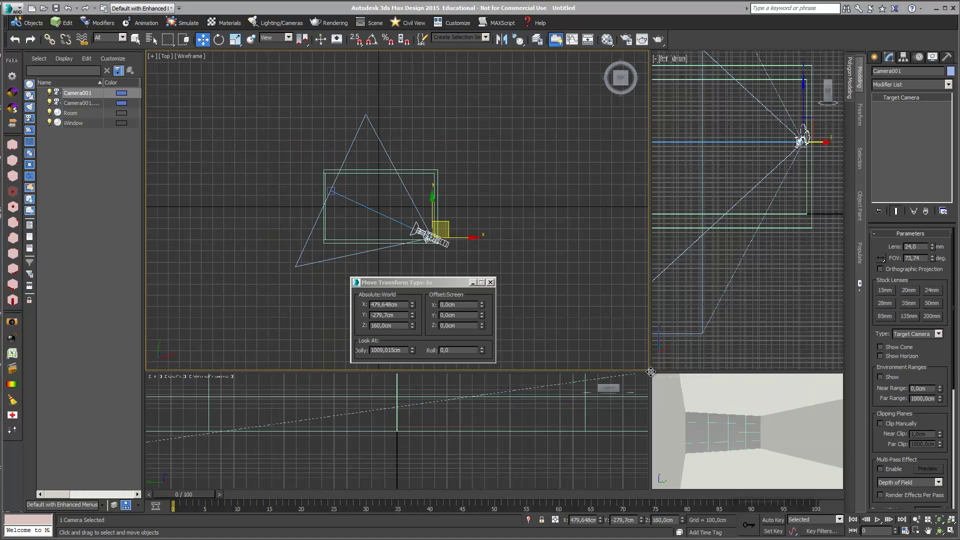
scroll(489, 188, down, 2)
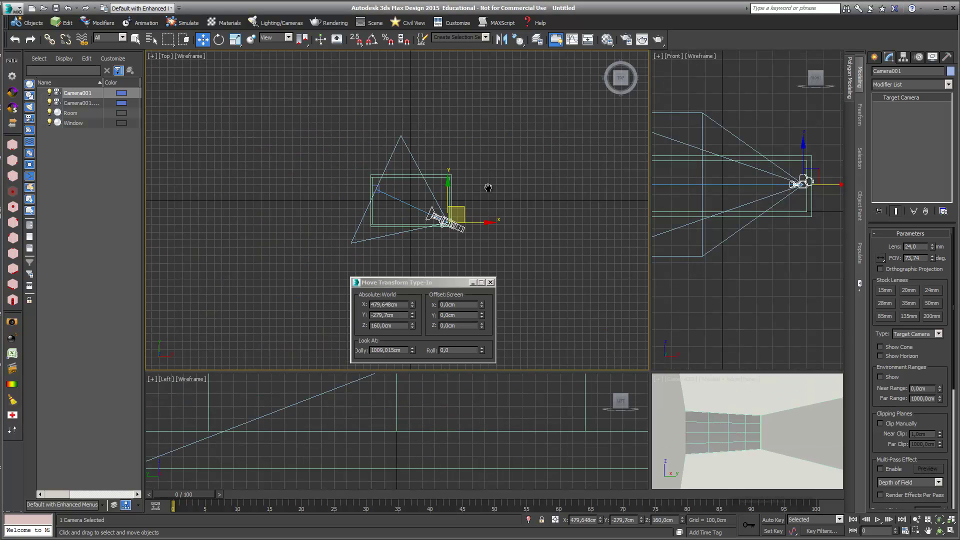
click(490, 282)
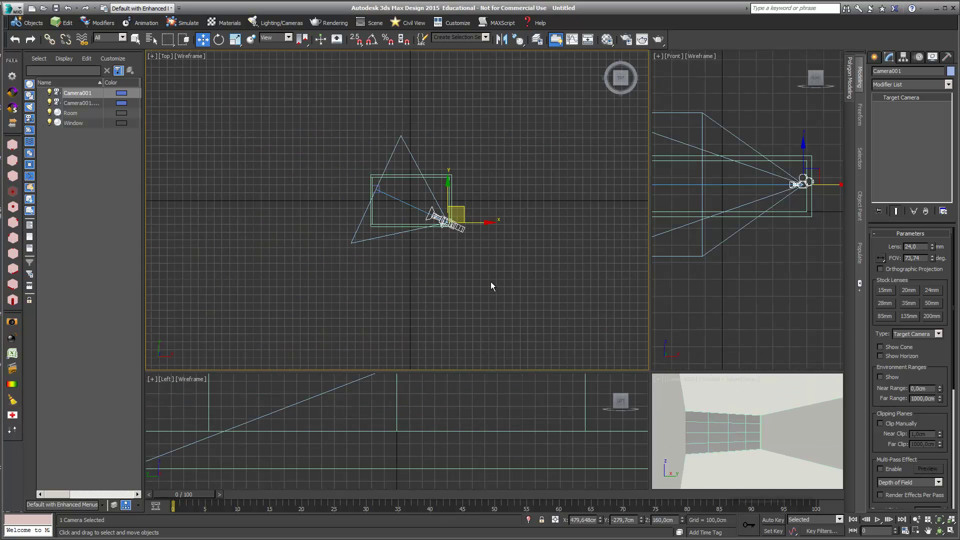
Create a Daylight system beside the room in the top view, accepting mr Photographic Exposure Control at EV 15, with about 2499 cm orbital scale
click(874, 56)
click(951, 73)
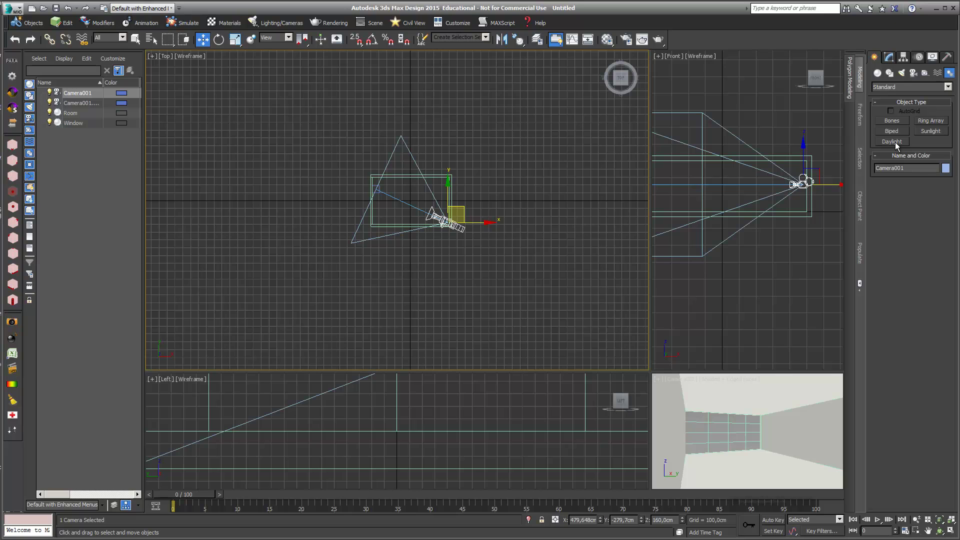
click(895, 142)
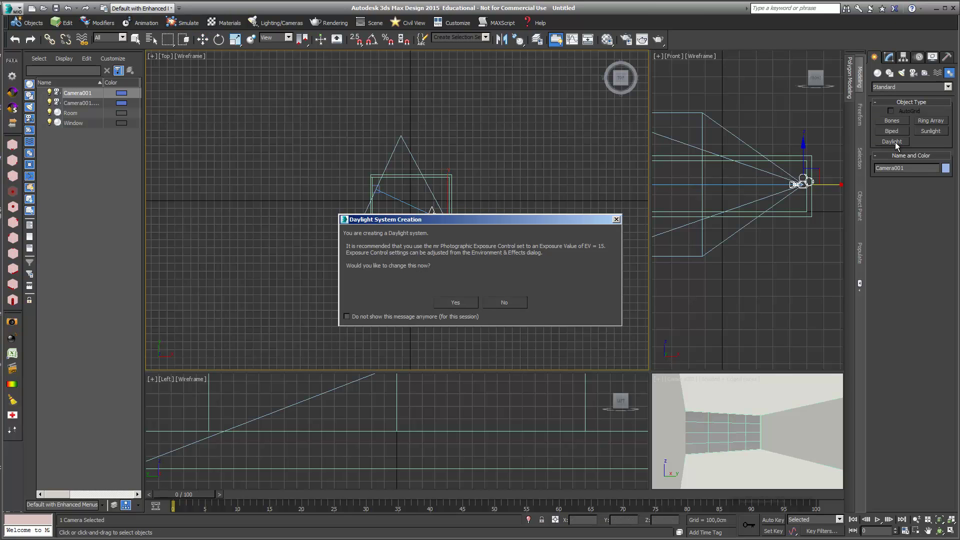
drag(515, 220, 508, 175)
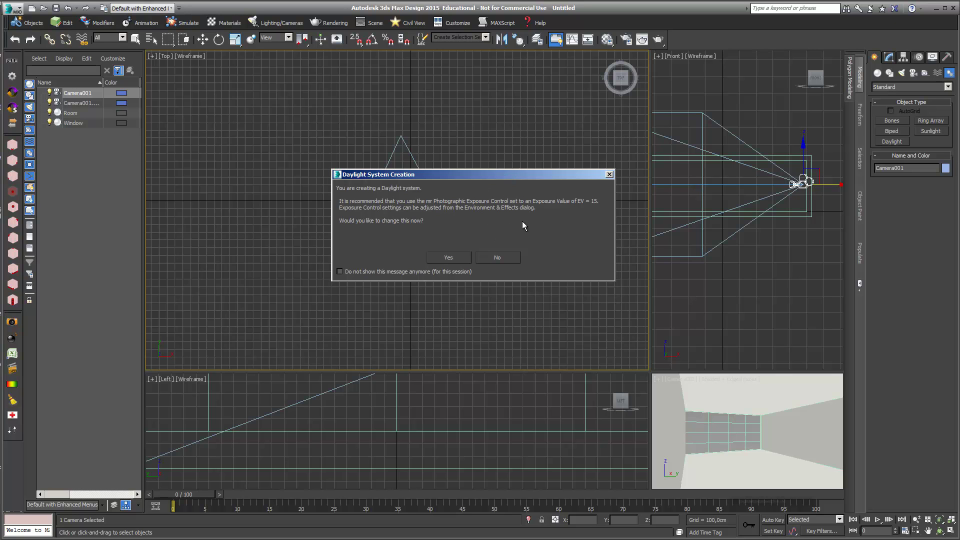
click(449, 258)
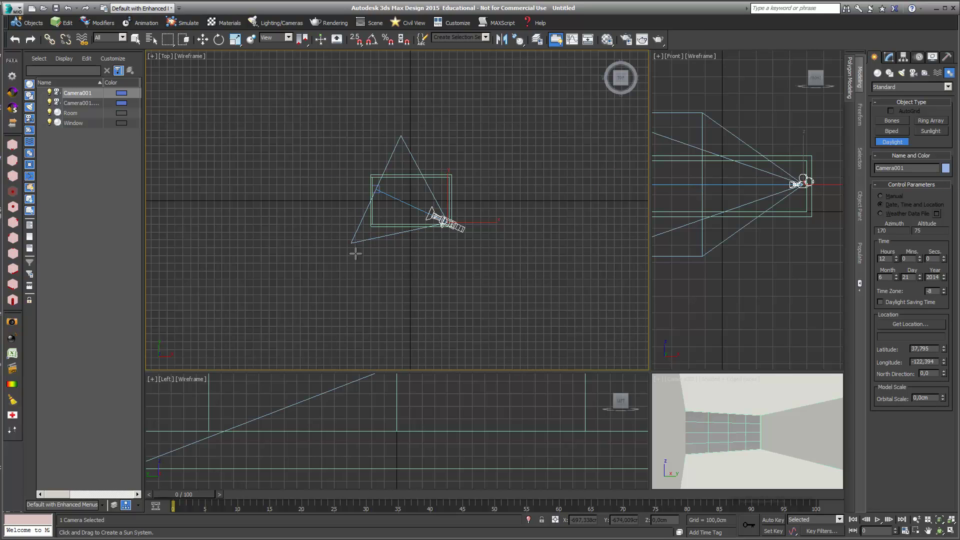
click(564, 197)
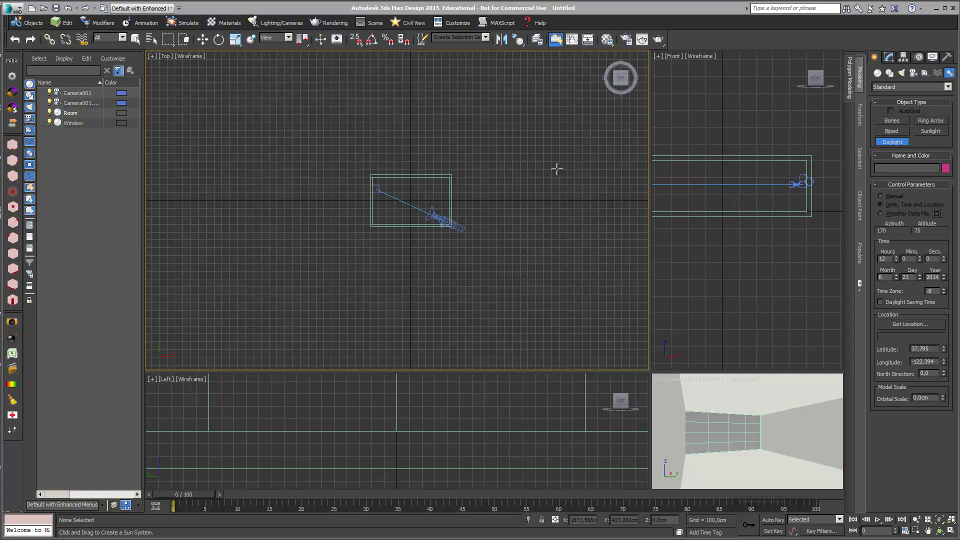
drag(558, 169, 557, 171)
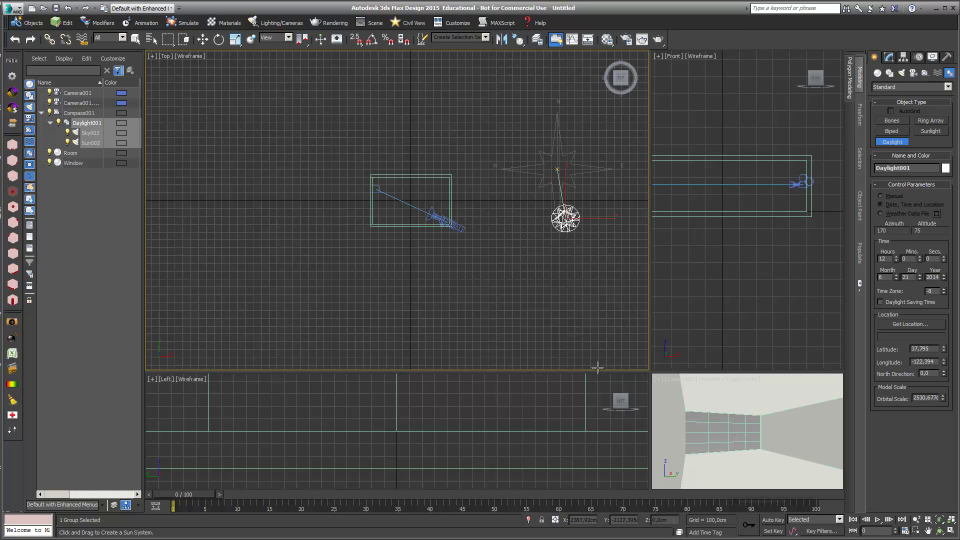
click(616, 366)
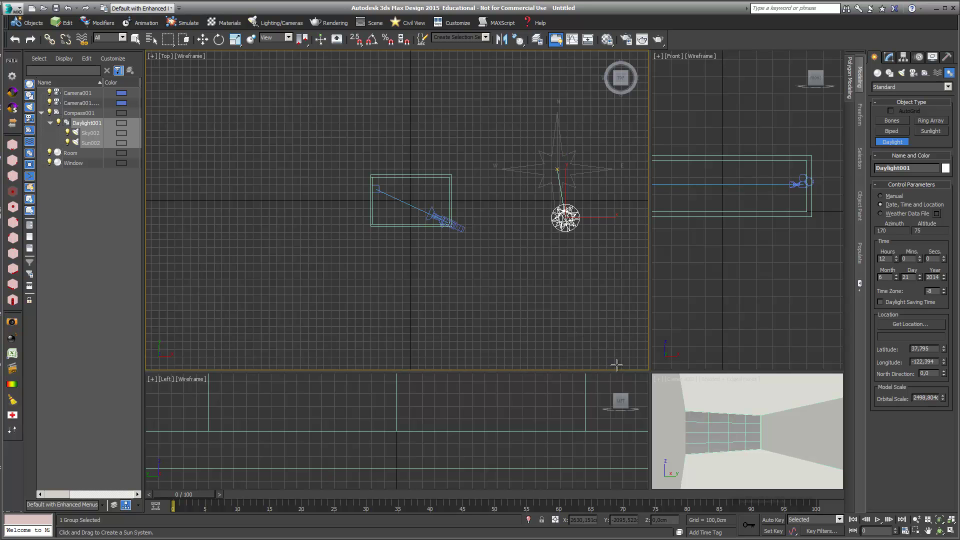
Set the Daylight system's geographic location to Frankfurt, Germany, using the Europe map
middle_drag(476, 239, 416, 242)
scroll(472, 201, down, 2)
middle_drag(471, 202, 471, 212)
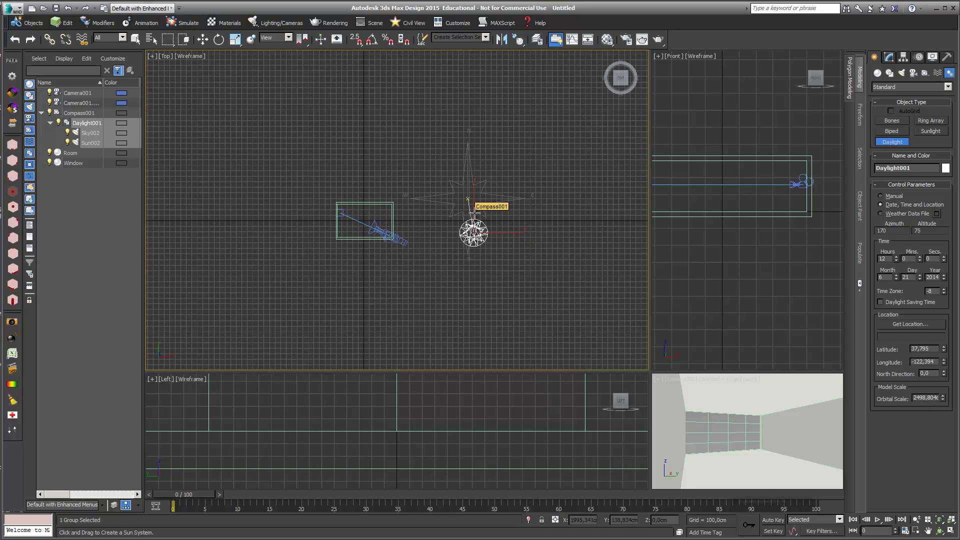
click(919, 57)
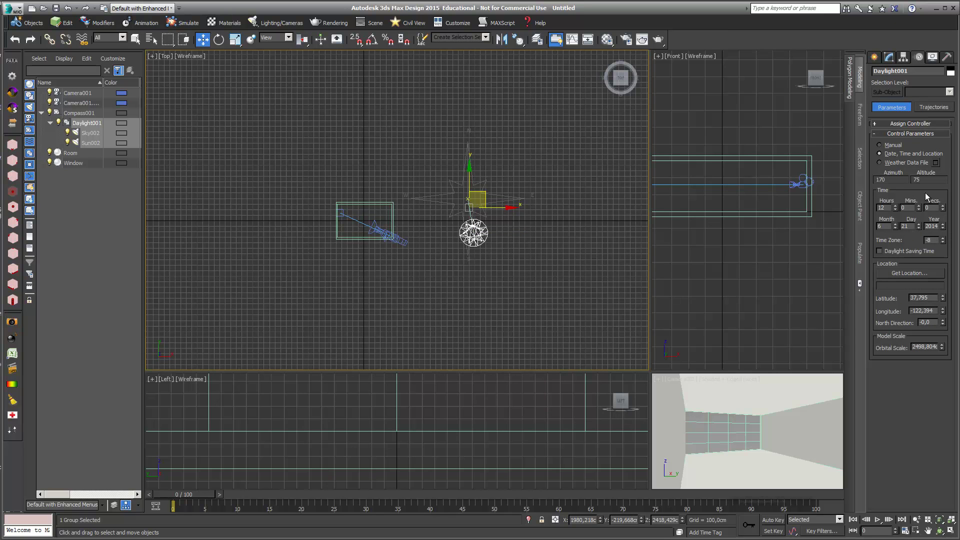
click(923, 272)
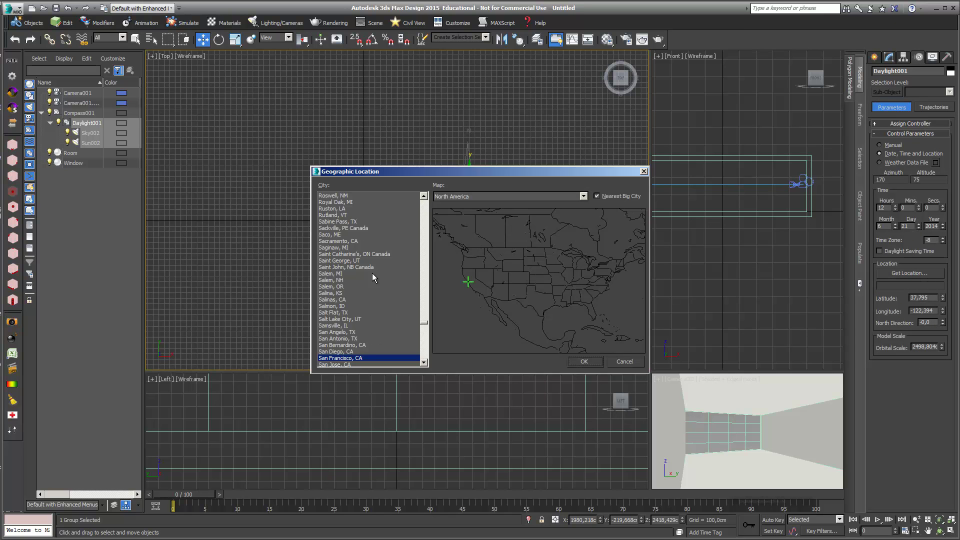
click(467, 196)
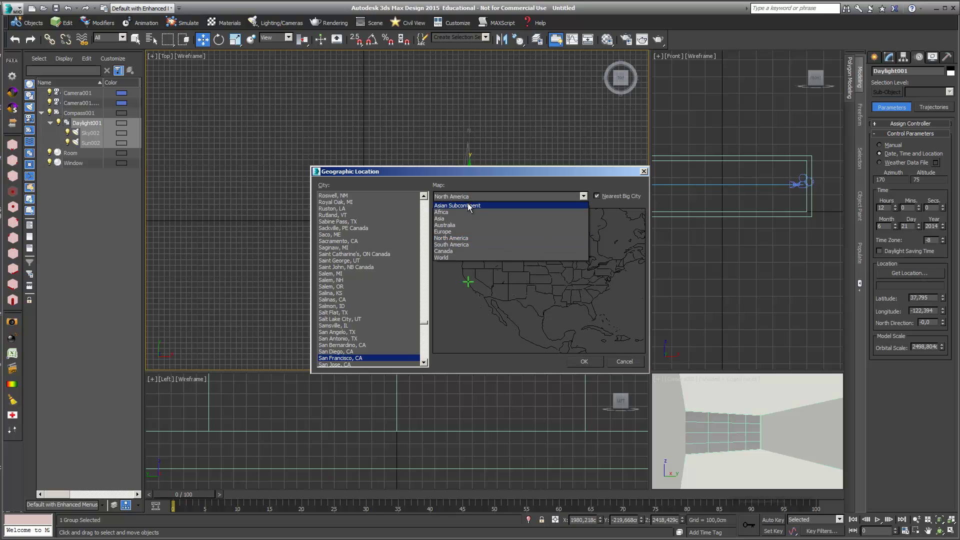
click(472, 231)
drag(423, 242, 418, 266)
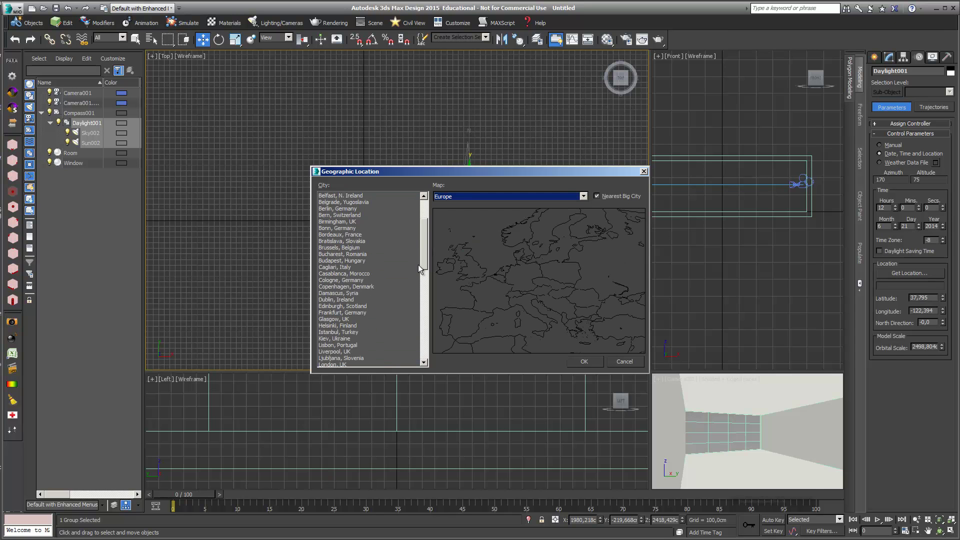
click(369, 312)
click(581, 361)
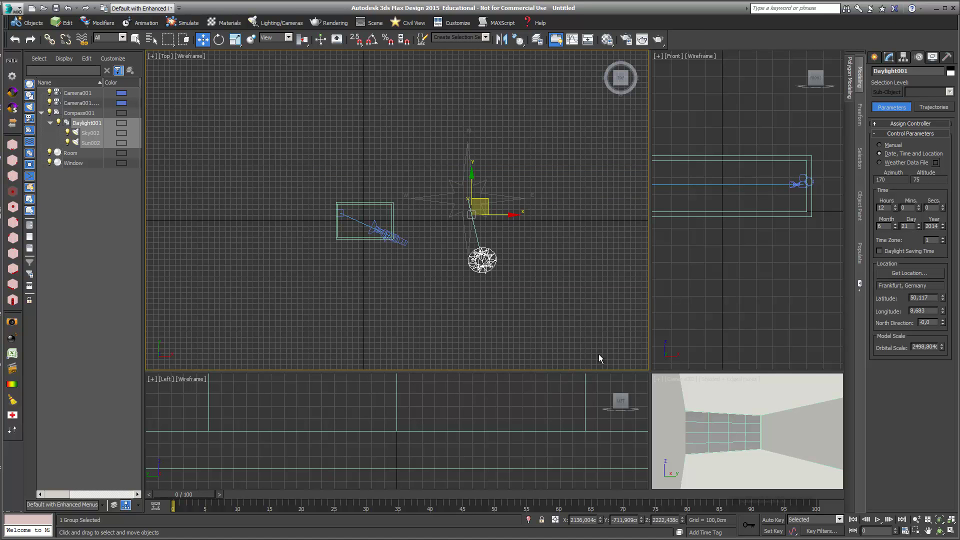
Set the Daylight system's time to 18 hours
drag(892, 208, 870, 211)
text(1)
key(Return)
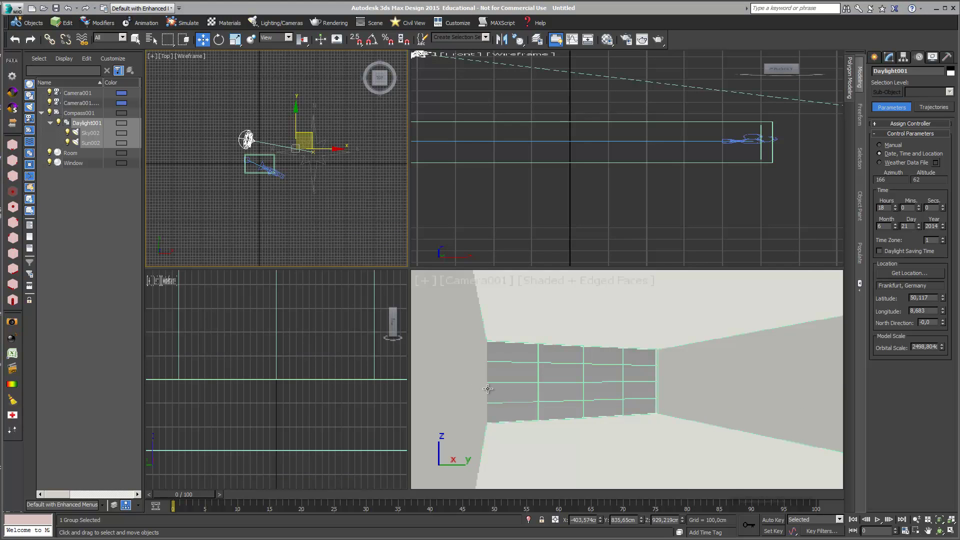
Switch the camera viewport to Realistic shading and illuminate it with the scene lights
click(504, 351)
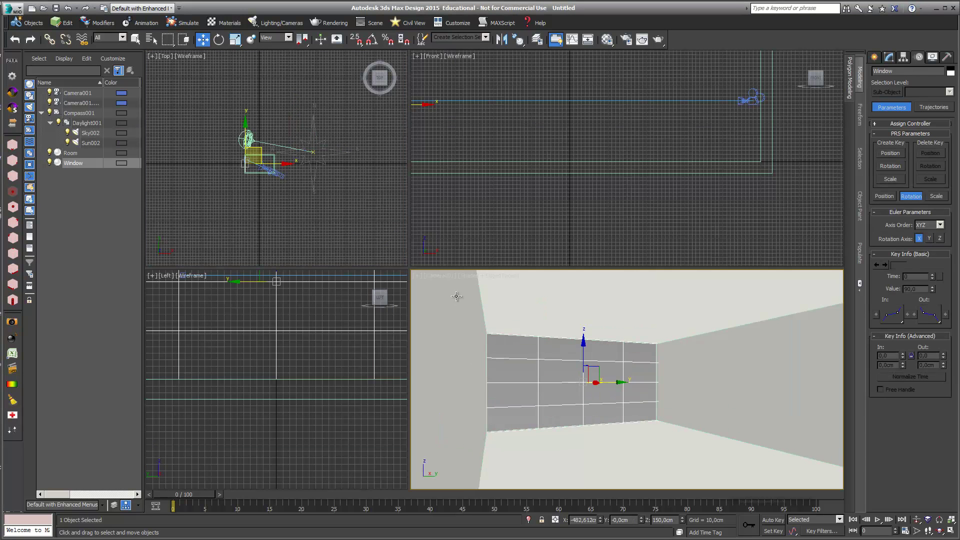
click(478, 276)
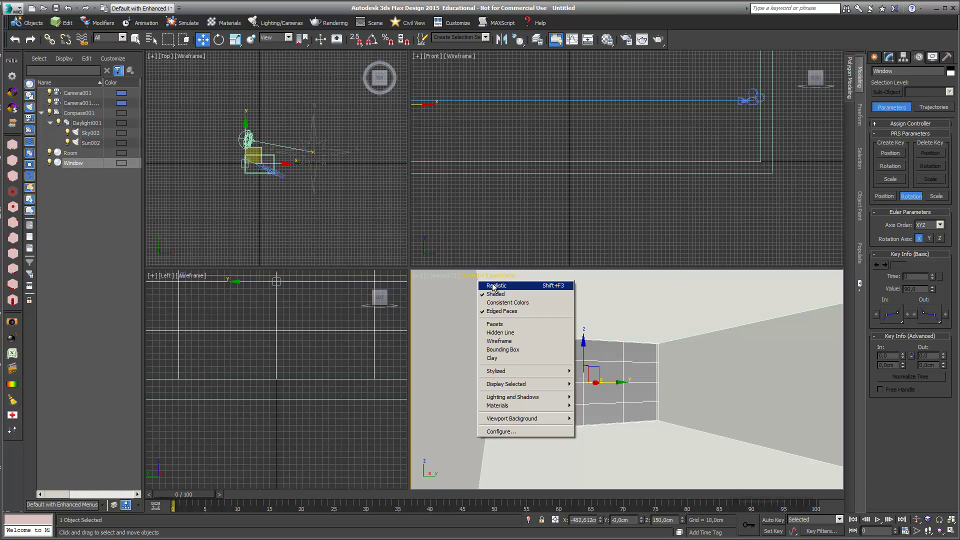
click(493, 285)
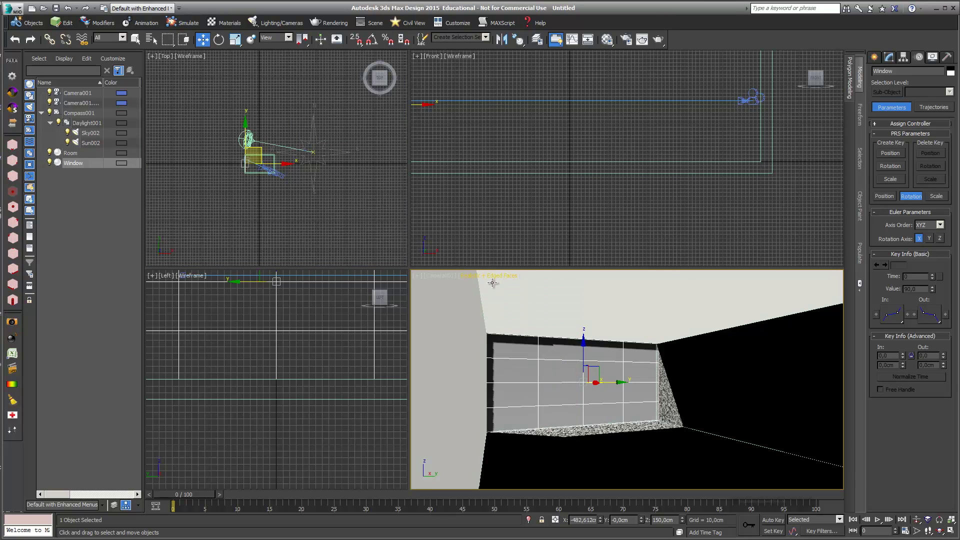
click(493, 275)
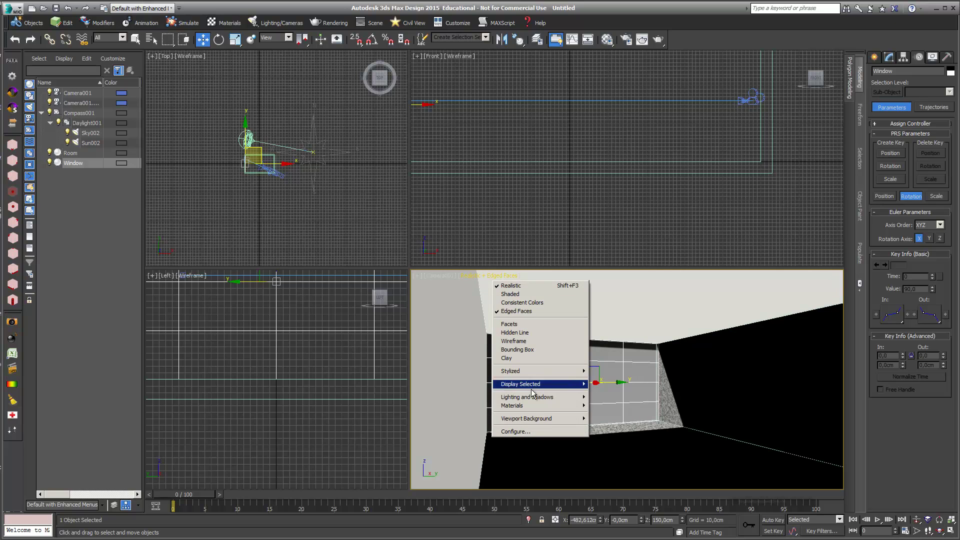
mouse_move(539, 398)
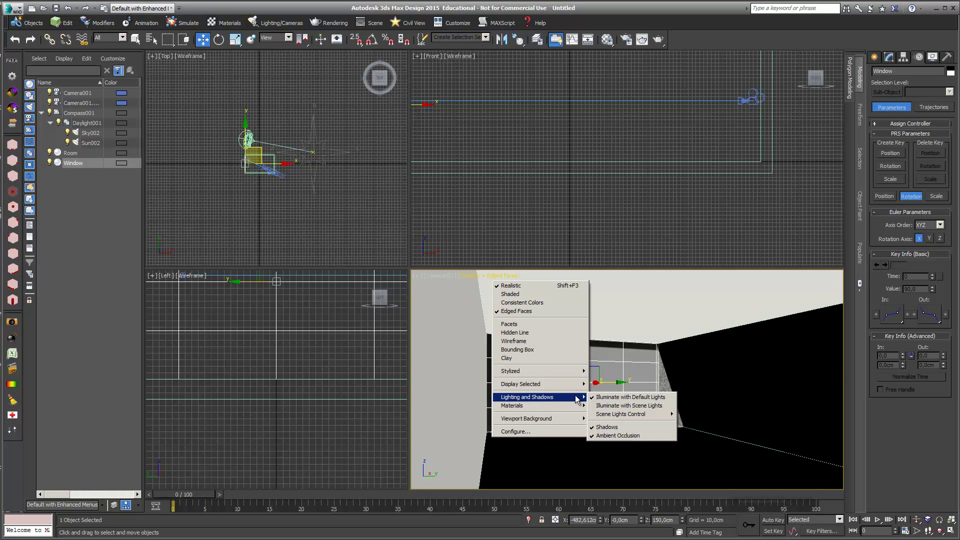
click(619, 406)
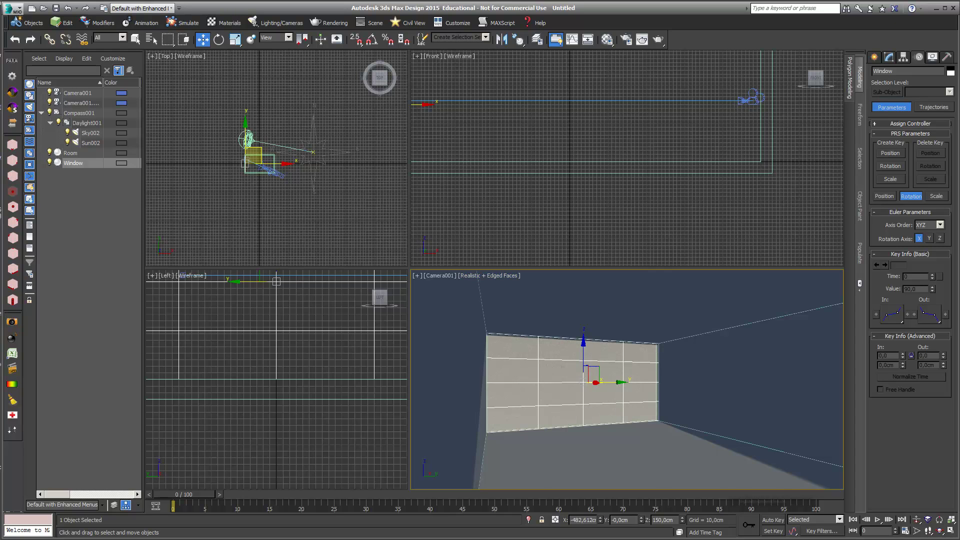
Open the render settings, move their window aside and start a test render of the camera view
click(627, 40)
drag(364, 80, 484, 85)
click(479, 474)
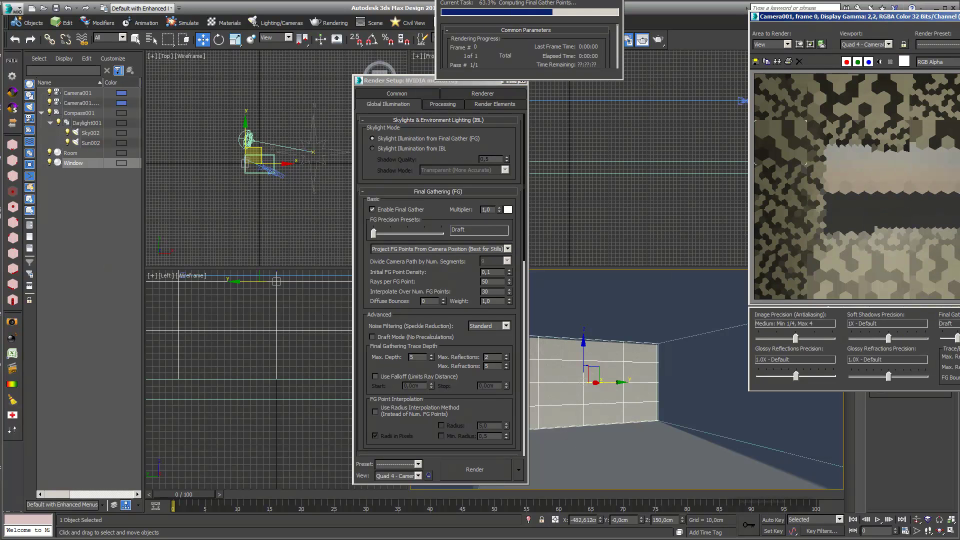
Open the exposure control settings beside the finished camera render and generate their preview thumbnail
drag(875, 16, 646, 65)
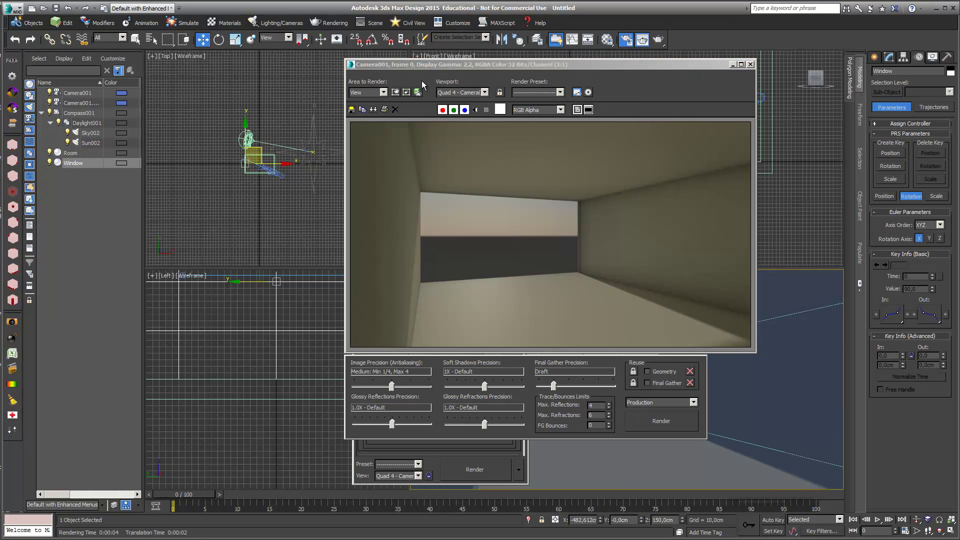
click(296, 23)
mouse_move(297, 64)
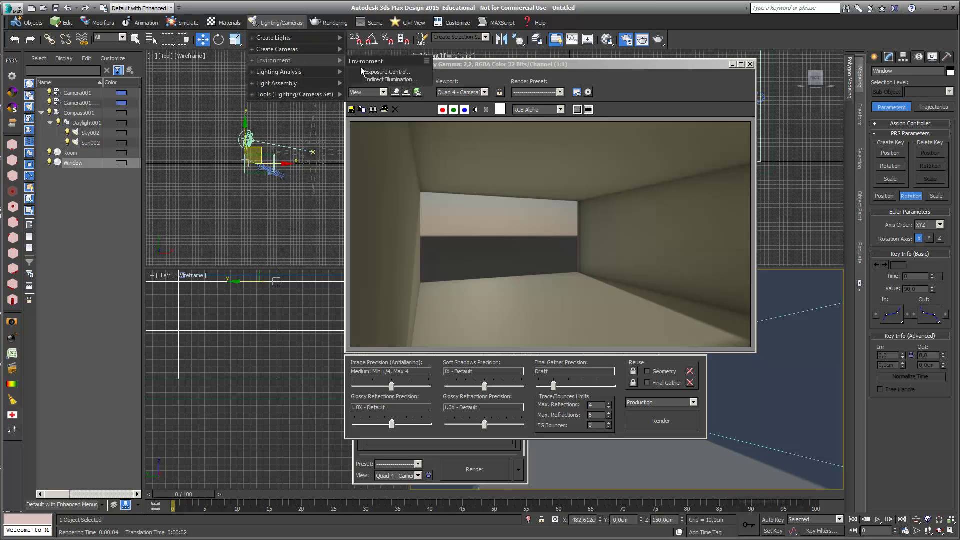
click(388, 74)
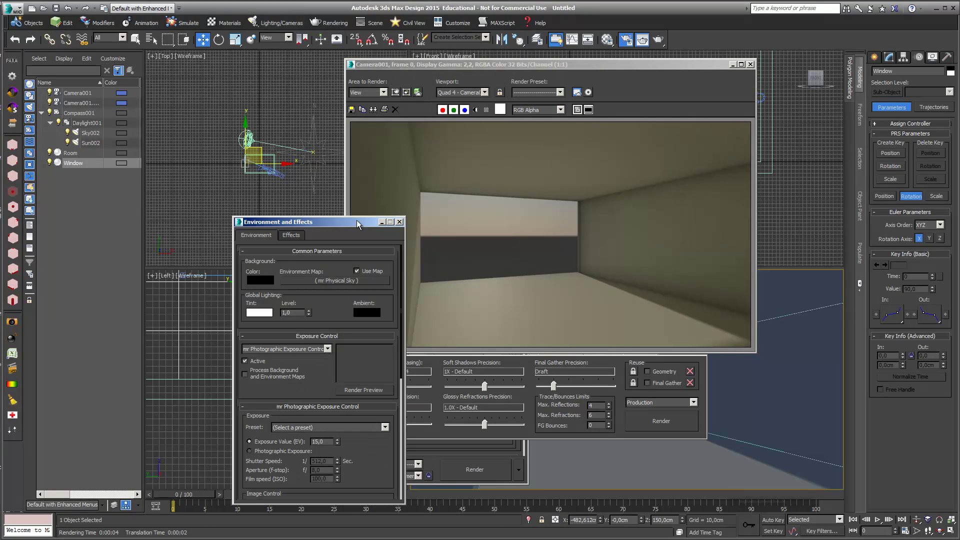
drag(356, 223, 349, 188)
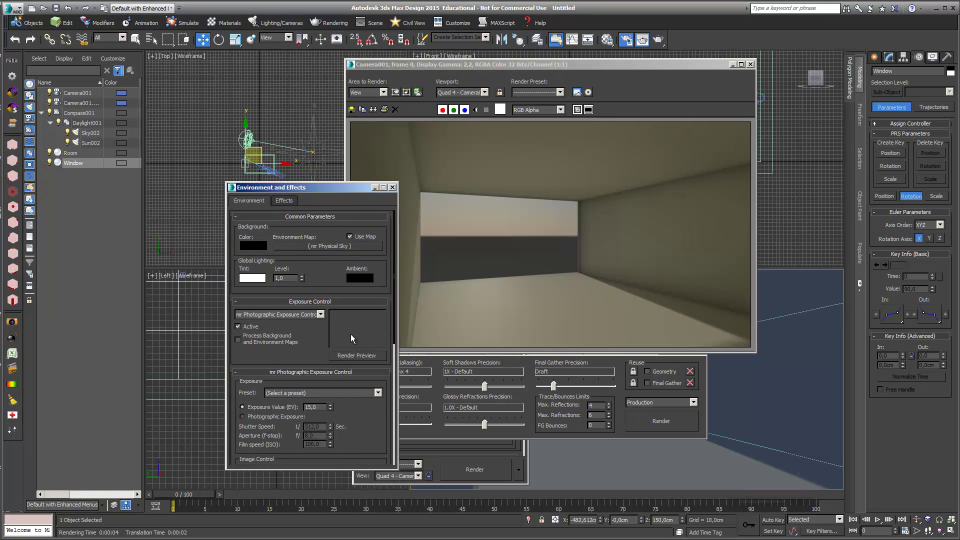
click(362, 358)
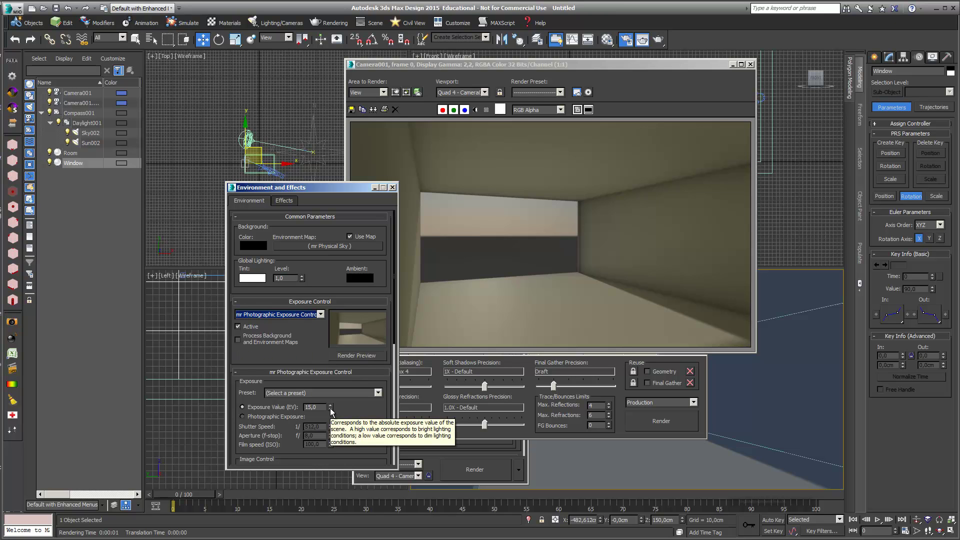
Set the mr Photographic Exposure Control's Exposure Value (EV) to 13
click(331, 411)
click(331, 410)
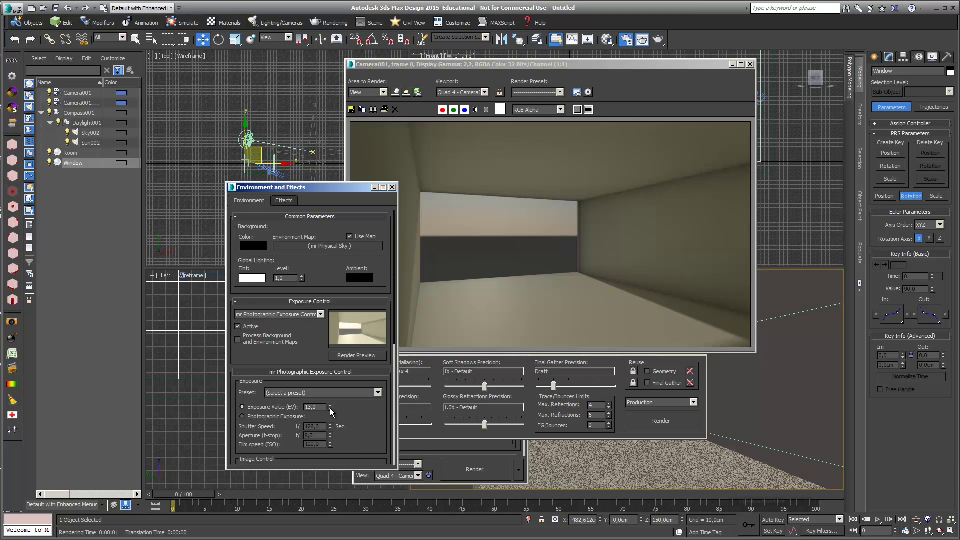
click(331, 410)
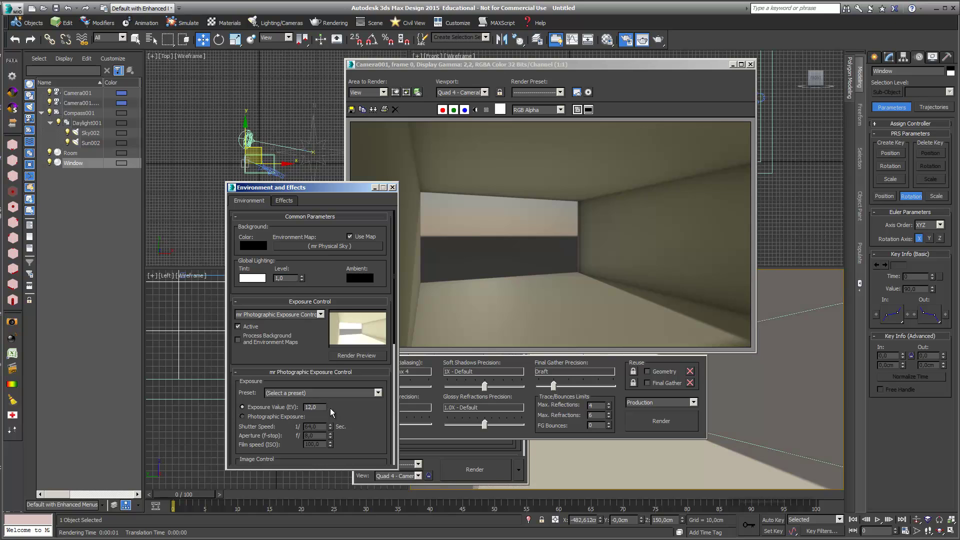
click(331, 406)
Set the exposure control's whitepoint to 5915 Kelvin and render the camera view again
drag(358, 414, 358, 350)
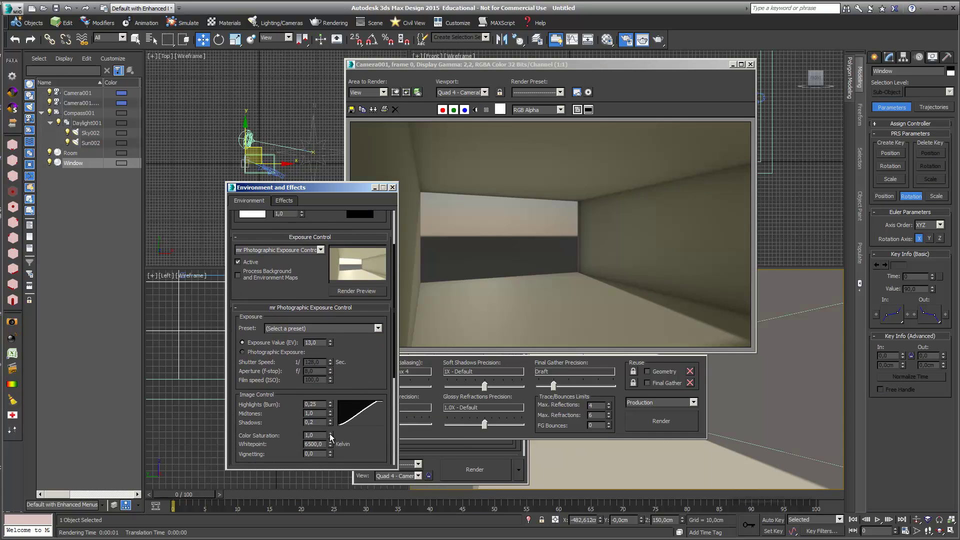
drag(333, 447, 331, 450)
drag(341, 192, 275, 206)
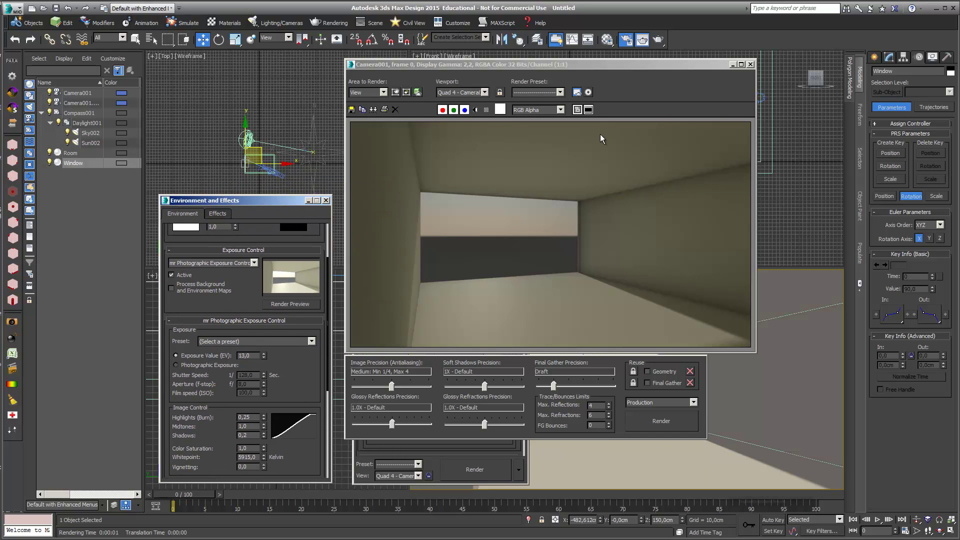
click(659, 40)
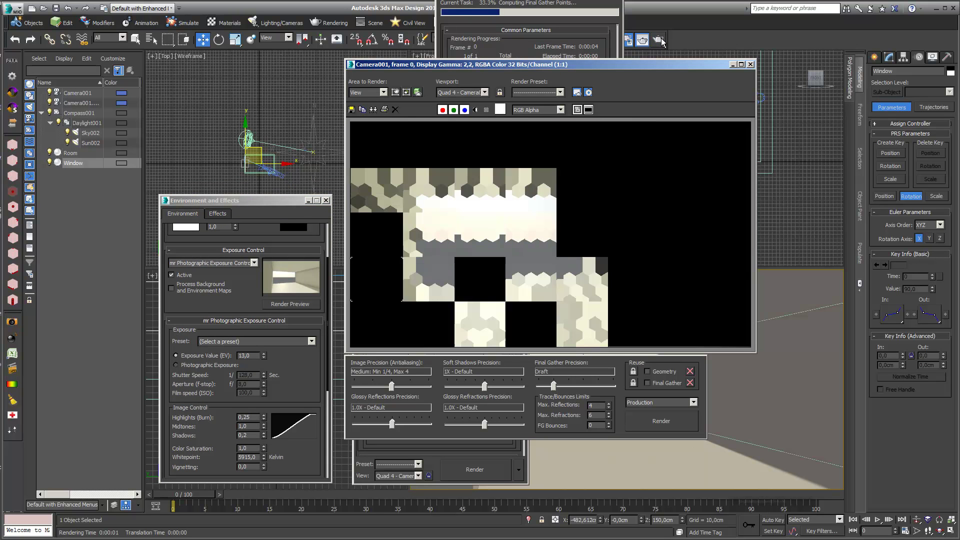
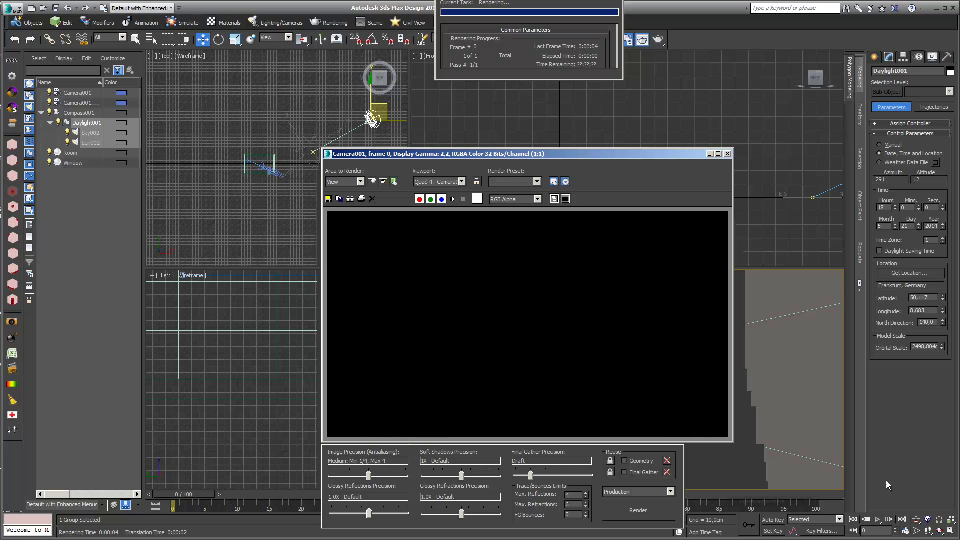
Cancel the running render and move the rendered frame window off the viewports
drag(548, 1, 542, 56)
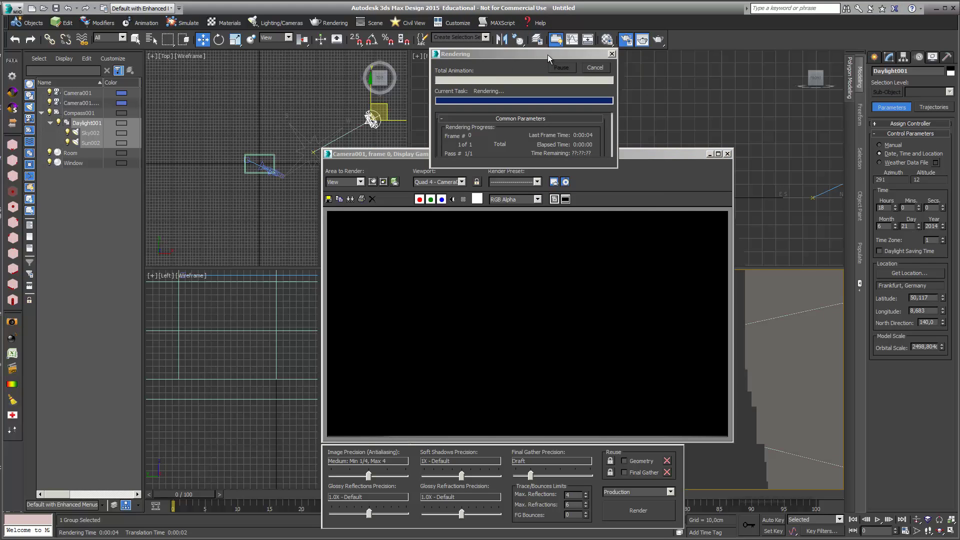
click(597, 68)
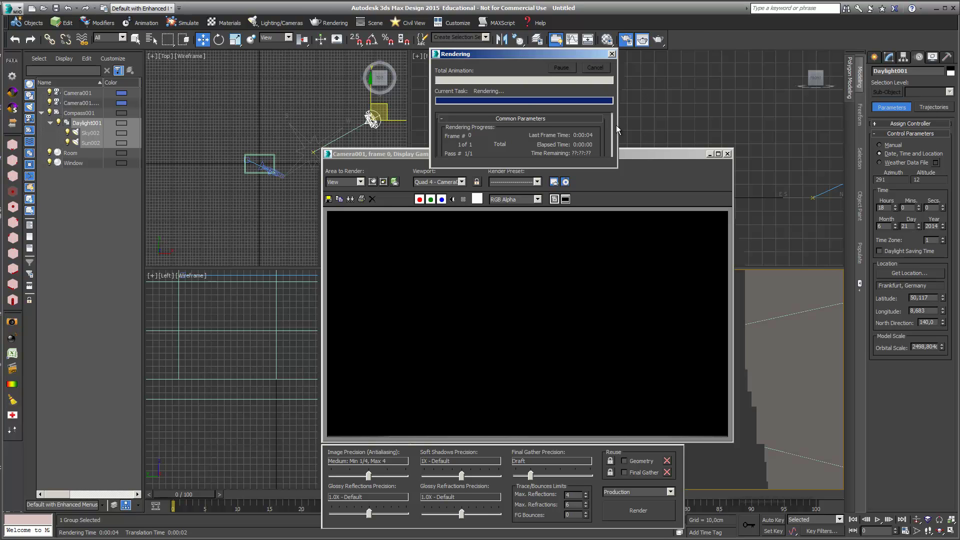
drag(641, 154, 680, 412)
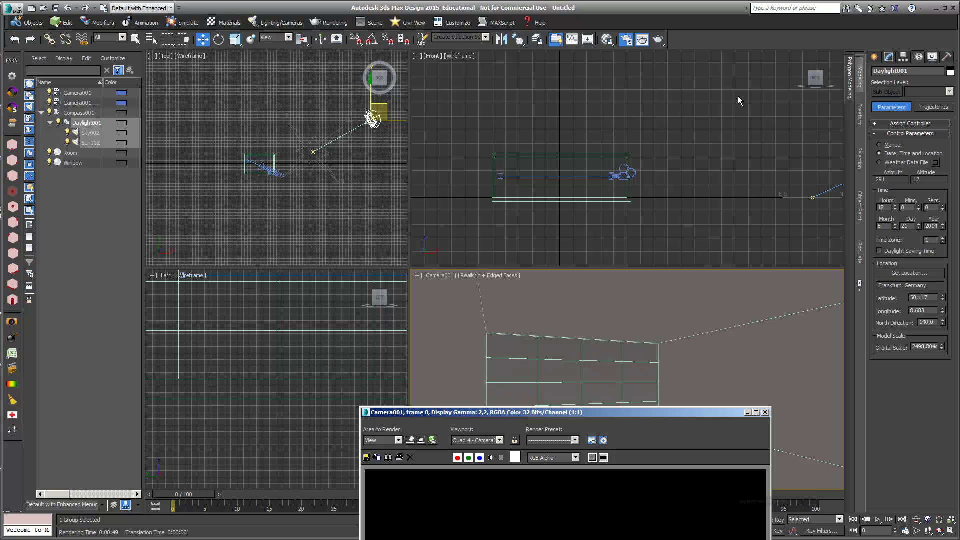
Create a box about 4612 x 208 x 3000 cm outside, opposite the room's window, and apply Default Wall Paint to it
click(874, 57)
click(889, 72)
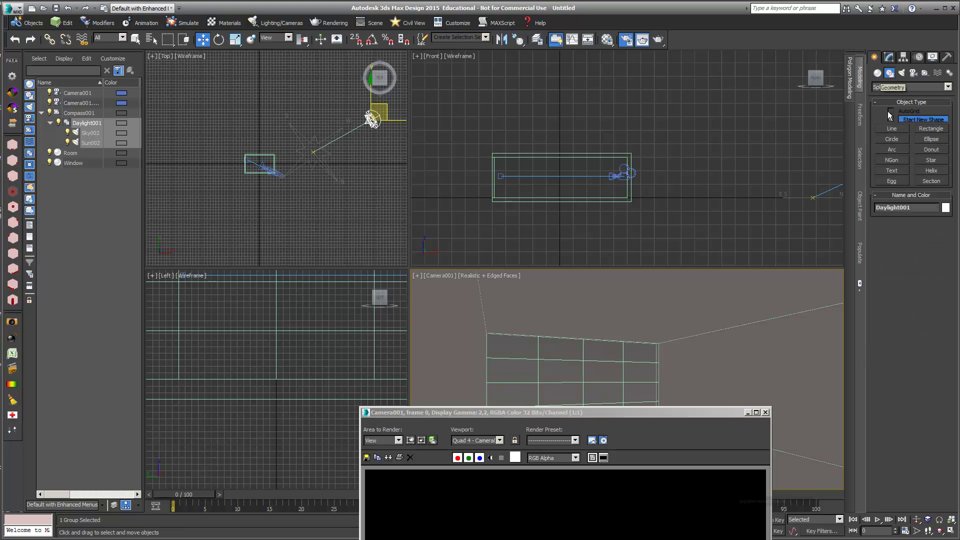
click(878, 73)
click(891, 122)
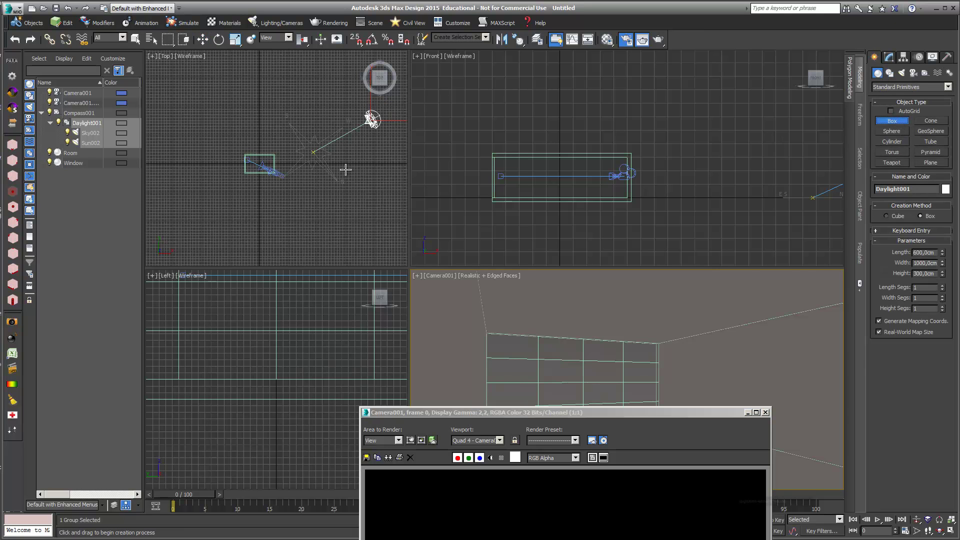
drag(153, 103, 158, 234)
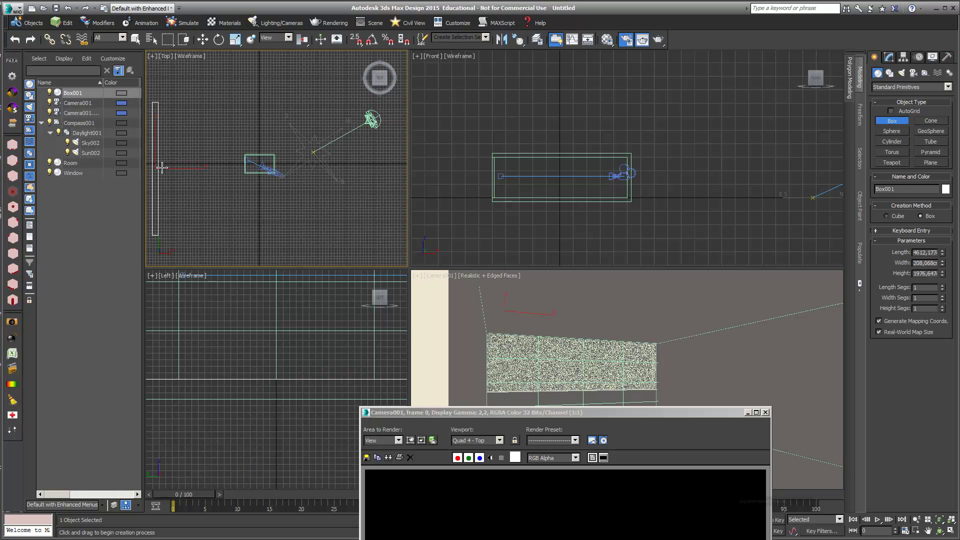
click(166, 150)
click(607, 40)
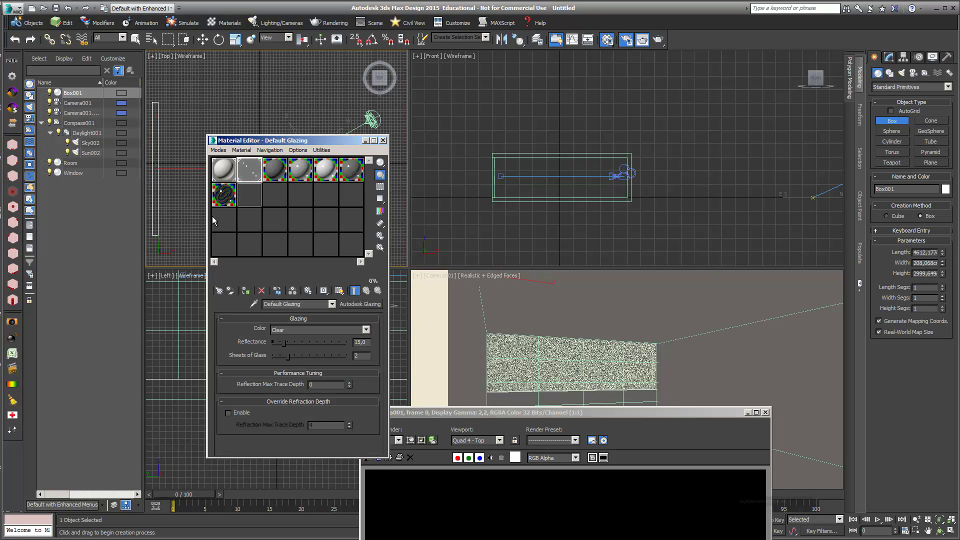
drag(225, 176, 158, 191)
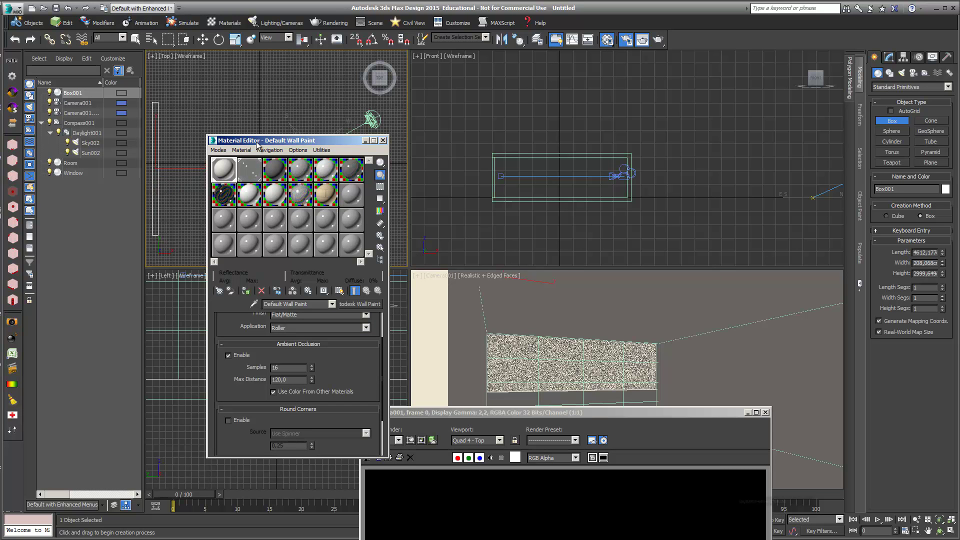
Render the camera view with the outside box in place and move the windows aside to compare result and plan
click(528, 305)
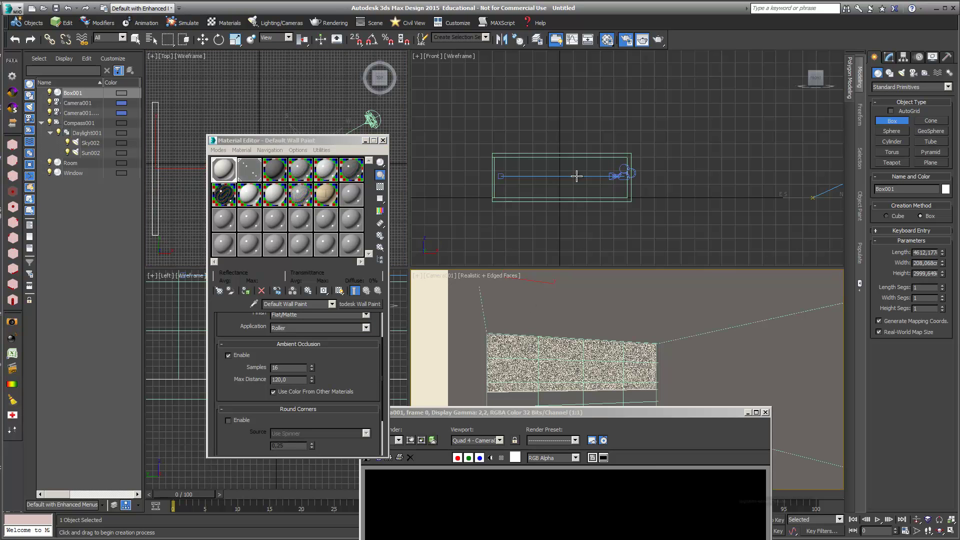
click(658, 40)
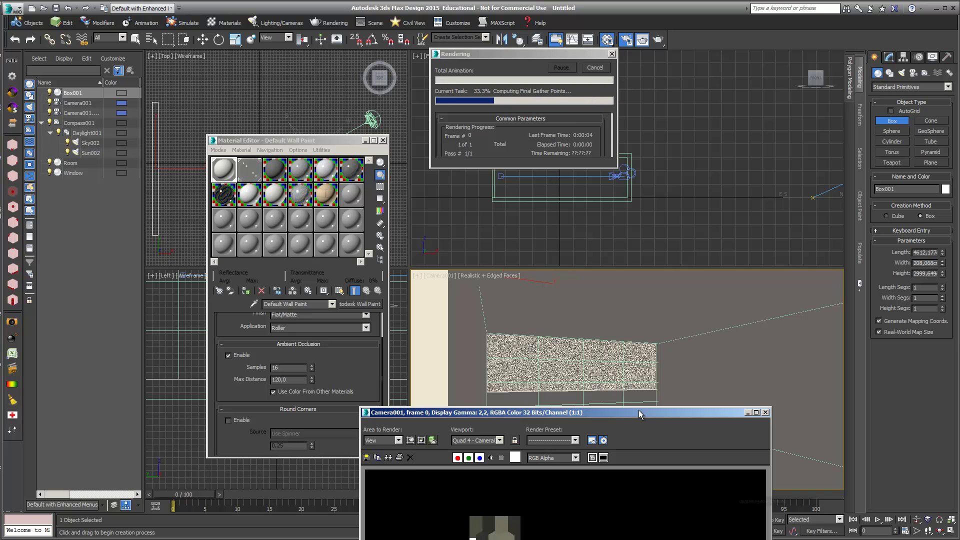
drag(639, 410, 658, 94)
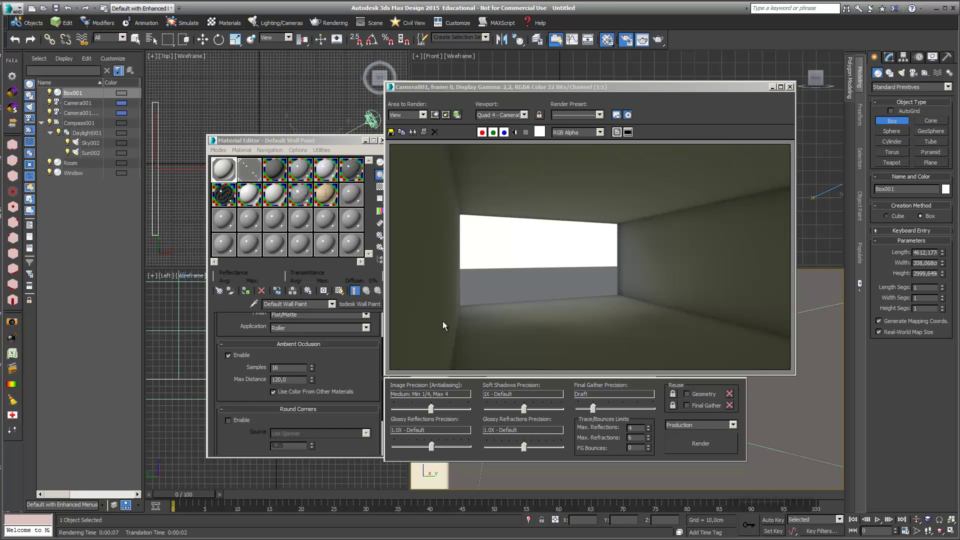
drag(545, 91, 581, 205)
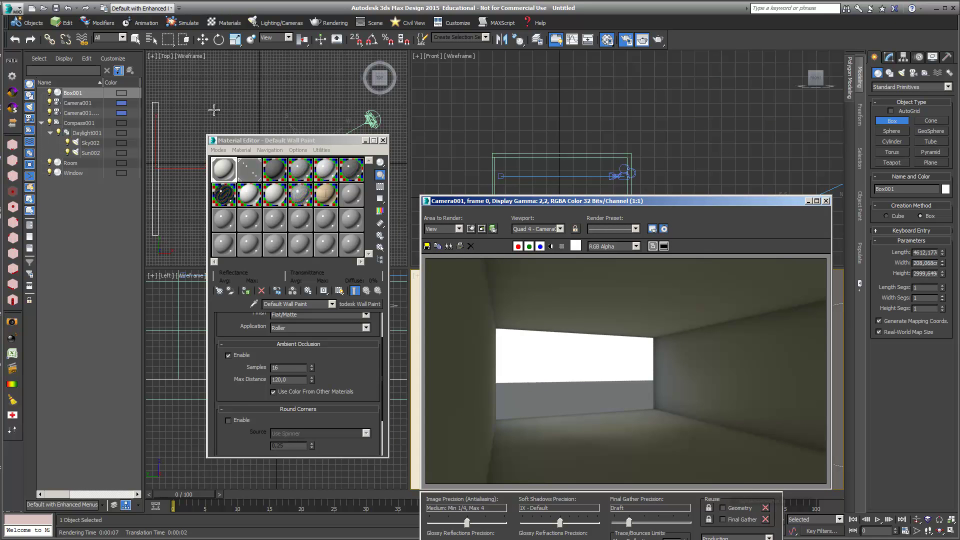
drag(282, 140, 284, 231)
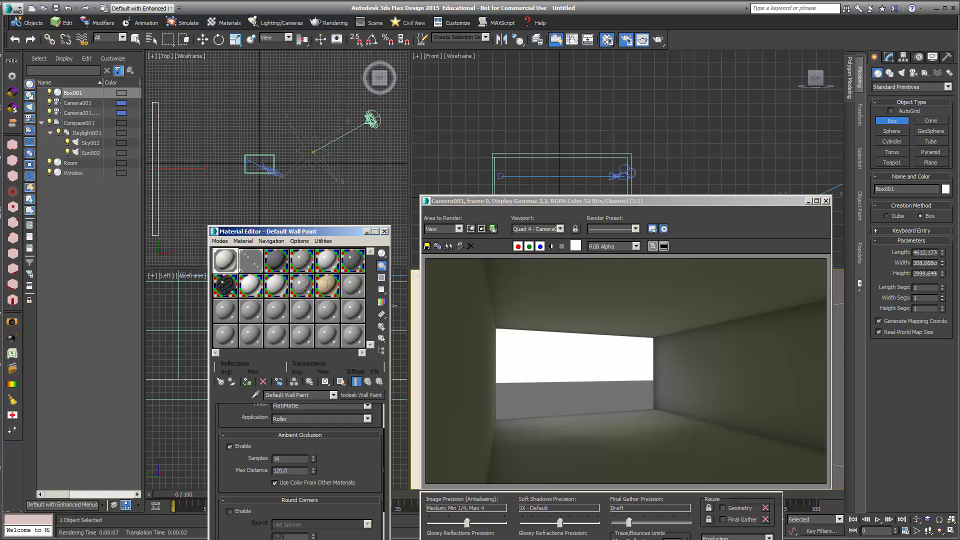
Undo the box's material assignment, its creation and the preceding Daylight parameter changes, and re-render the camera view
click(299, 178)
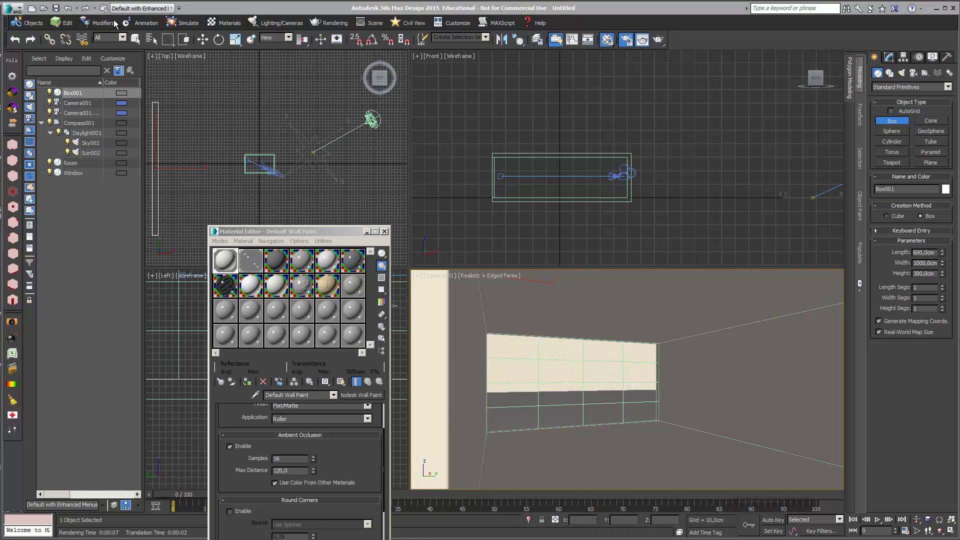
click(77, 9)
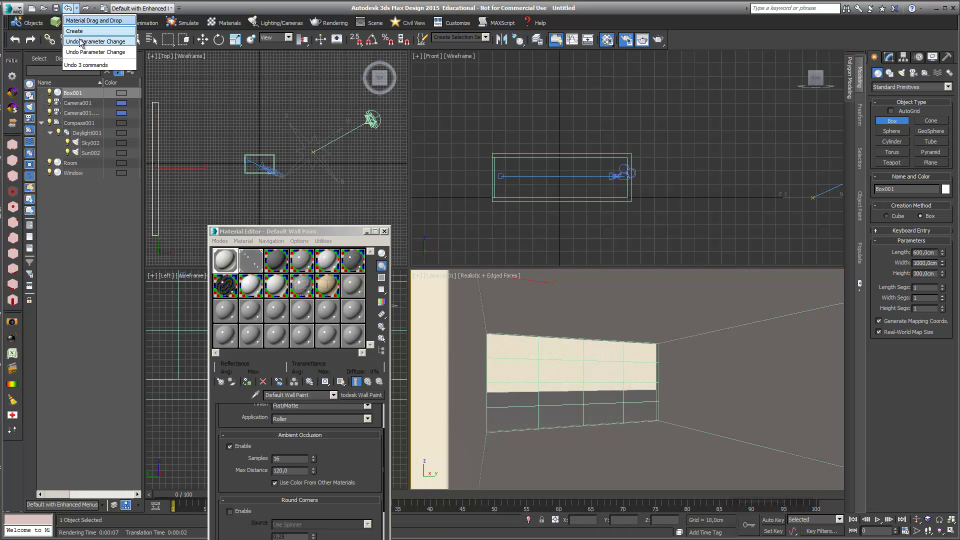
click(86, 58)
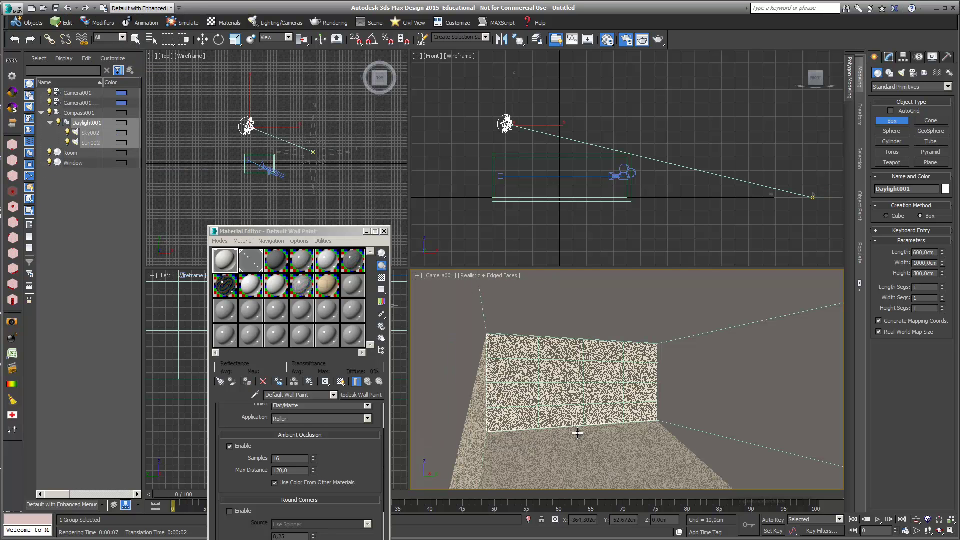
click(660, 39)
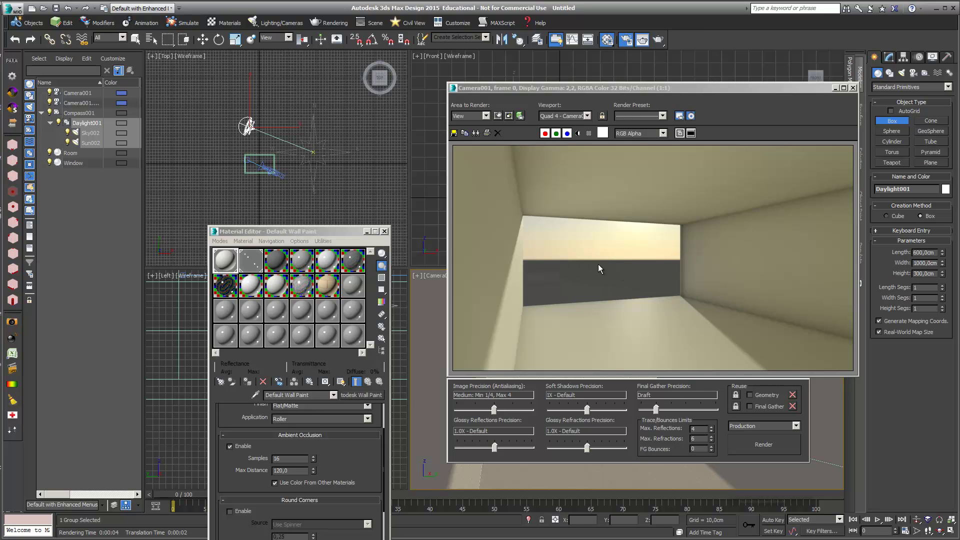
drag(670, 88, 404, 187)
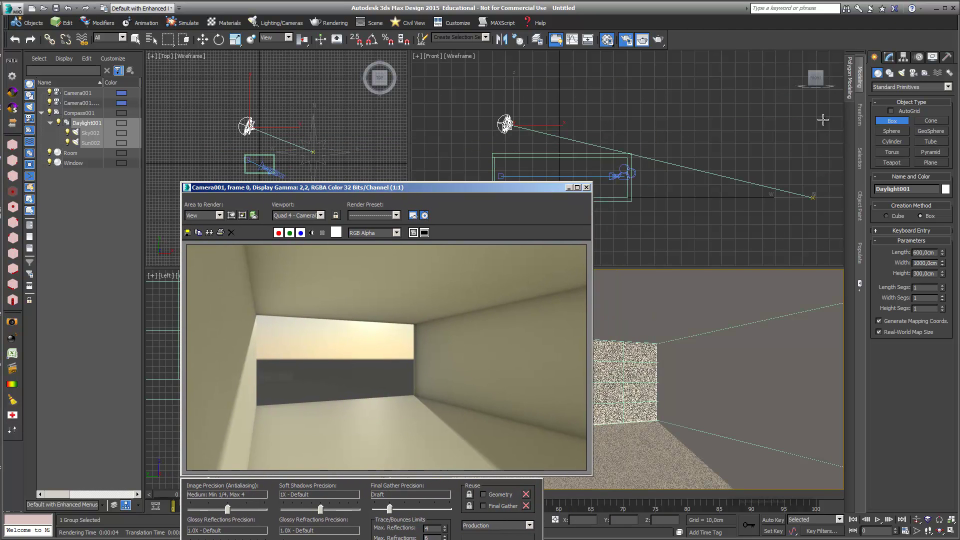
Set the Daylight system's mr Sky horizon blur to 1.0 and render the camera view
click(889, 56)
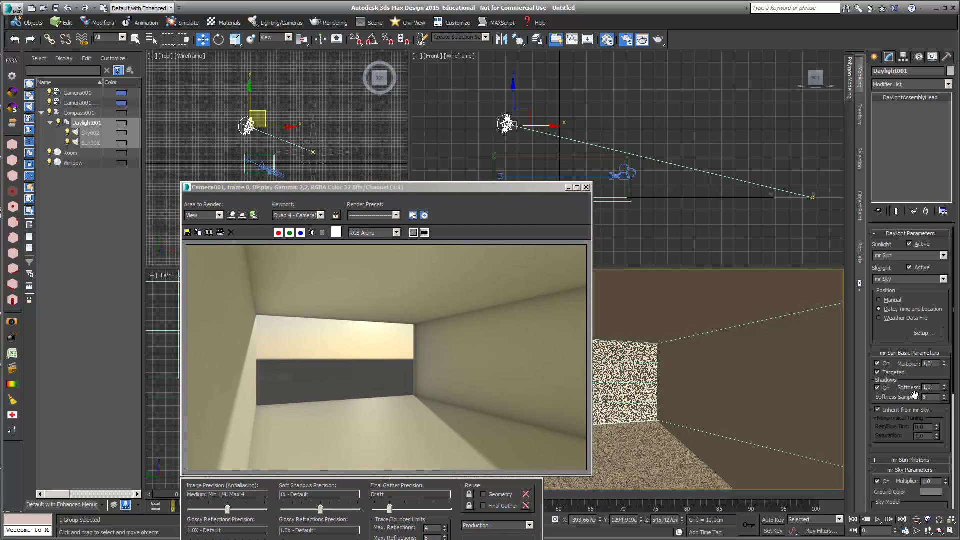
drag(913, 395, 914, 203)
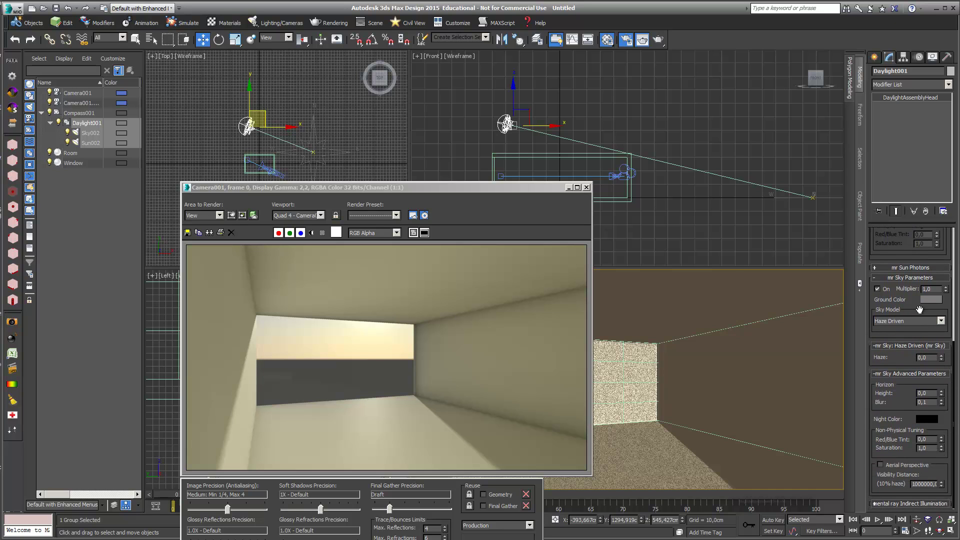
drag(933, 403, 895, 403)
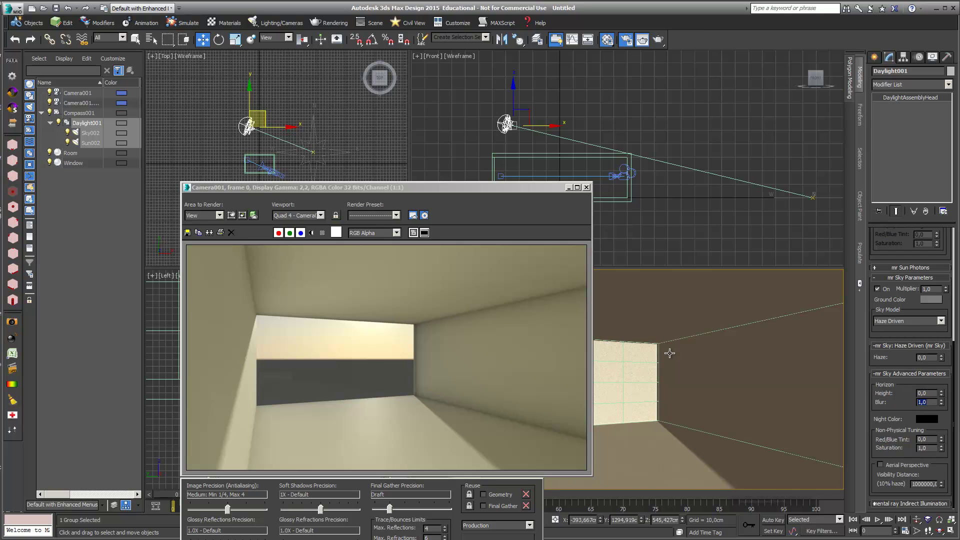
click(658, 40)
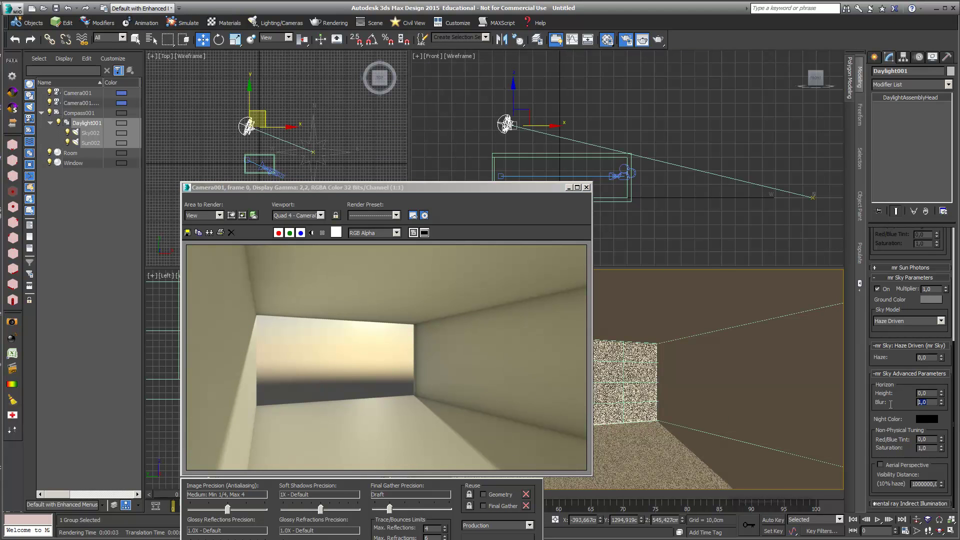
Set the mr Sky horizon blur to 2.0 and open the Environment and Effects settings
text(2)
key(Return)
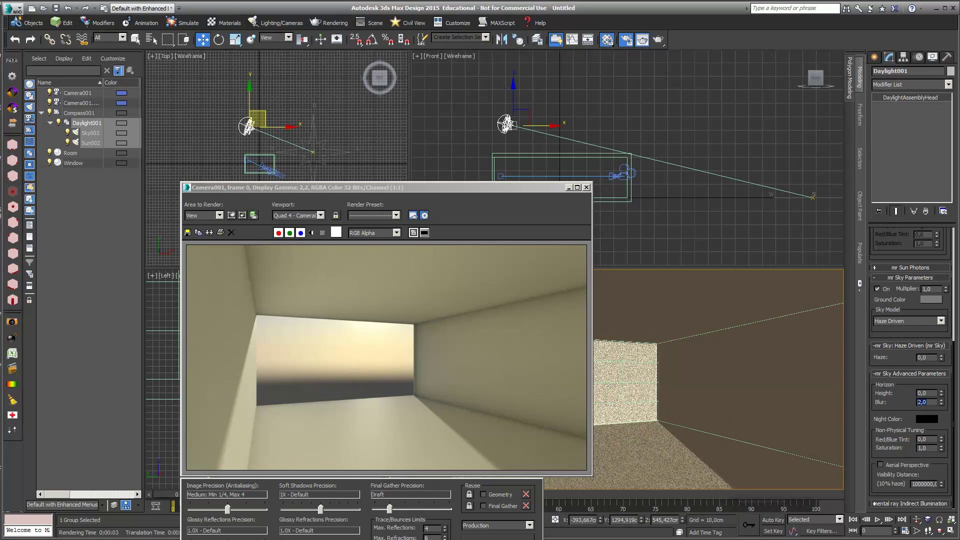
key(8)
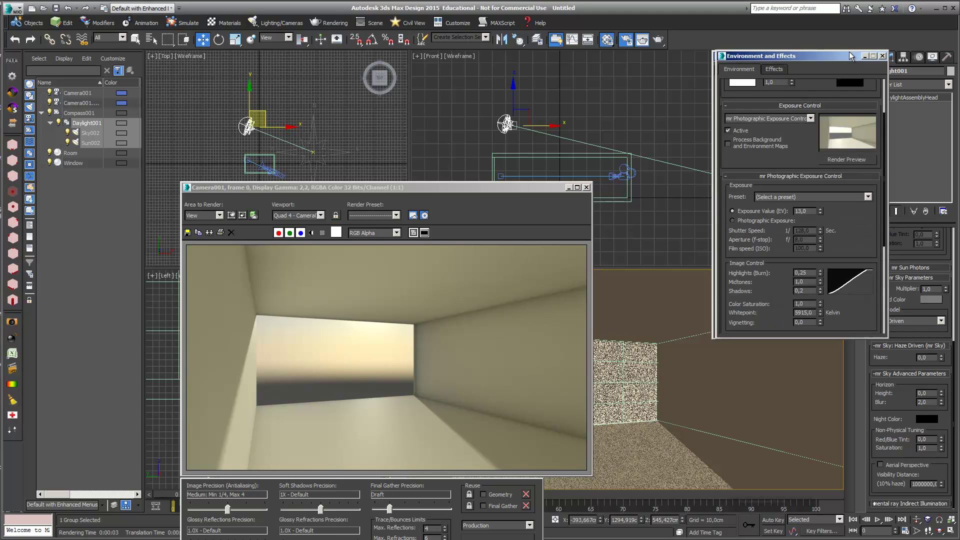
Set the mr Photographic Exposure Control's exposure value to 12 and its whitepoint to 6500 Kelvin
drag(845, 58, 734, 97)
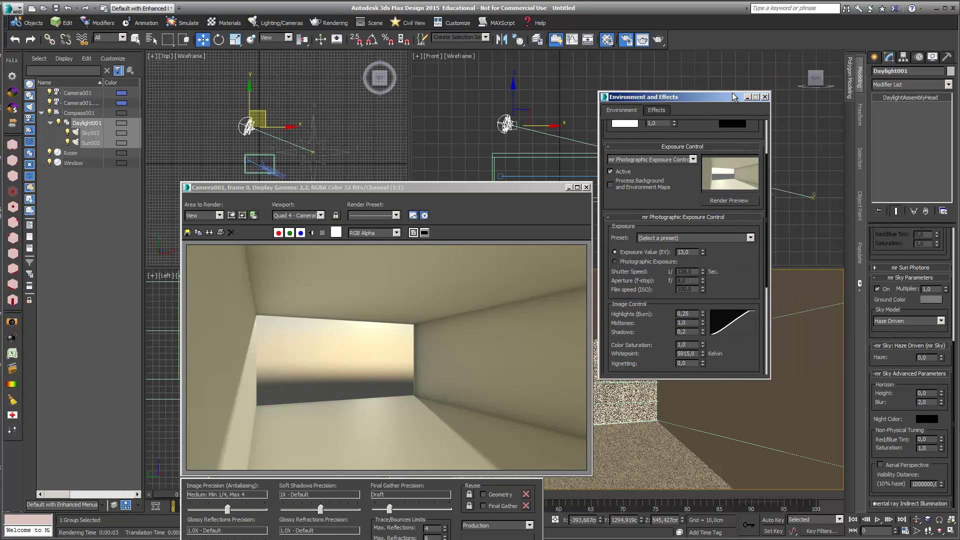
click(703, 255)
drag(726, 262, 725, 219)
drag(697, 308, 648, 304)
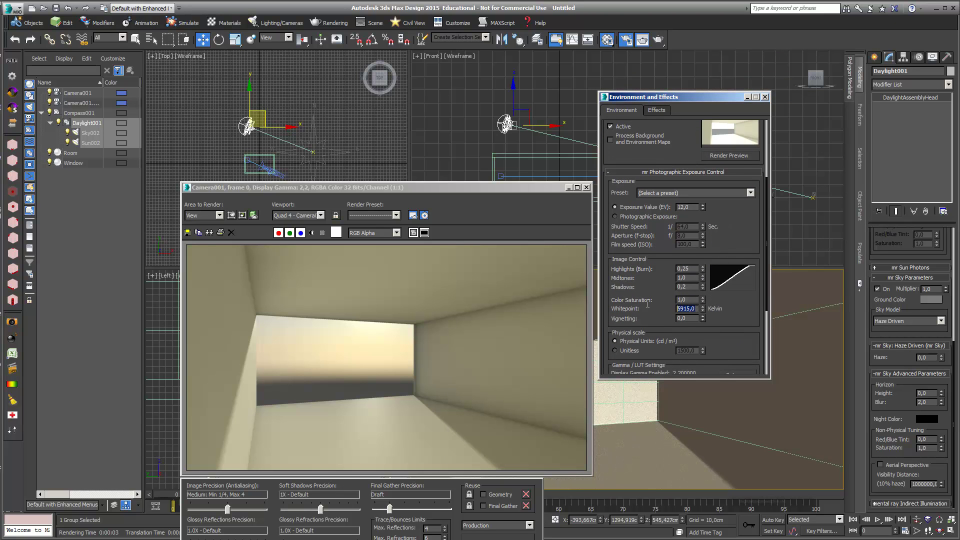
text(6500)
key(Return)
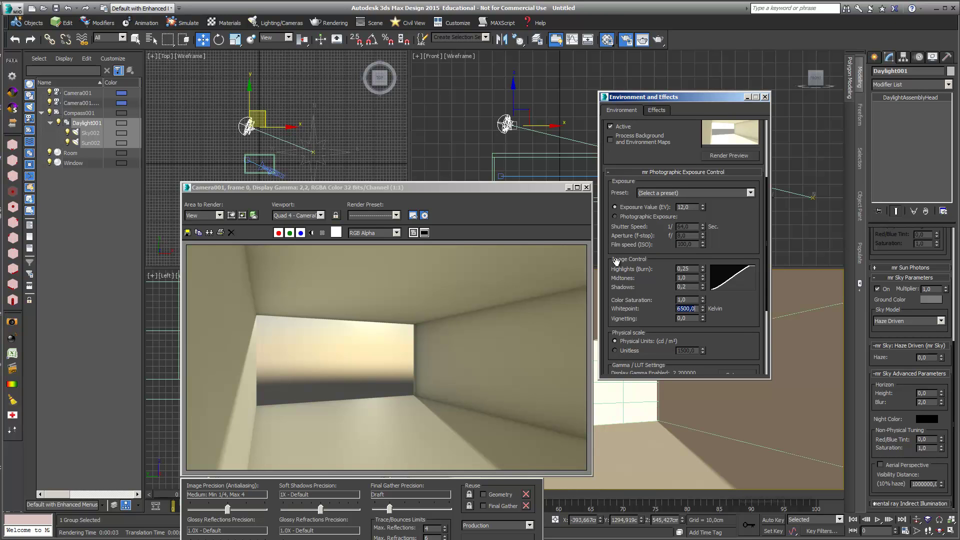
Set the exposure control's whitepoint to 5000 Kelvin and render the camera view
drag(702, 310, 702, 315)
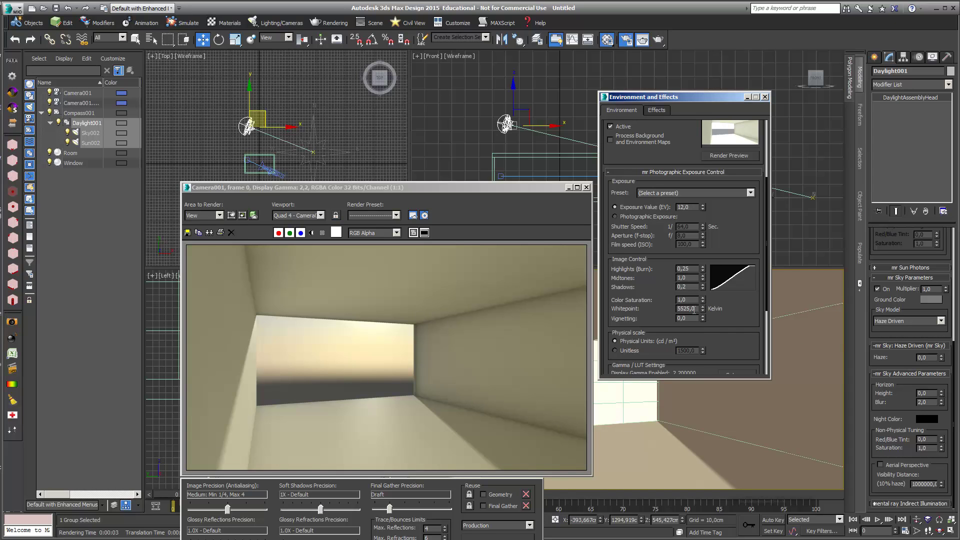
text(5000)
key(Return)
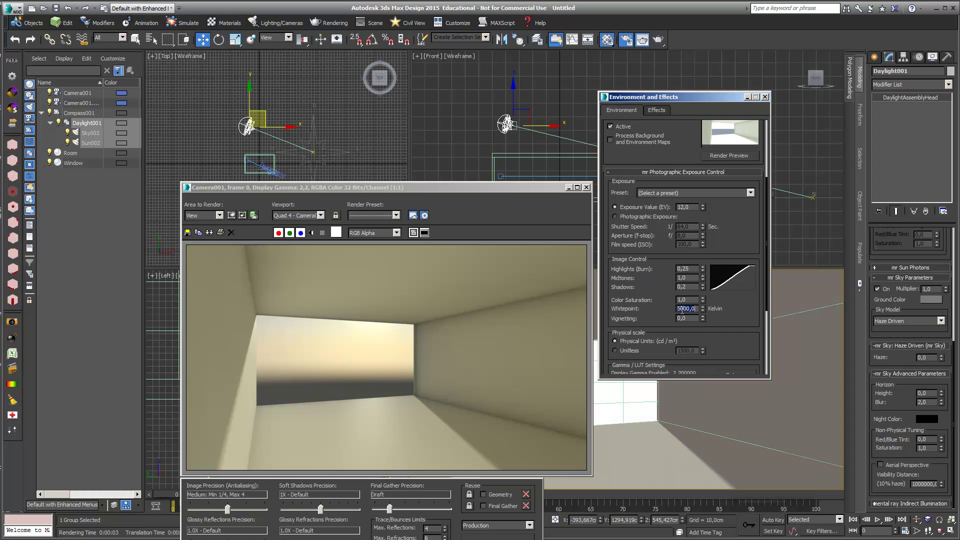
click(658, 40)
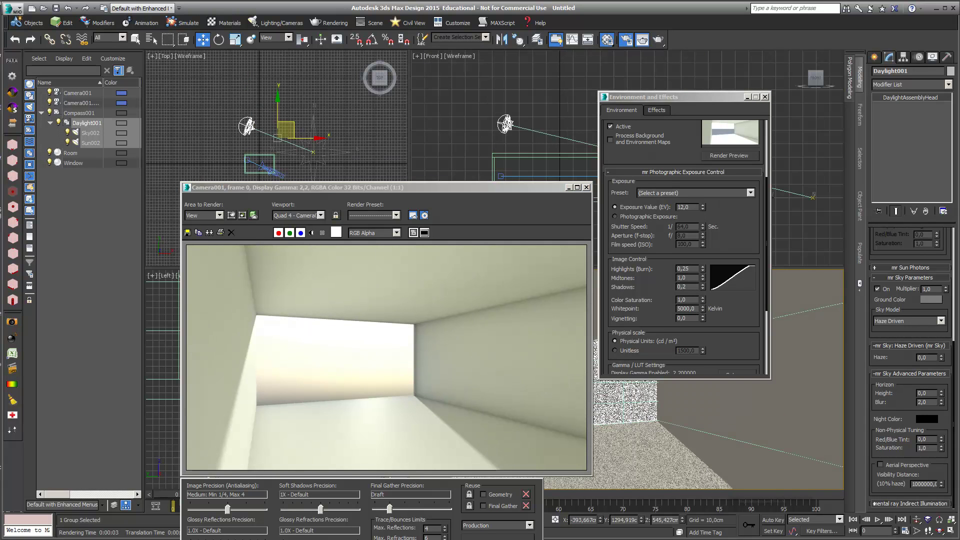
Select the Room and add an Edit Poly modifier above its Shell
key(m)
drag(531, 186, 518, 95)
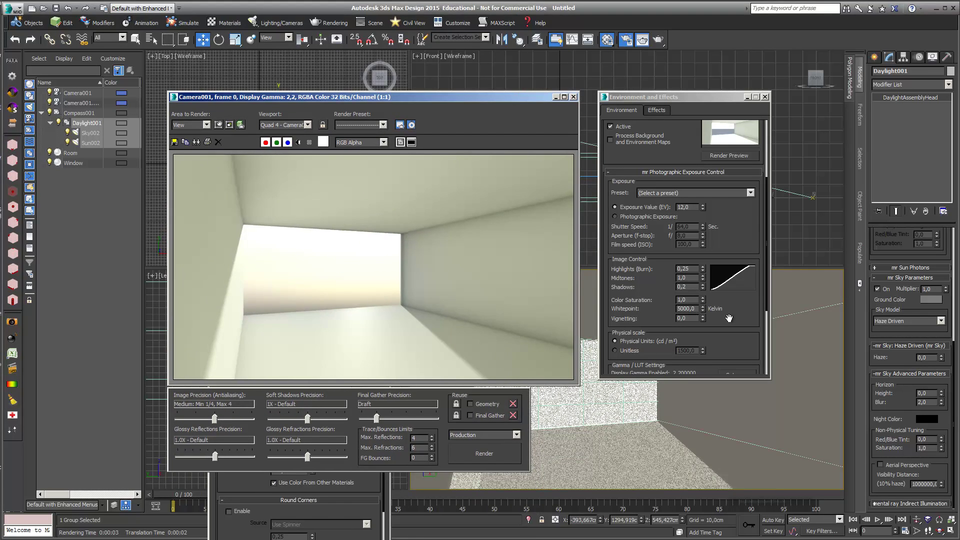
click(799, 402)
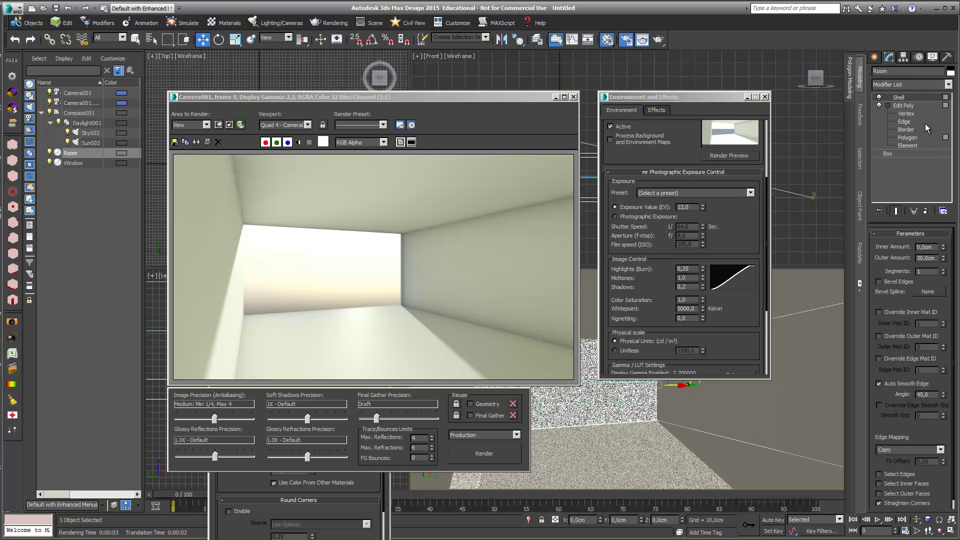
click(948, 85)
scroll(952, 130, down, 1)
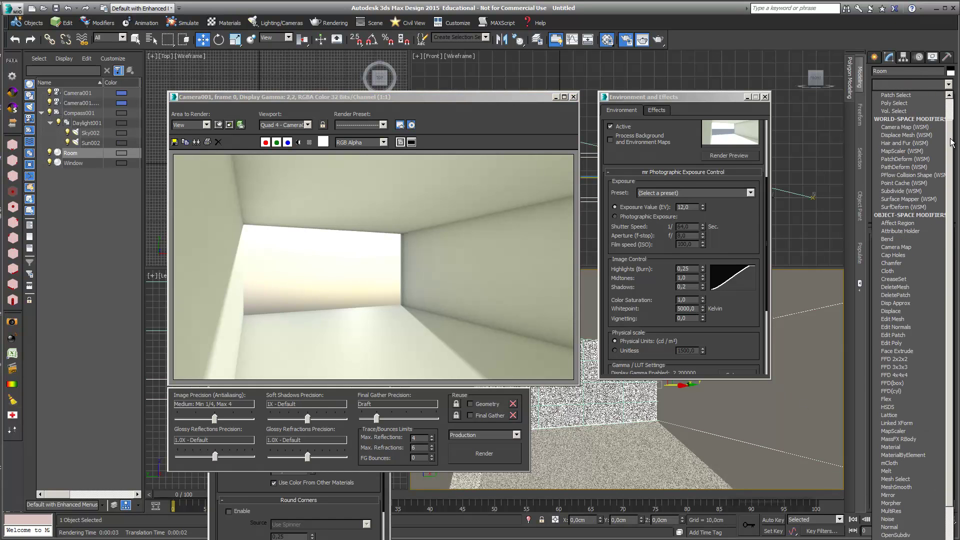
click(926, 344)
Change the unused 03 - Default material to the Multi/Sub-Object type
drag(496, 101, 531, 298)
key(m)
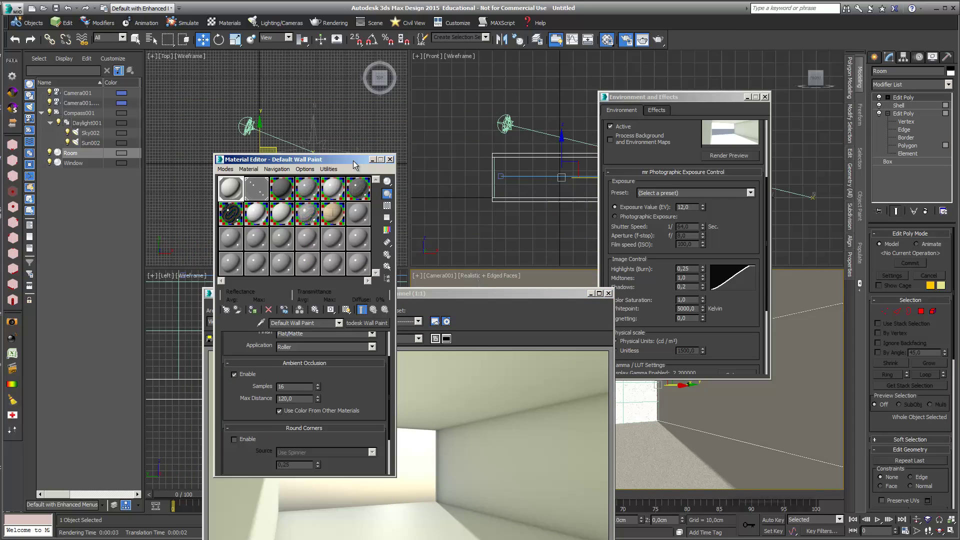
click(225, 309)
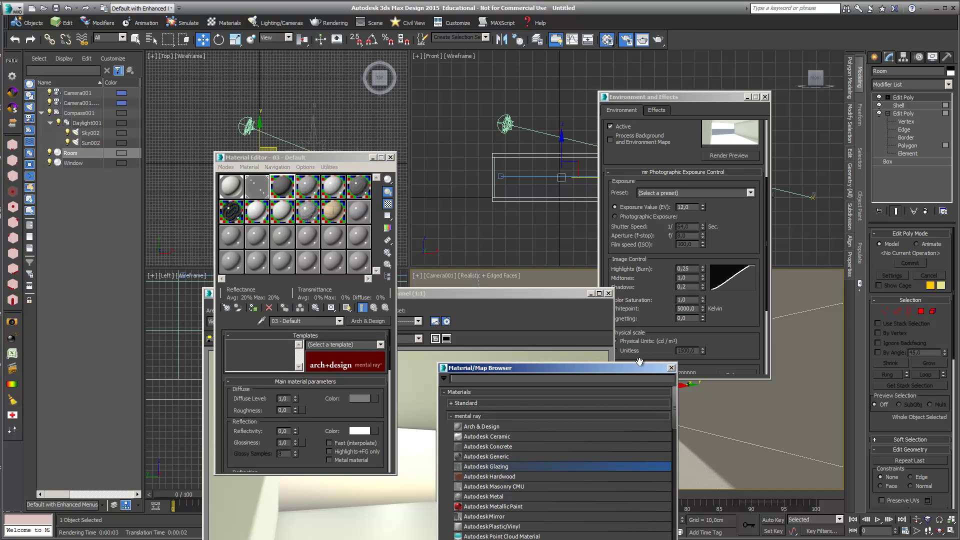
drag(641, 369, 613, 192)
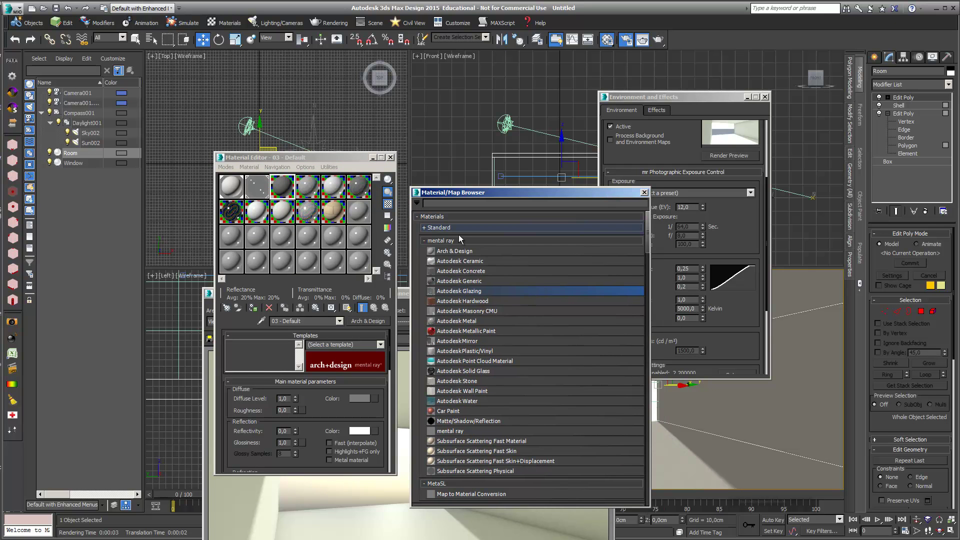
click(428, 229)
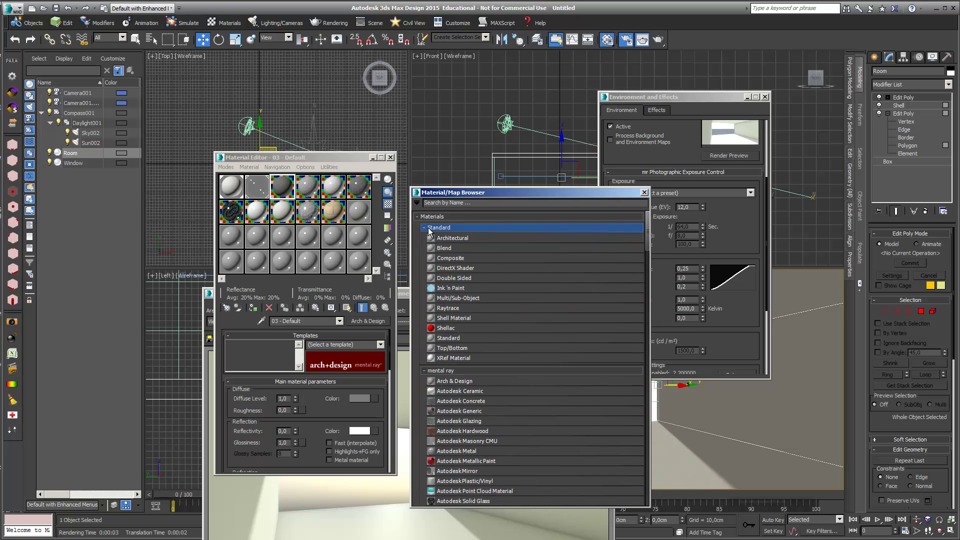
double_click(456, 298)
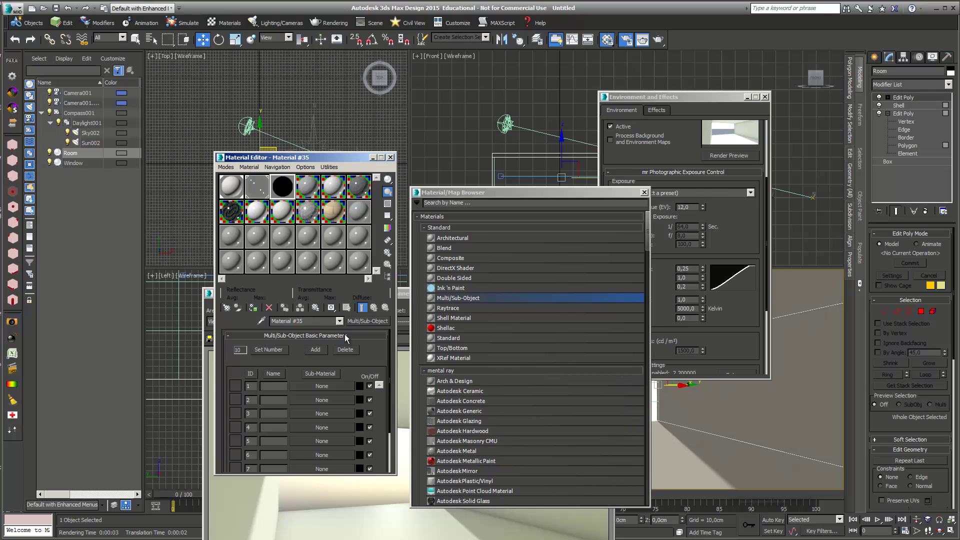
Set the Multi/Sub-Object material to 2 sub-materials and assign it to the Room
click(265, 348)
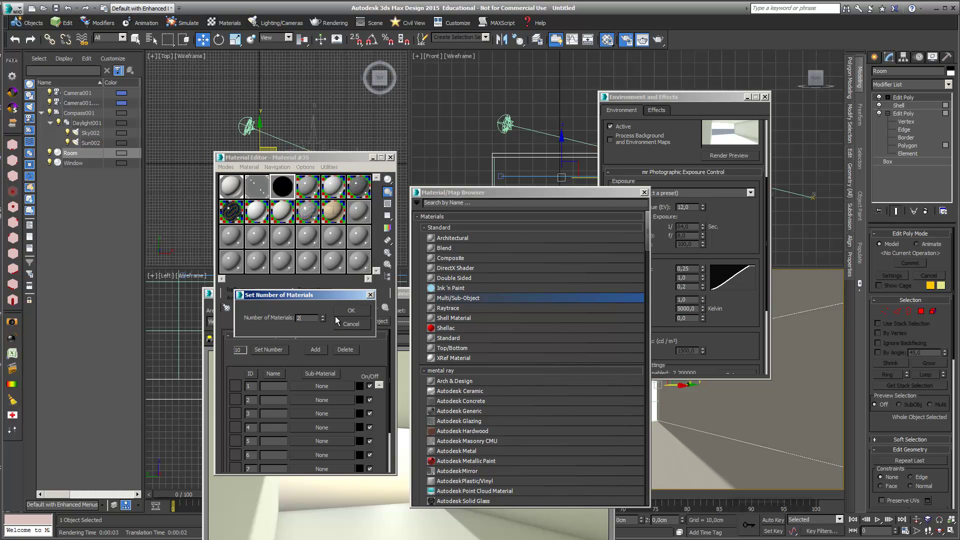
click(352, 311)
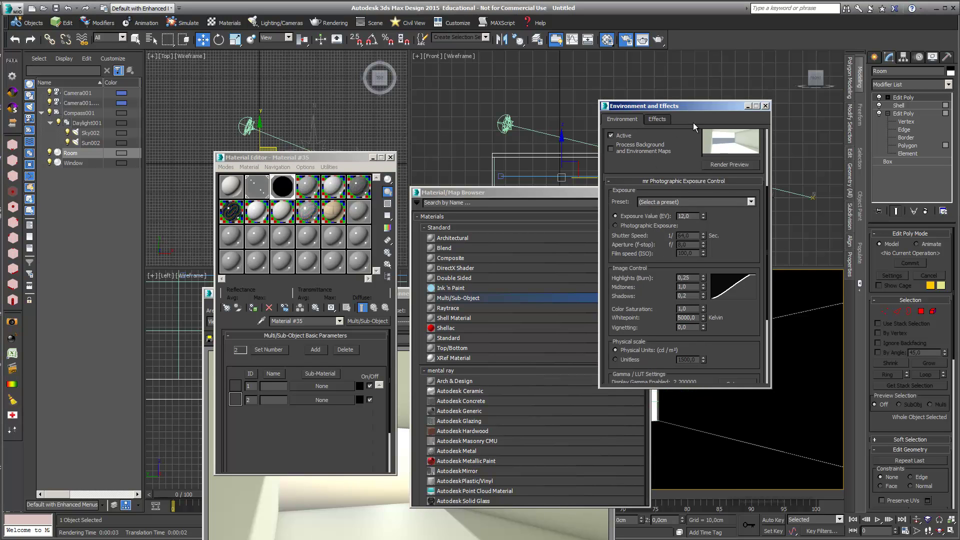
click(765, 97)
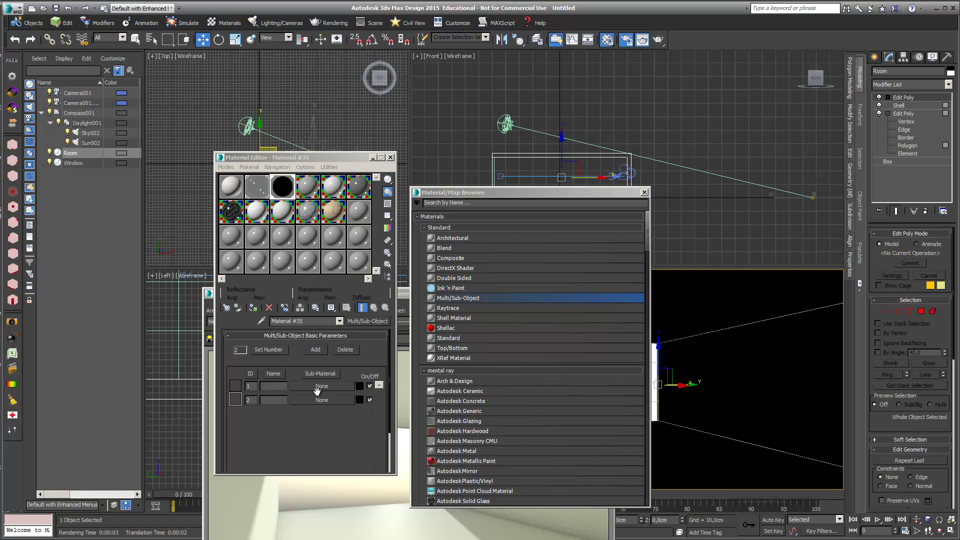
Duplicate Default Wall Paint into the fourth sample slot as Default Wall PaintDark and give it a dark grey-green color with a value of about 0.28
click(234, 187)
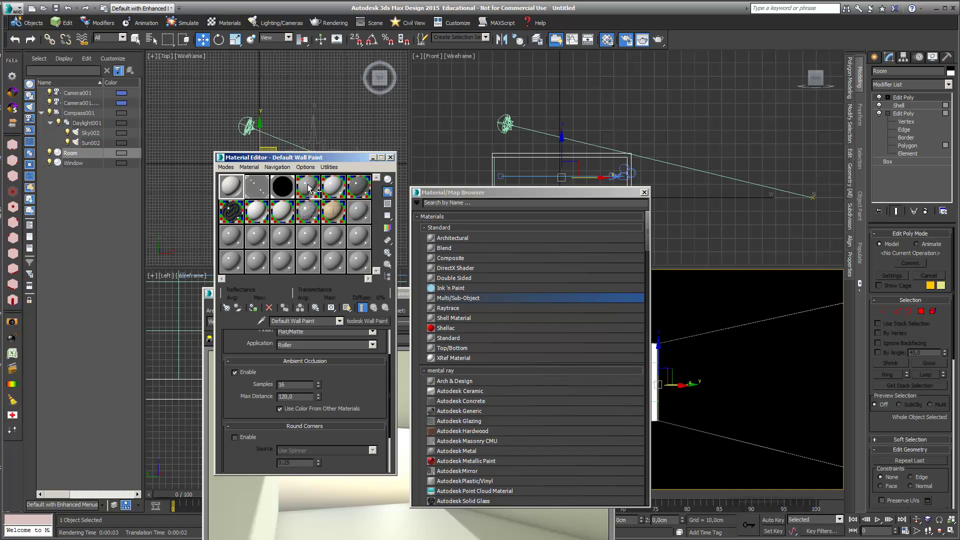
scroll(308, 327, up, 2)
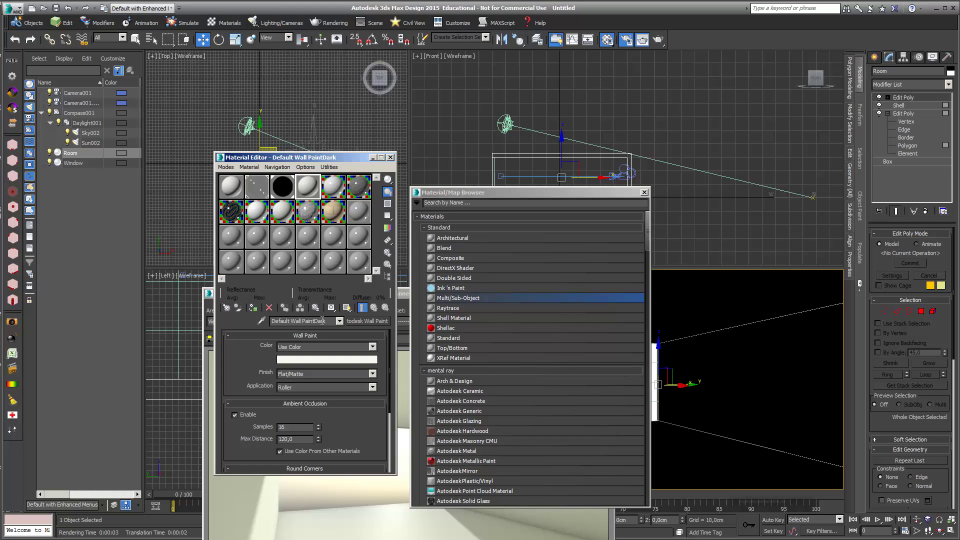
click(362, 360)
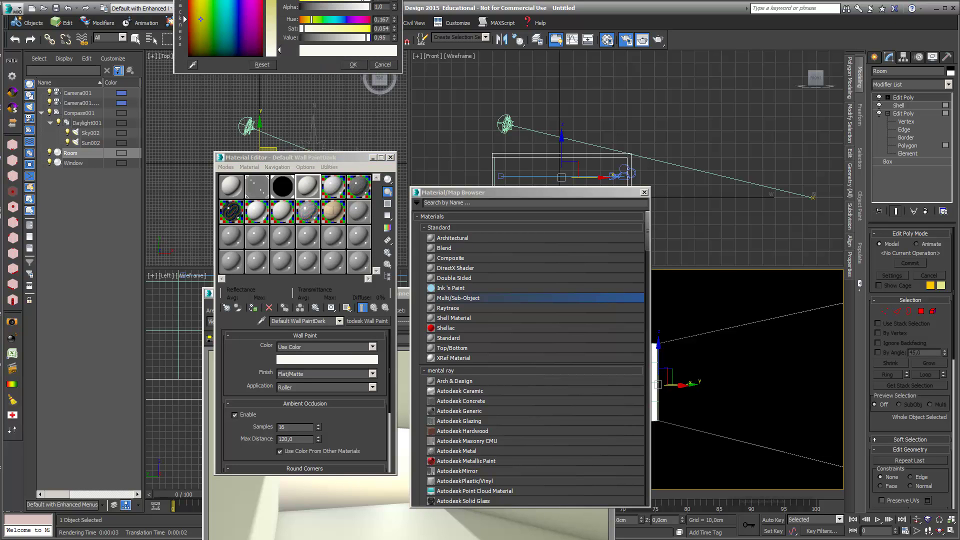
drag(363, 27, 354, 122)
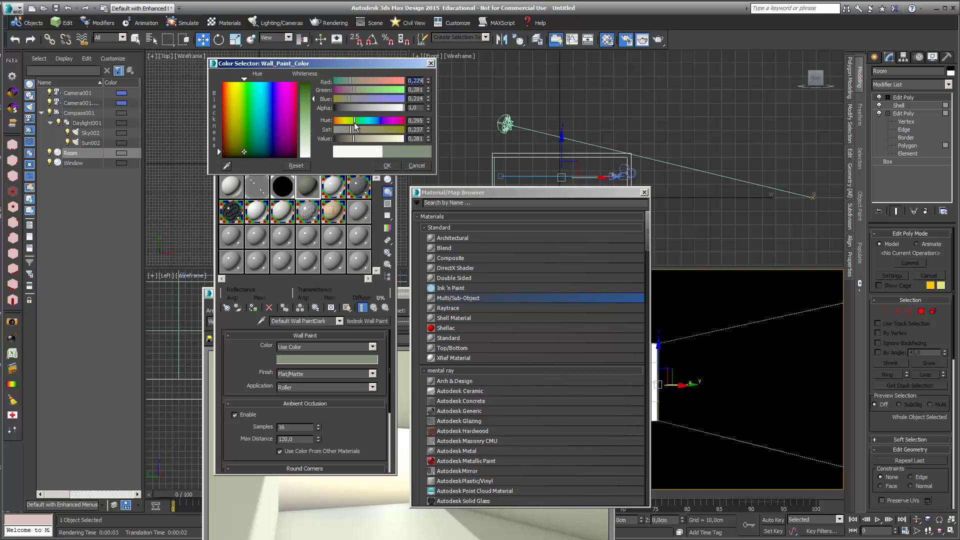
click(387, 166)
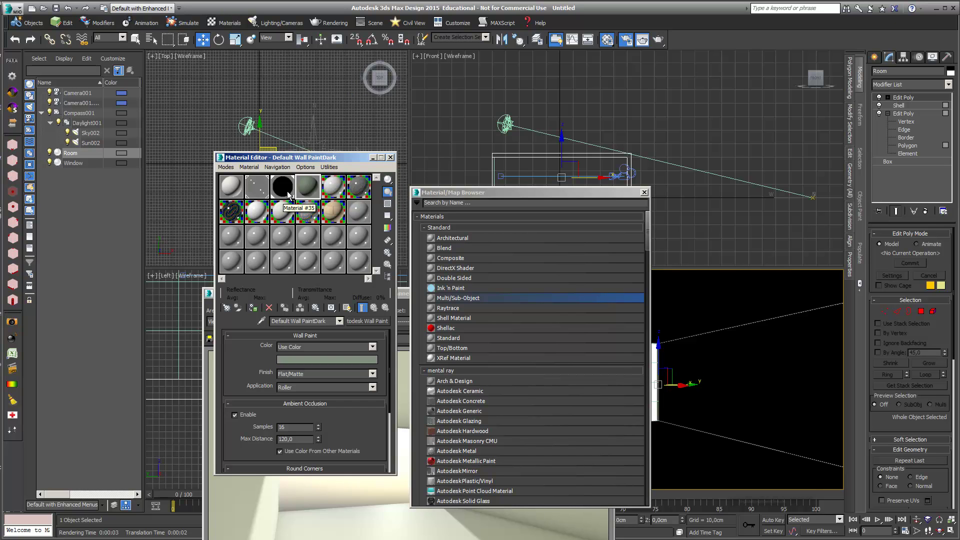
Assign Default Wall Paint as an instance to sub-material ID 1 of the Room's Multi/Sub-Object material
click(287, 191)
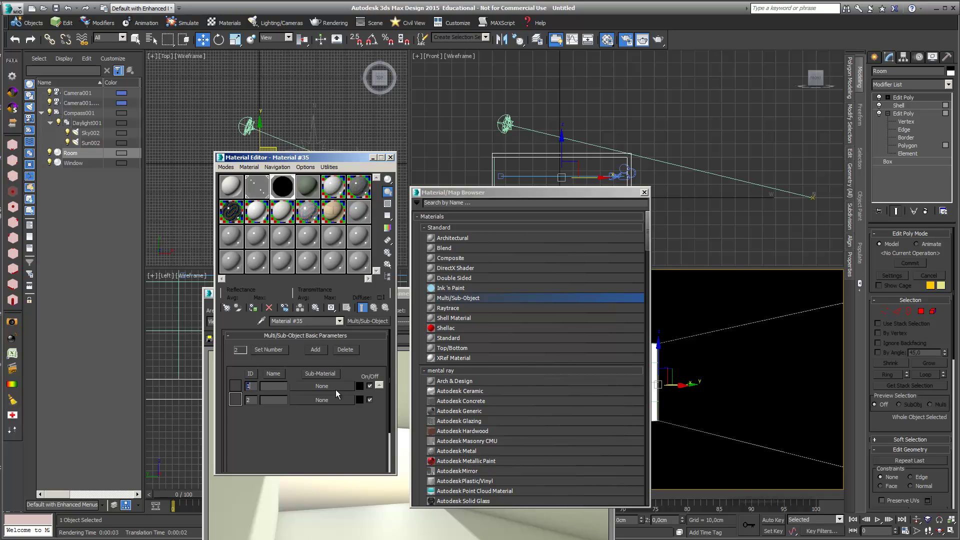
click(322, 386)
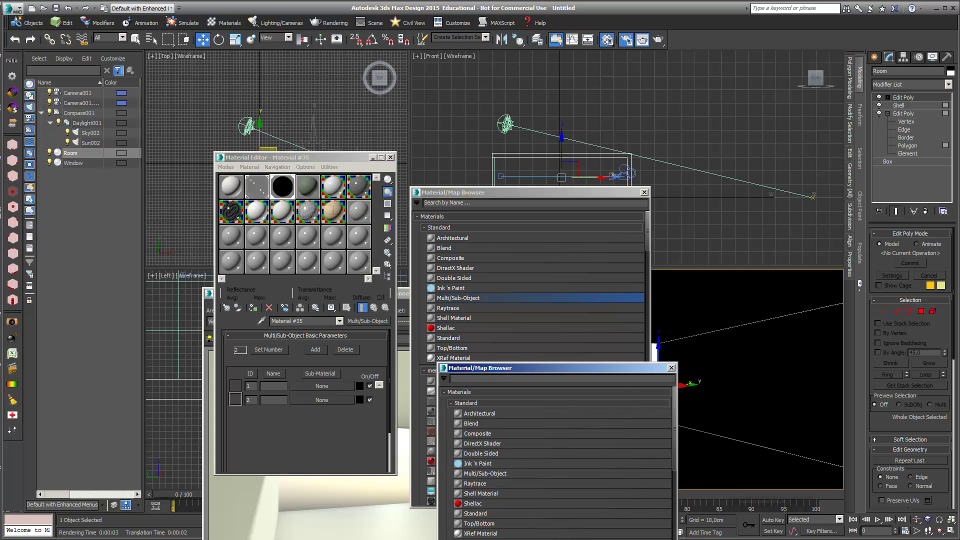
drag(494, 371, 458, 149)
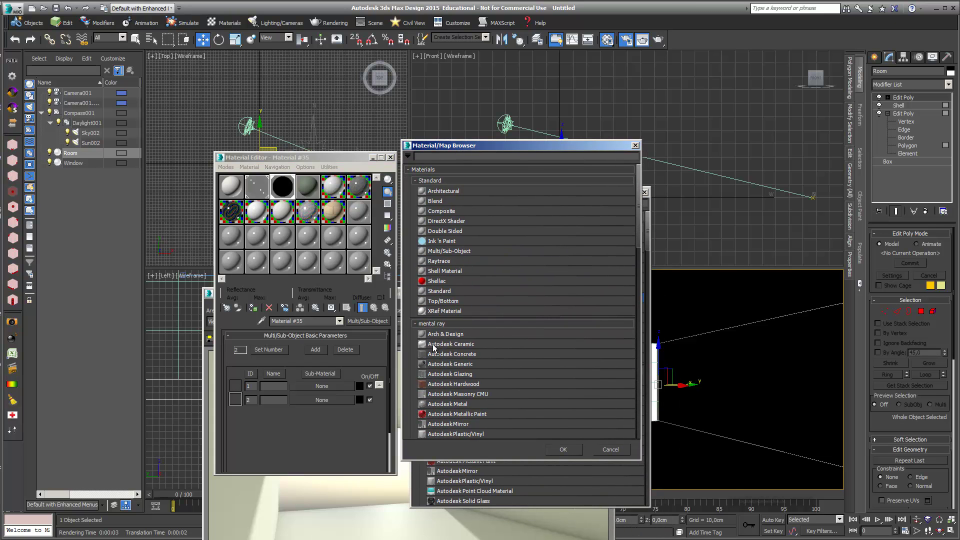
click(409, 170)
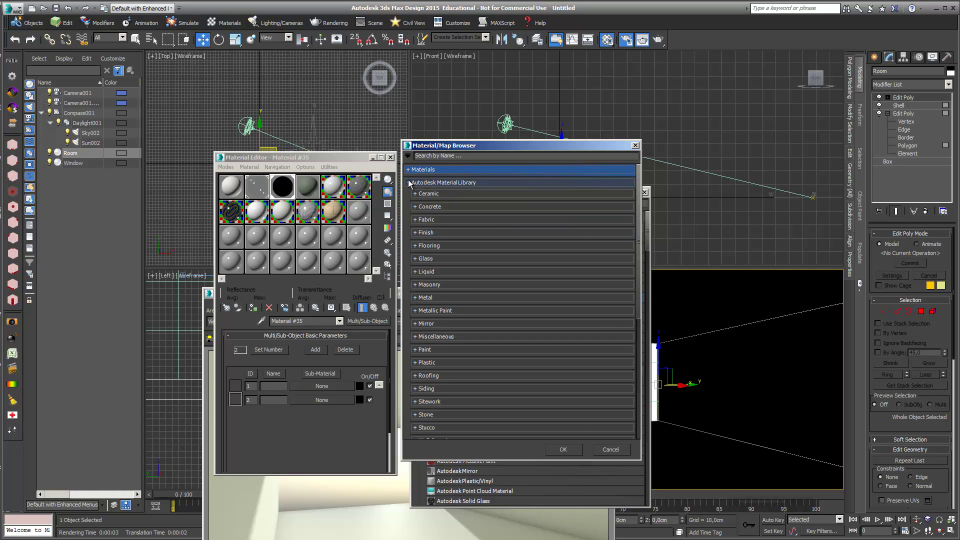
drag(639, 233, 643, 358)
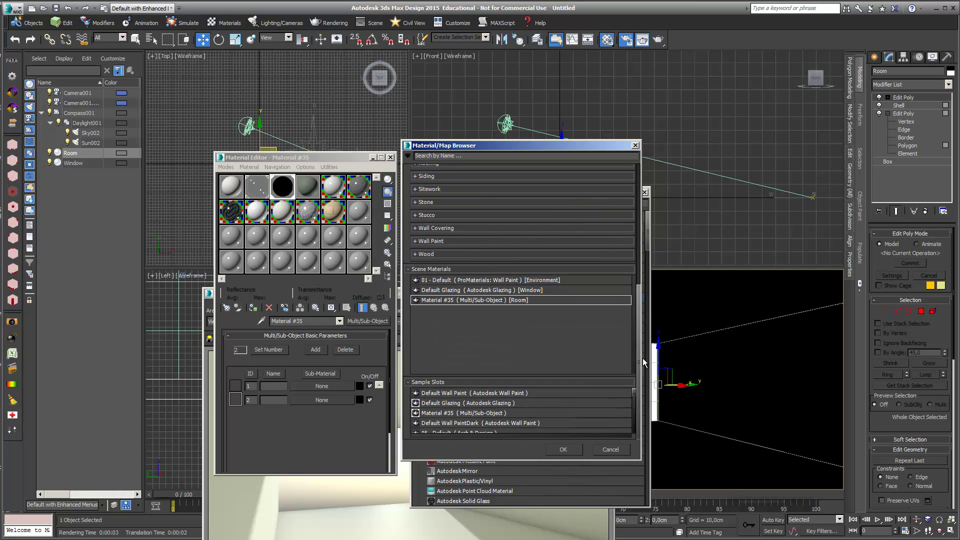
scroll(554, 360, up, 3)
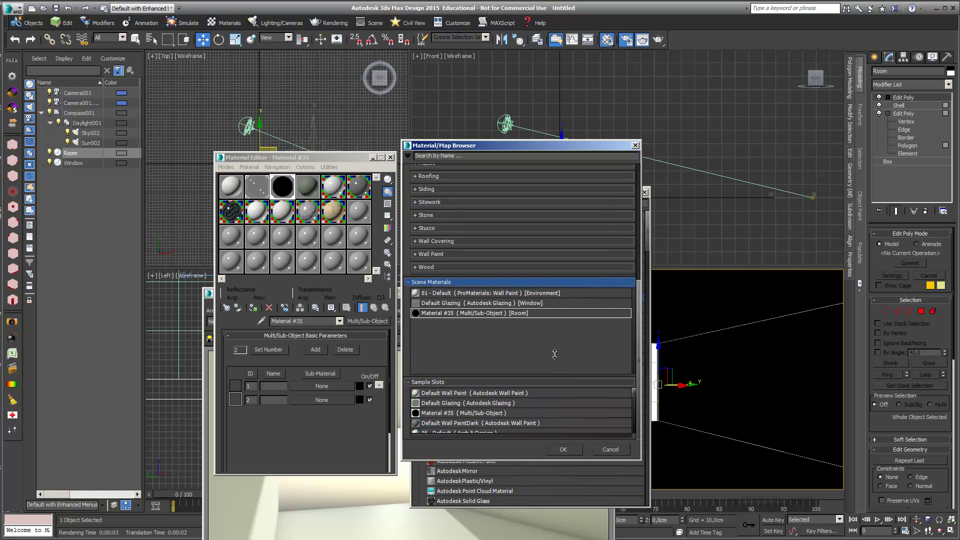
double_click(451, 394)
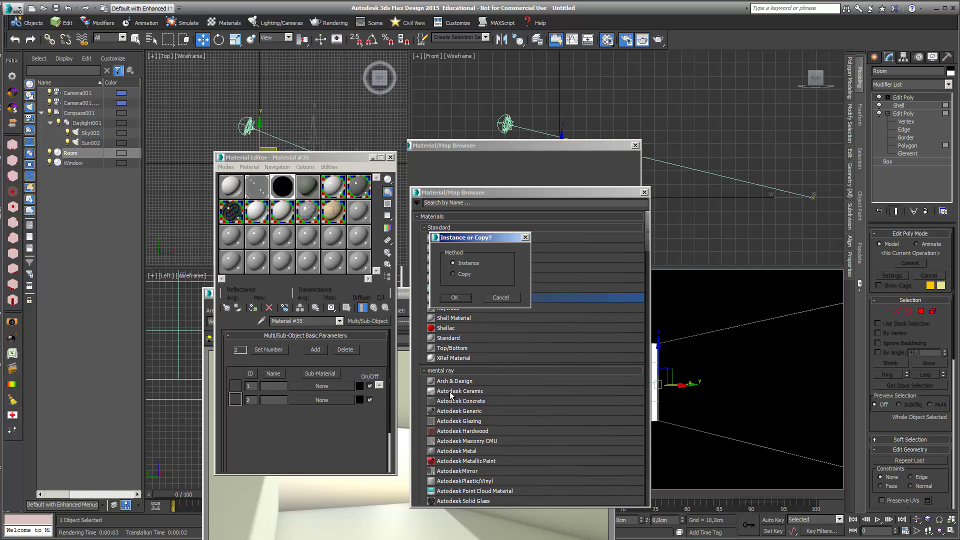
click(456, 298)
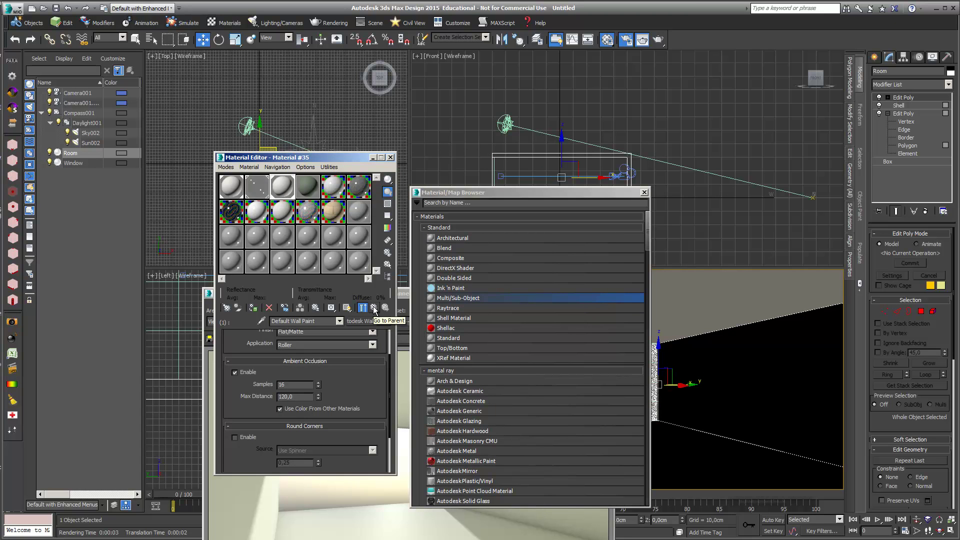
click(374, 309)
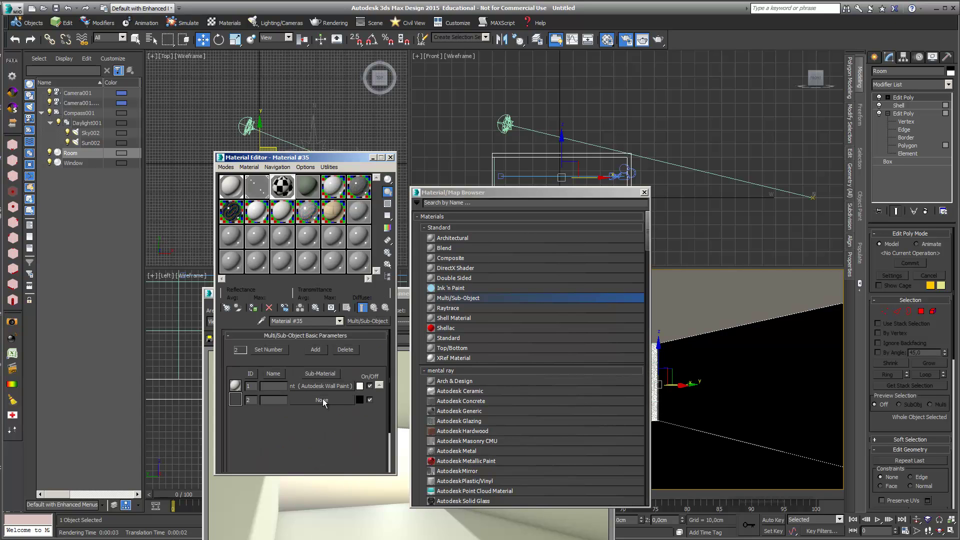
Assign Default Wall PaintDark as an instance to sub-material ID 2 of the Multi/Sub-Object material
click(314, 399)
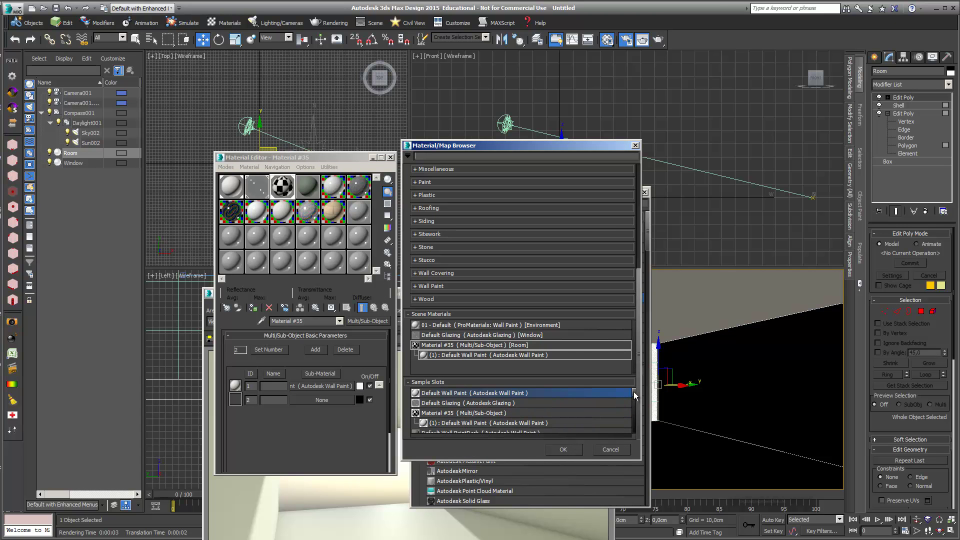
drag(634, 393, 634, 395)
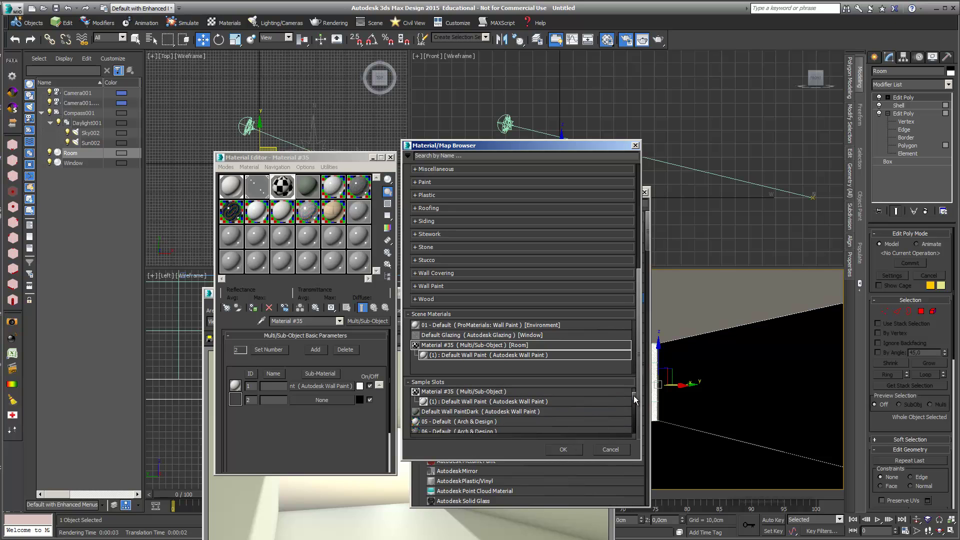
double_click(474, 412)
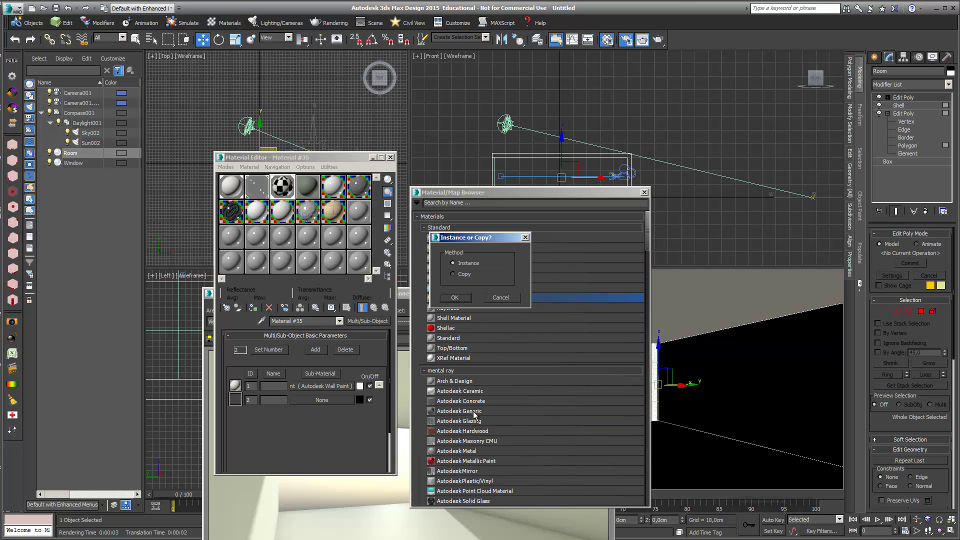
click(455, 297)
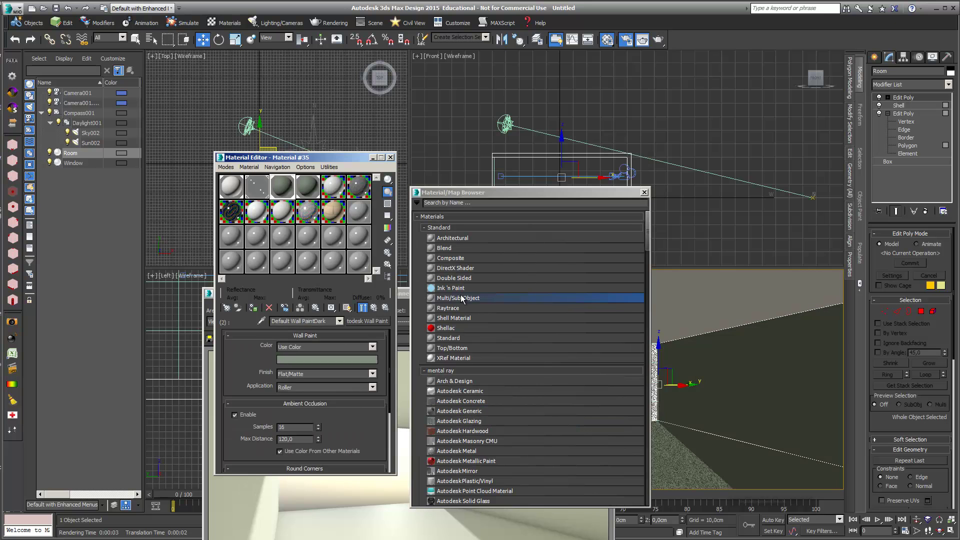
Select all of the Room's polygons in the topmost Edit Poly modifier and set their material ID to 1
click(376, 308)
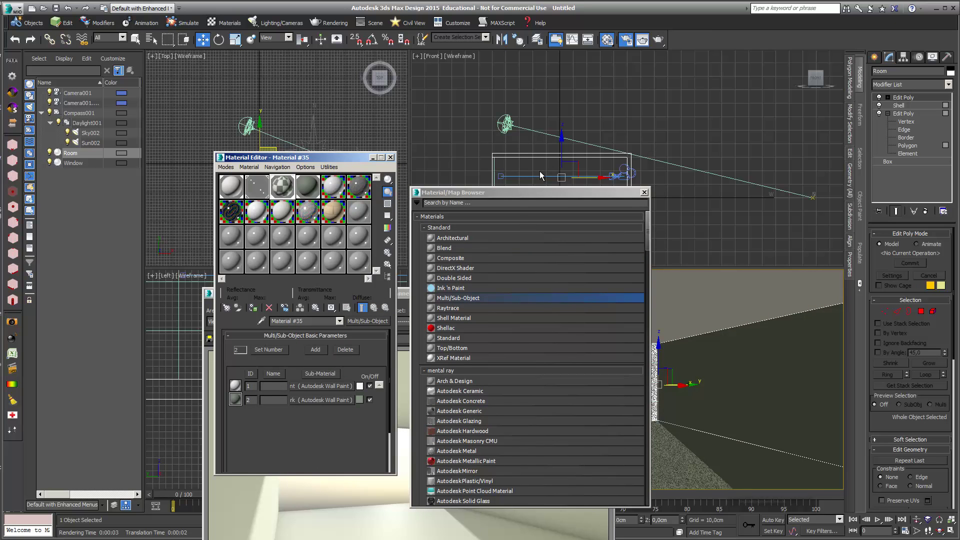
drag(556, 197, 420, 539)
drag(520, 293, 520, 539)
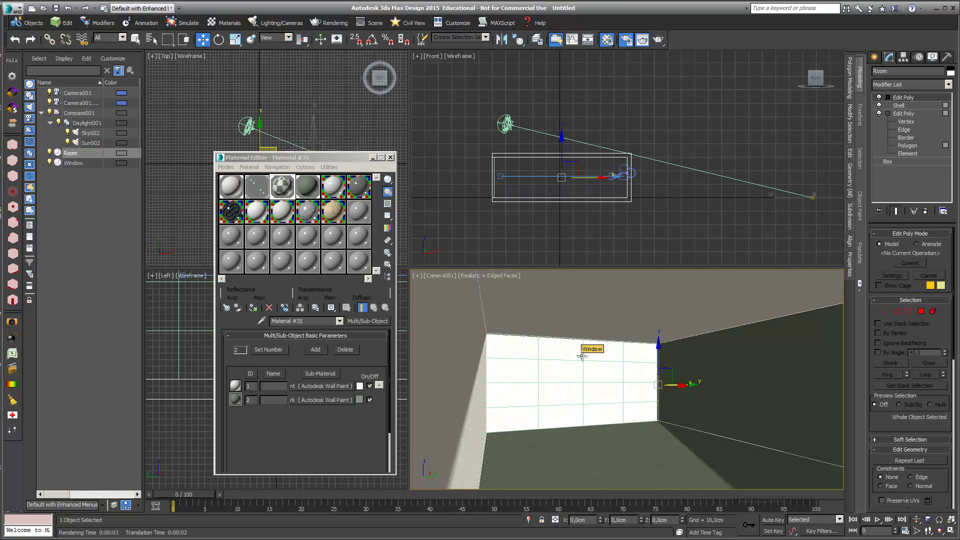
click(887, 98)
click(913, 129)
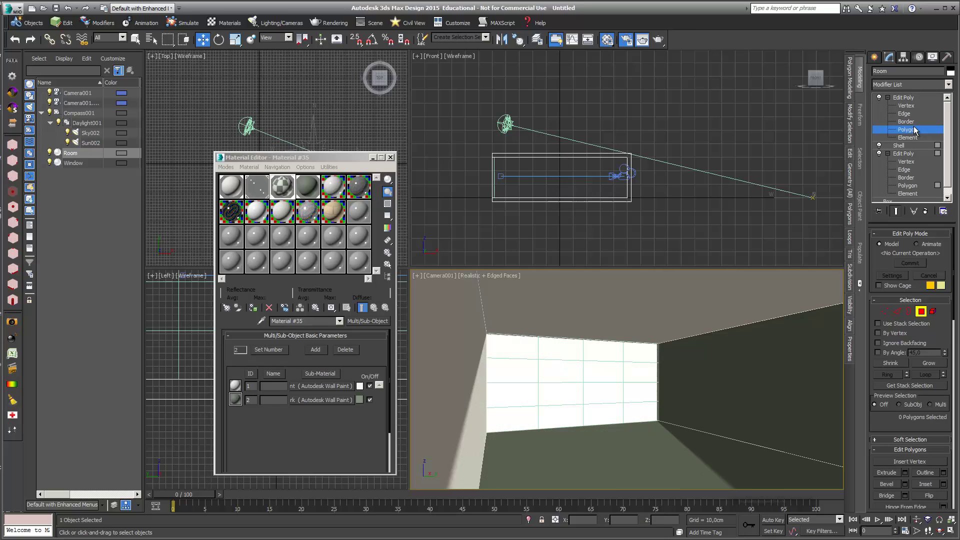
key(ctrl+a)
drag(923, 430, 901, 162)
scroll(910, 351, down, 5)
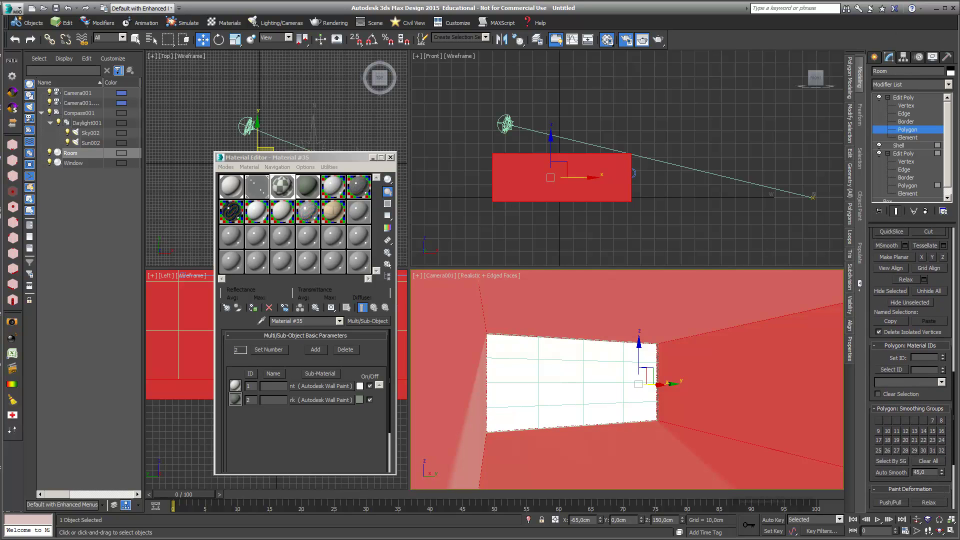
scroll(910, 350, down, 2)
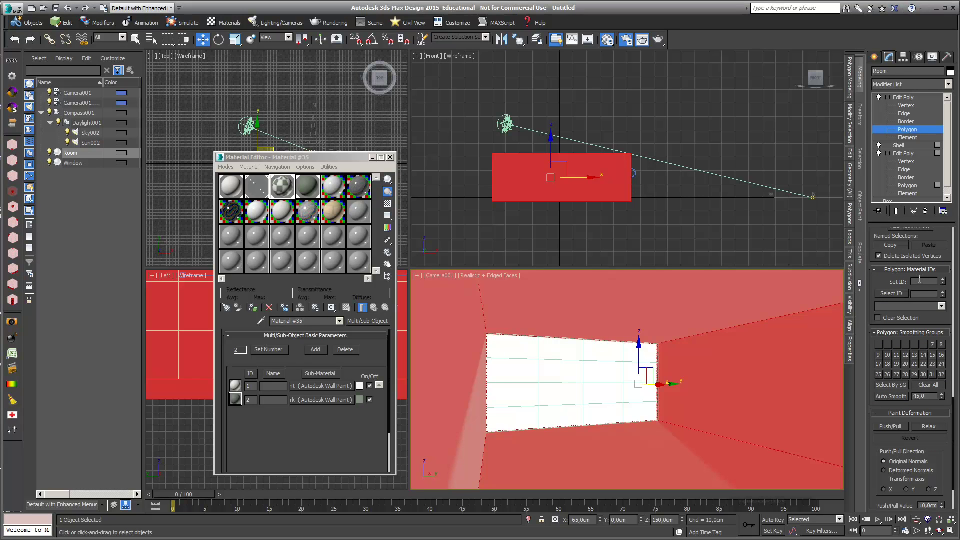
key(Return)
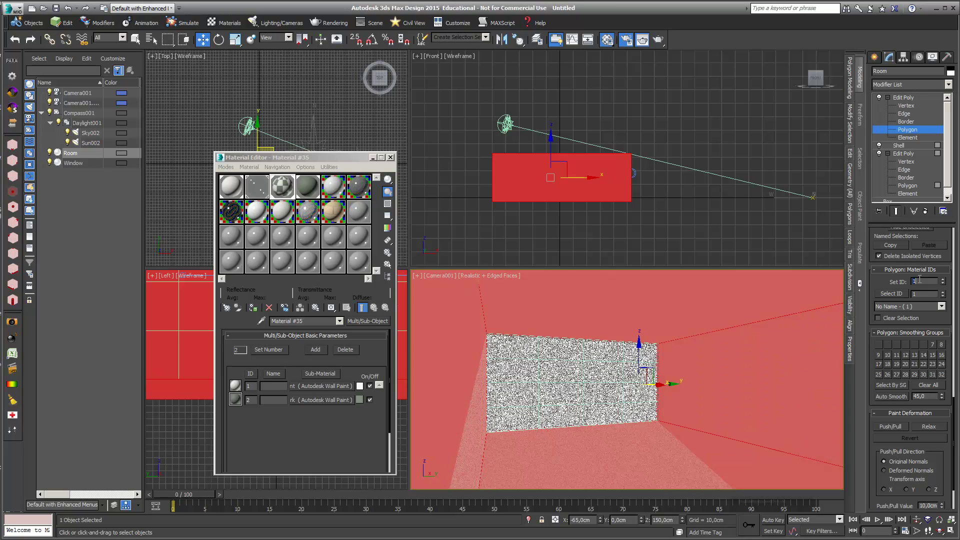
click(785, 235)
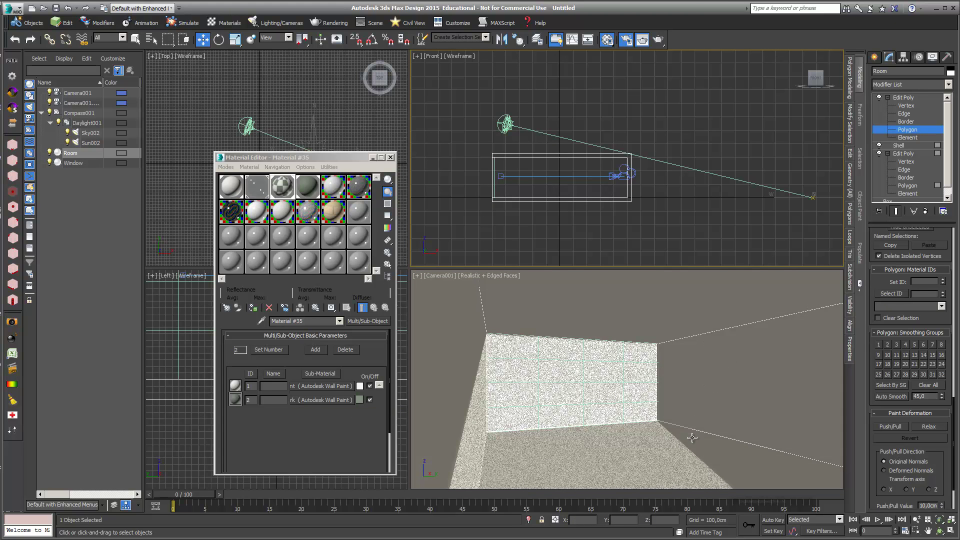
Set the material ID of the Room's floor polygon to 2 and deselect it
click(679, 458)
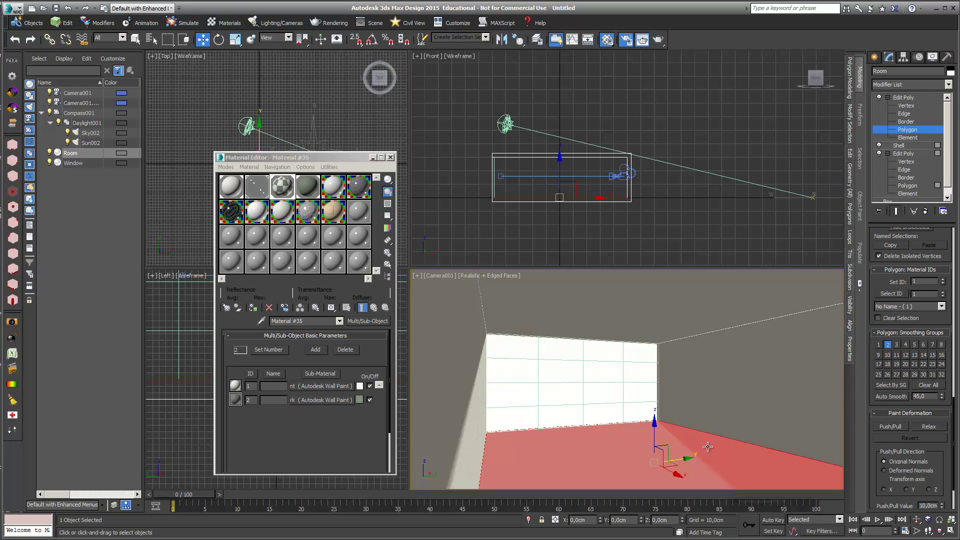
double_click(914, 281)
text(2)
key(Return)
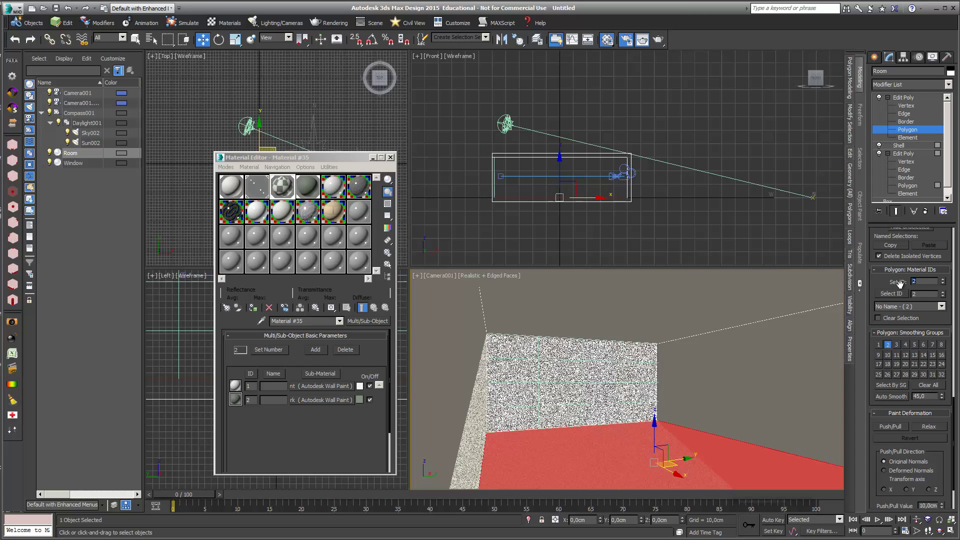
click(814, 241)
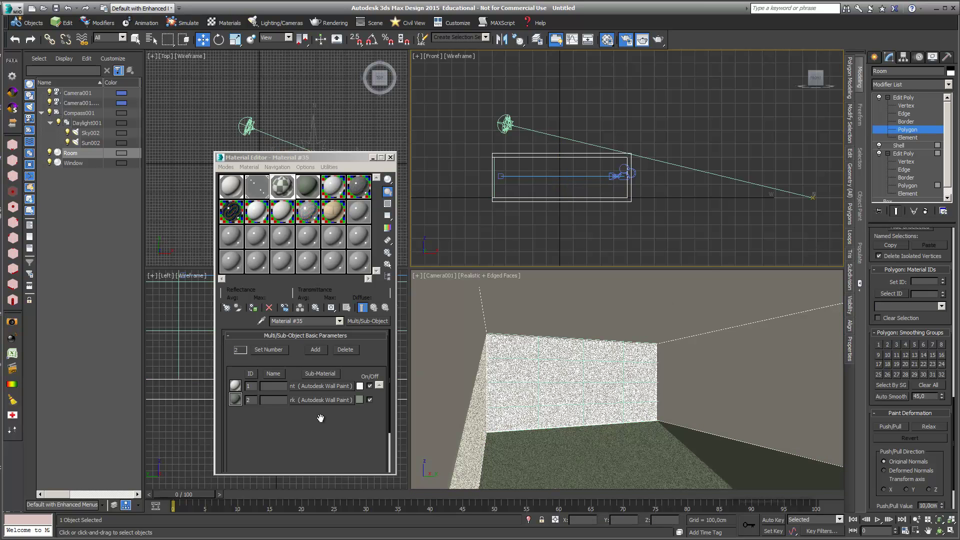
Increase the number of sub-materials in the Room's Multi/Sub-Object material to 3
click(270, 349)
click(323, 315)
click(351, 310)
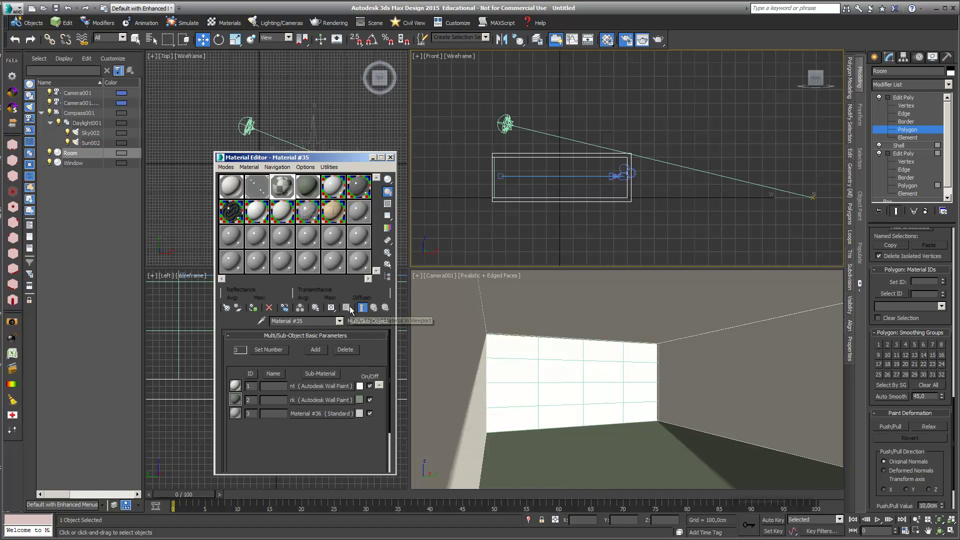
click(331, 412)
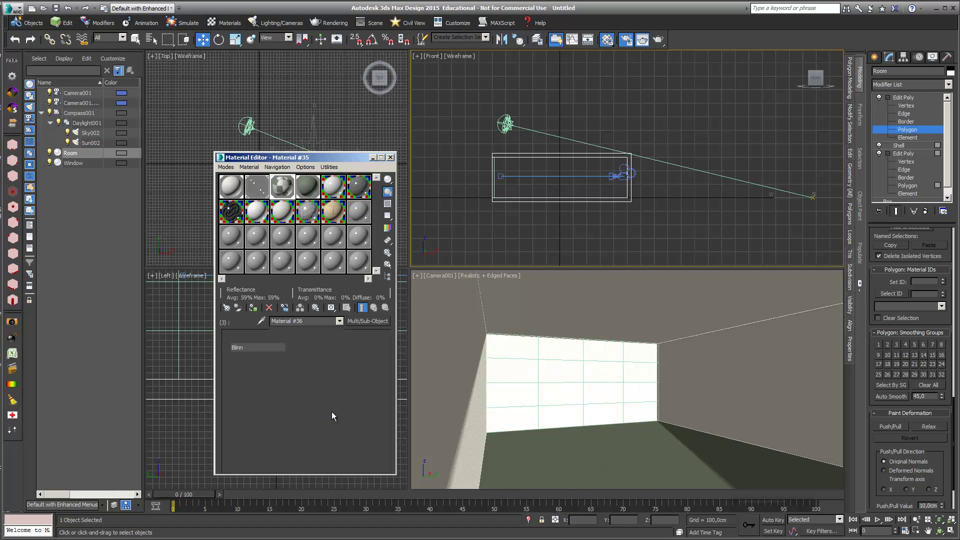
click(373, 308)
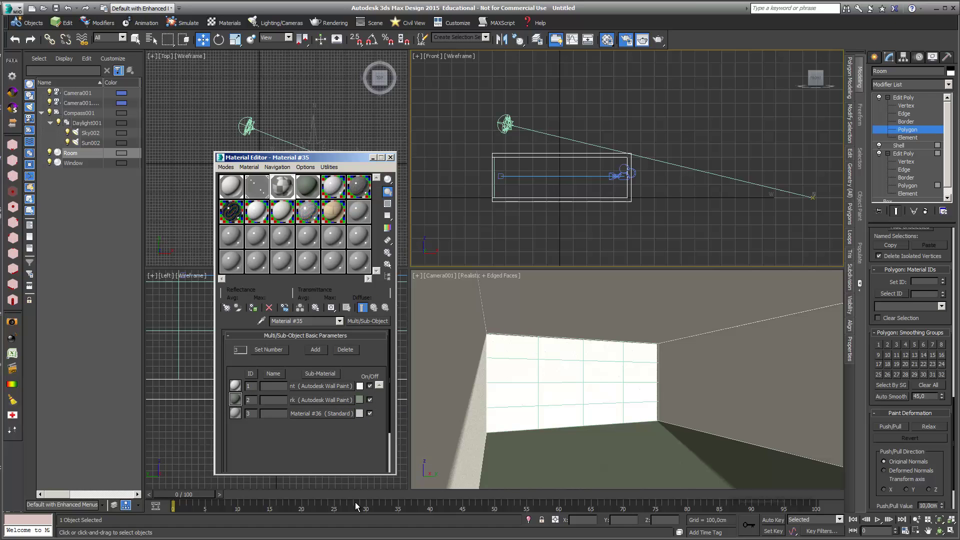
Duplicate the dark wall paint from sub-material ID 2 into ID 3 as an independent copy
drag(344, 403, 340, 414)
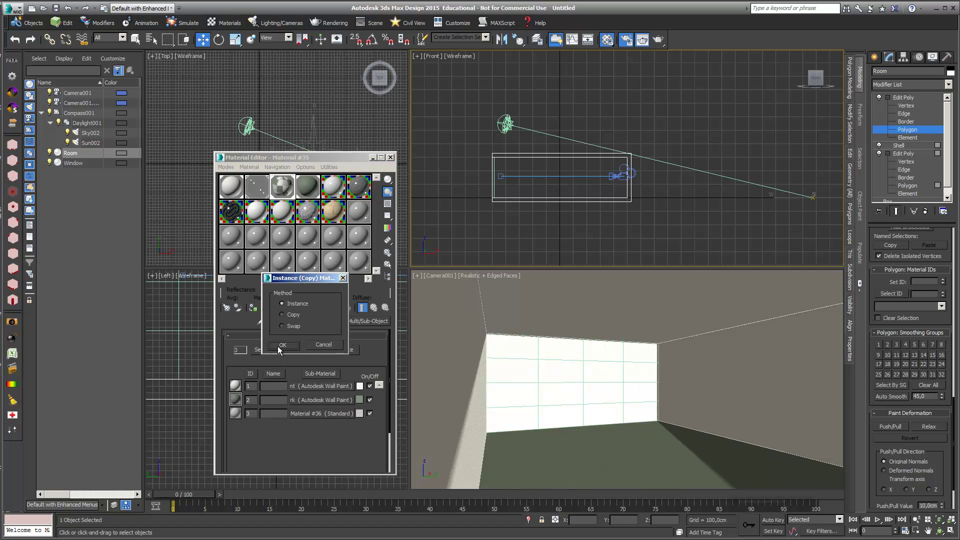
click(283, 315)
click(283, 345)
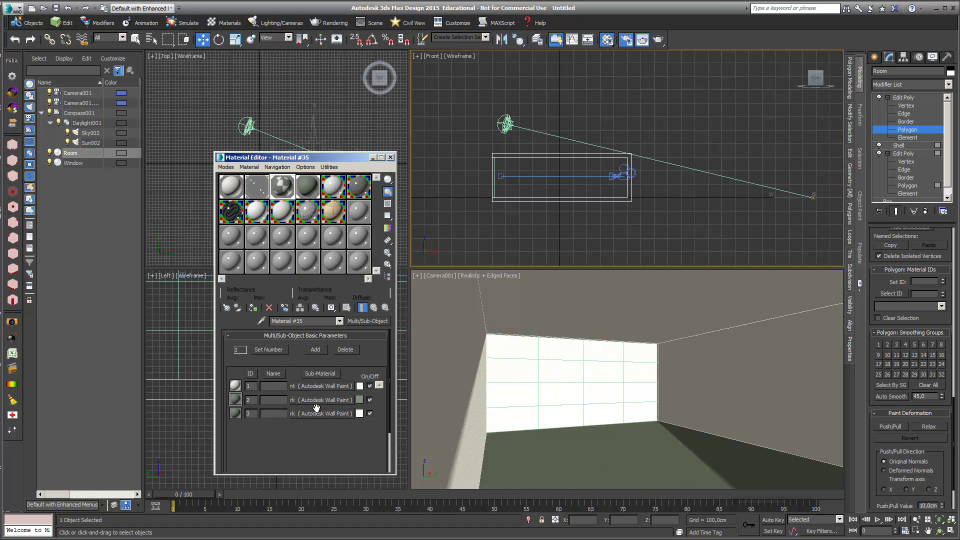
Shift the wall paint color of sub-material ID 3 to a muted purple with a hue of about 0.78 and rename the material
click(326, 414)
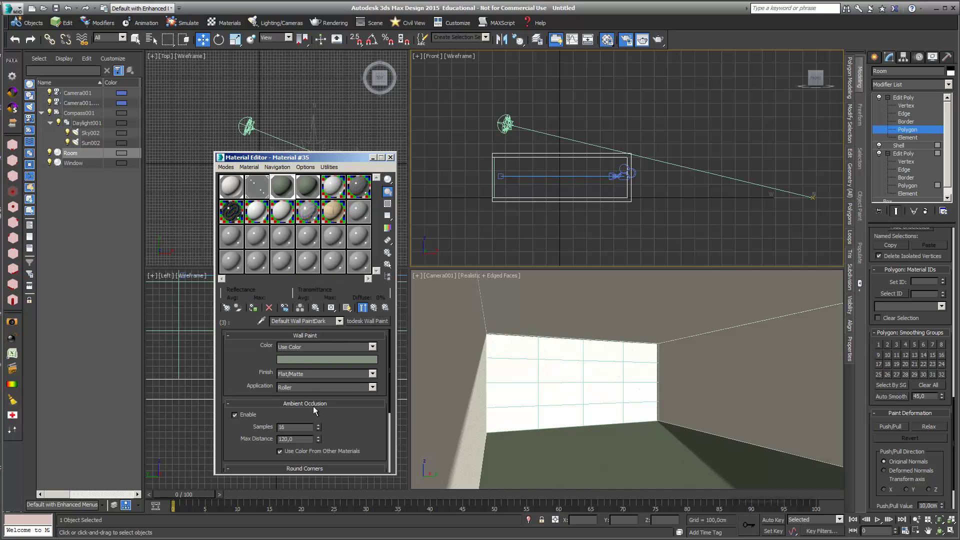
click(307, 359)
drag(354, 120, 388, 117)
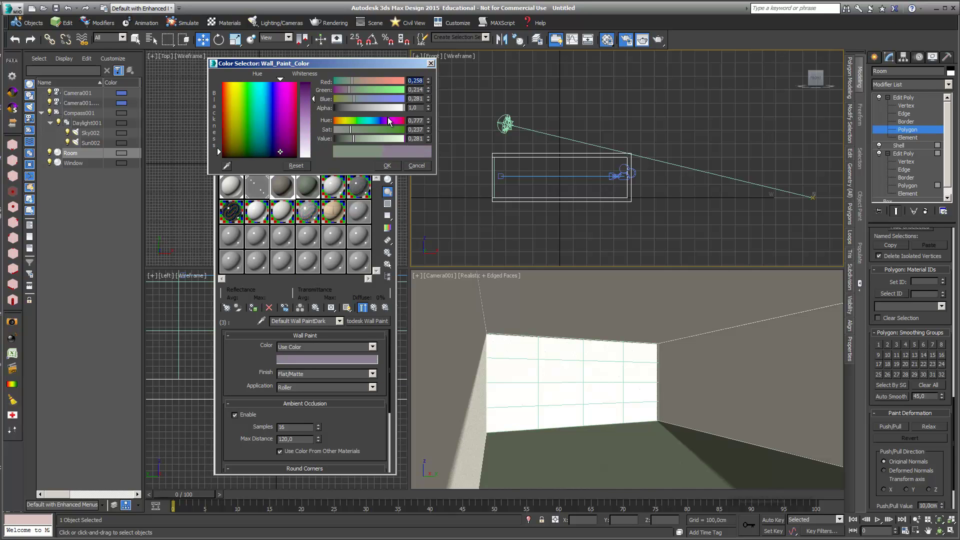
click(387, 166)
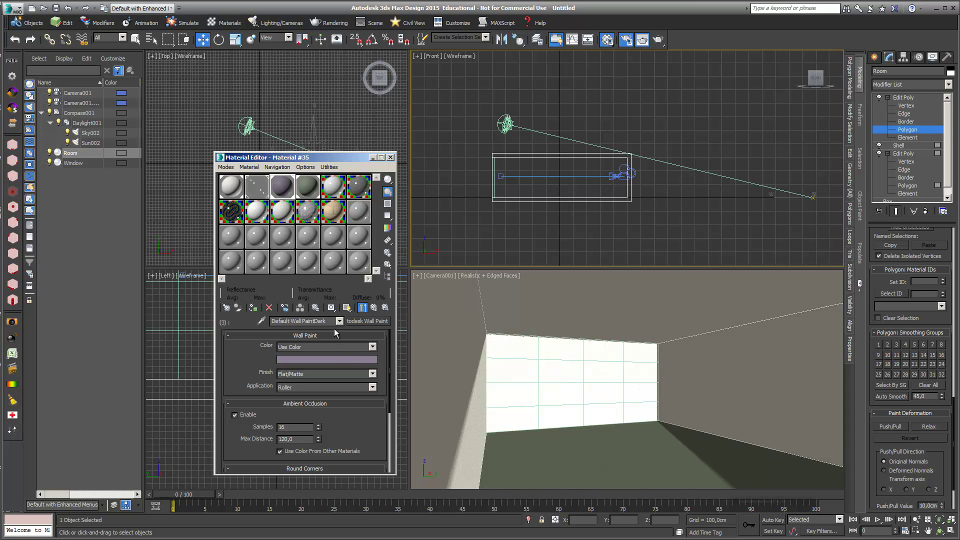
drag(333, 319, 315, 326)
key(BackSpace)
click(373, 307)
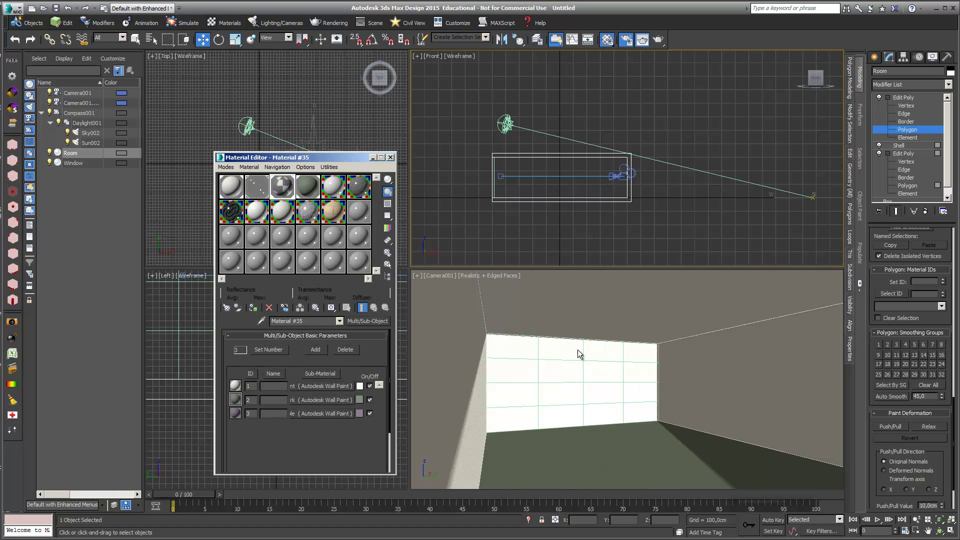
Set the material ID of the wall polygon to the right of the window to 3 and deselect it
click(774, 384)
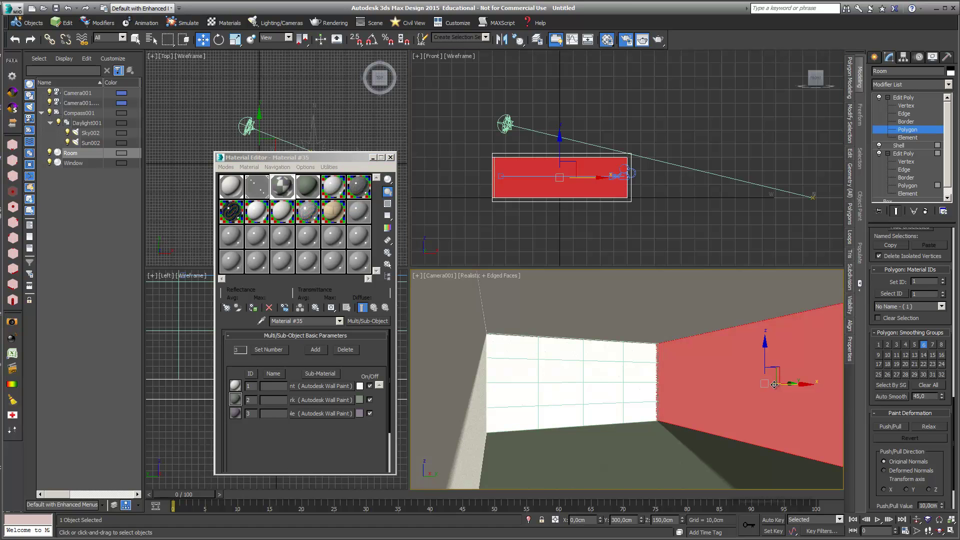
click(942, 280)
click(942, 280)
click(726, 230)
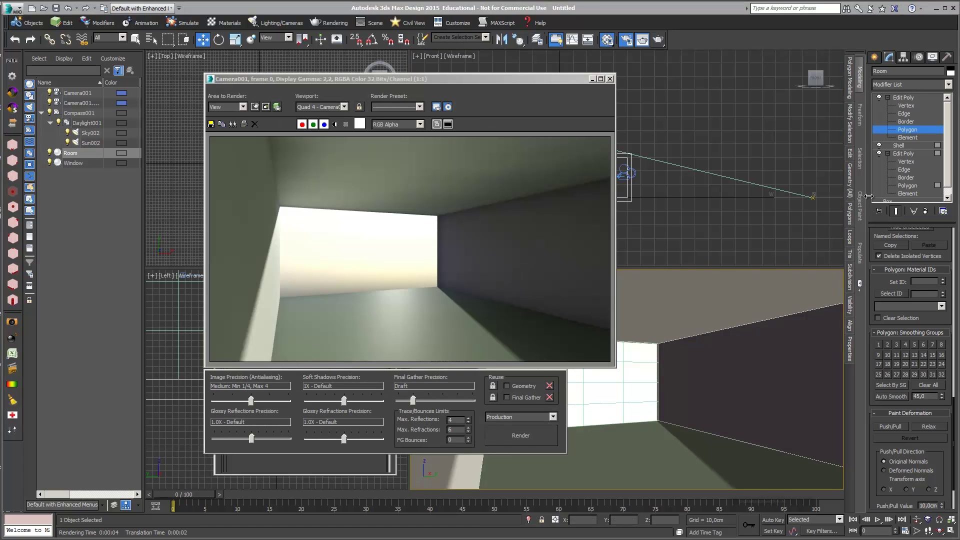
Set the exposure value of the mr Photographic Exposure Control to 10.5 EV and render the Camera001 view again
drag(957, 265, 775, 139)
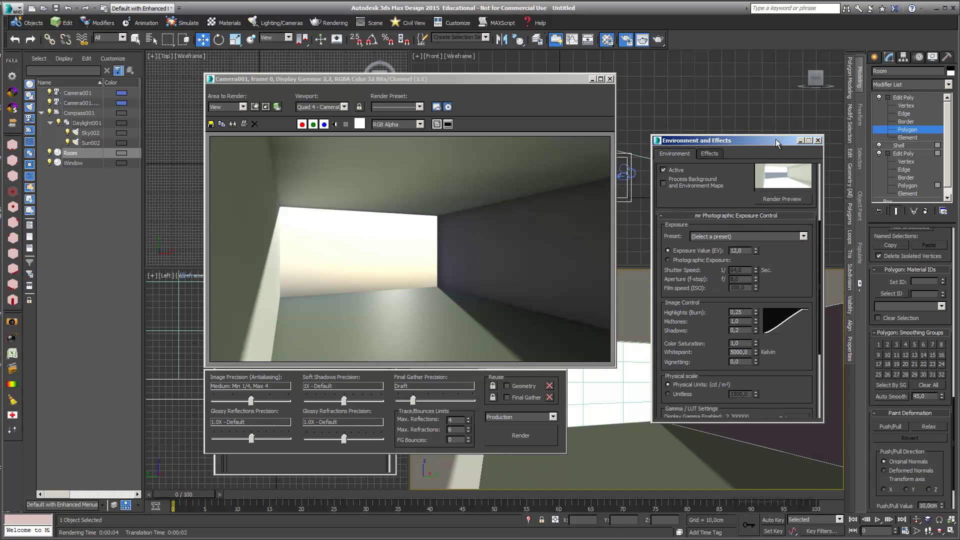
click(756, 252)
click(756, 253)
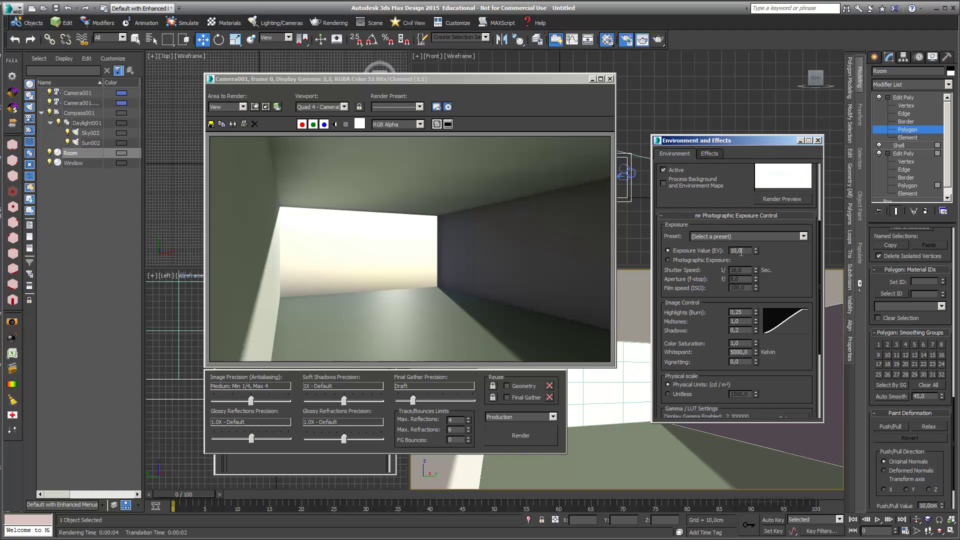
key(BackSpace)
text(5)
key(Return)
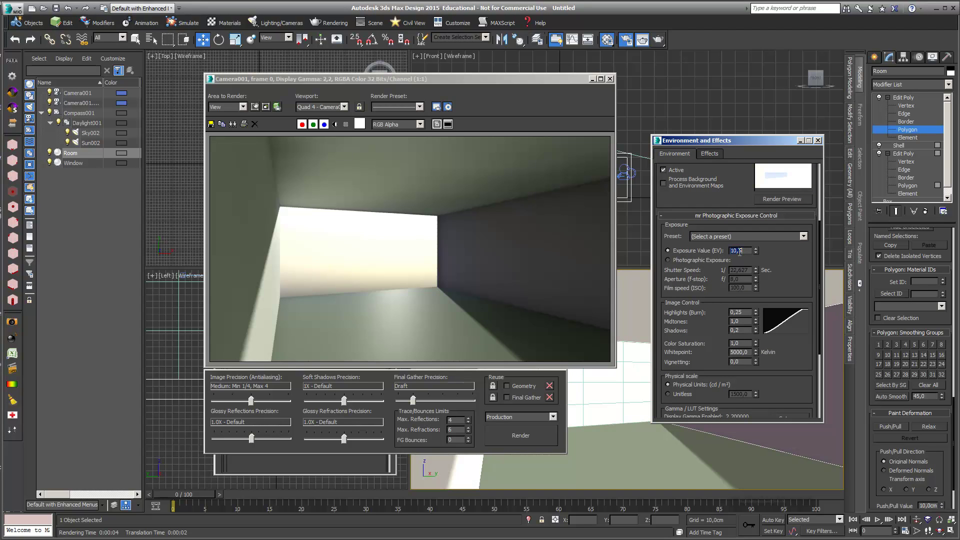
click(658, 39)
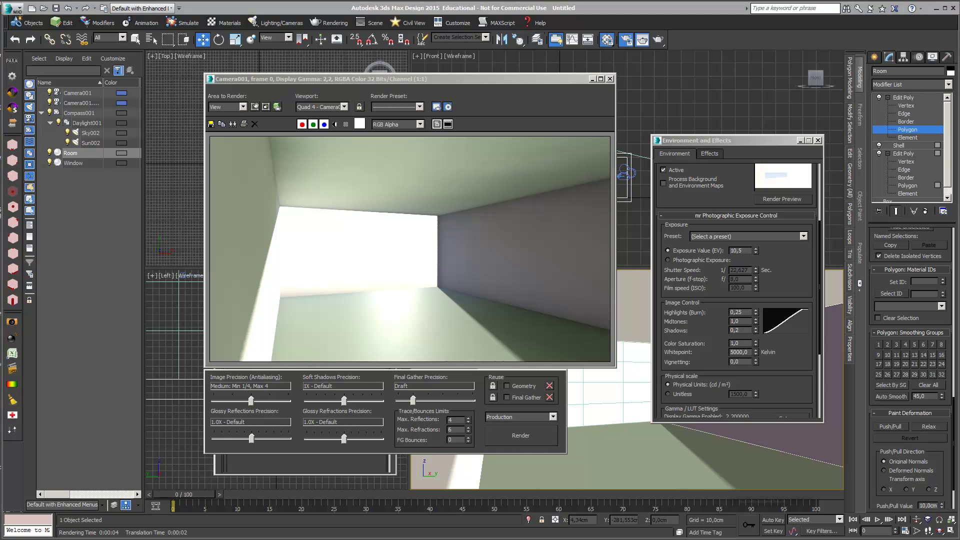
Switch to the Windows photo viewer to examine the finished example render of the room with spheres on pedestals
key(alt+Tab)
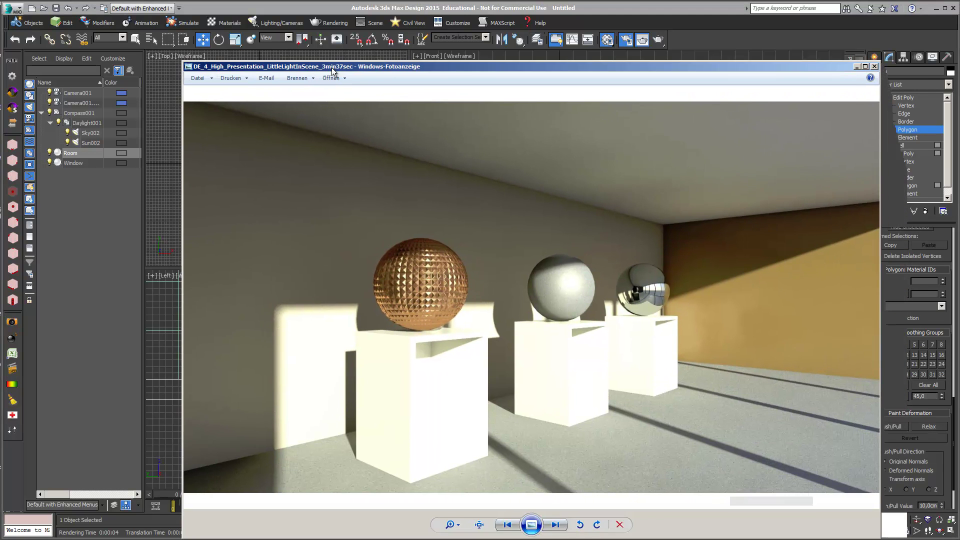